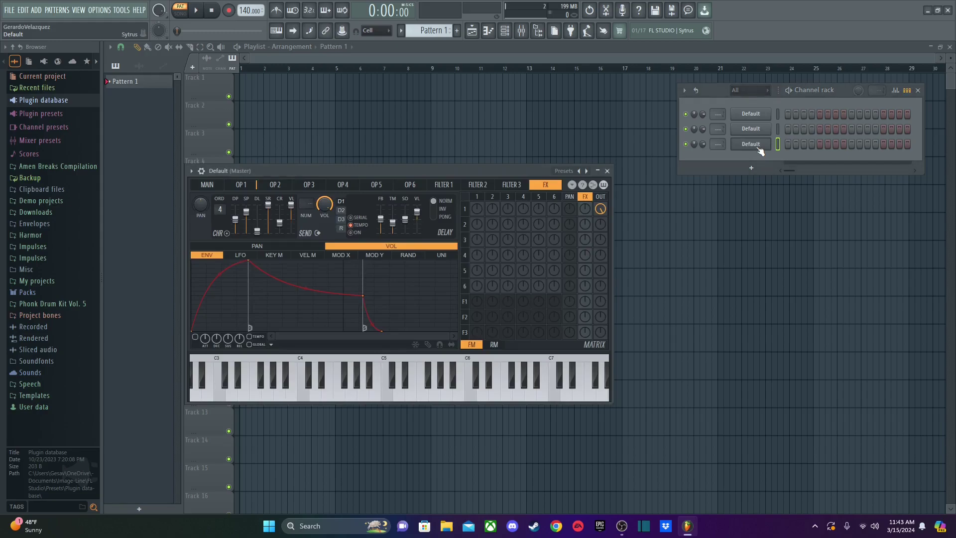
Step: Open the first channel's 3x Osc instrument and show its volume envelope settings
left_click(758, 145)
left_click(750, 128)
left_click(750, 128)
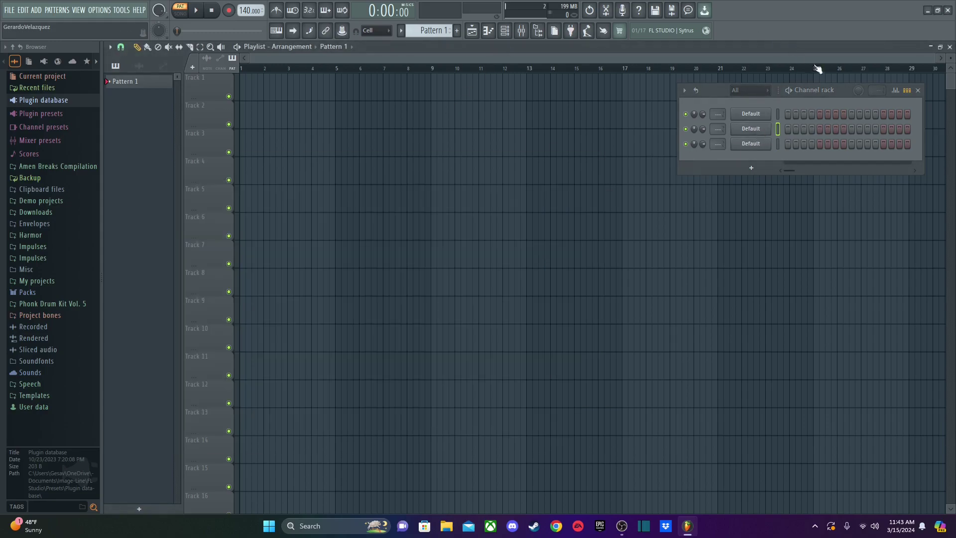
left_click(757, 115)
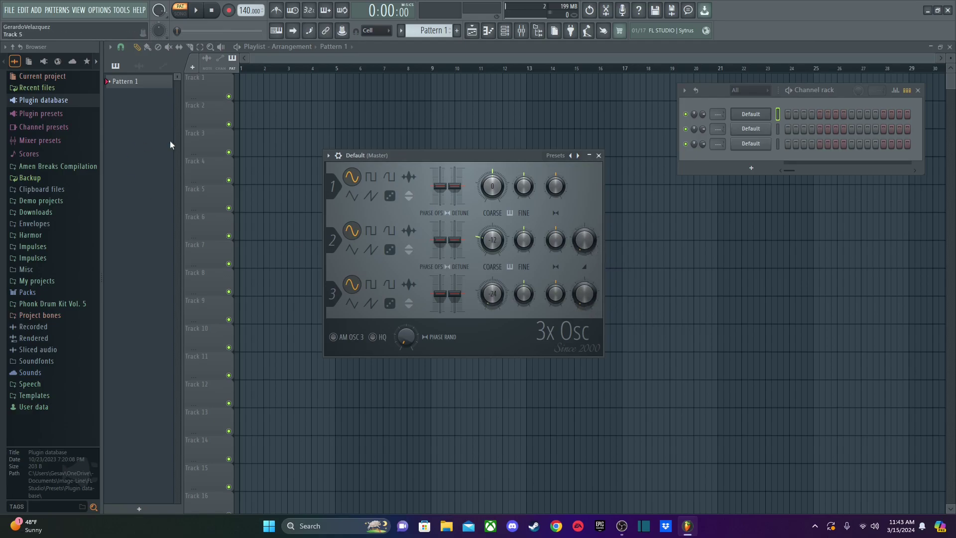
left_click(338, 156)
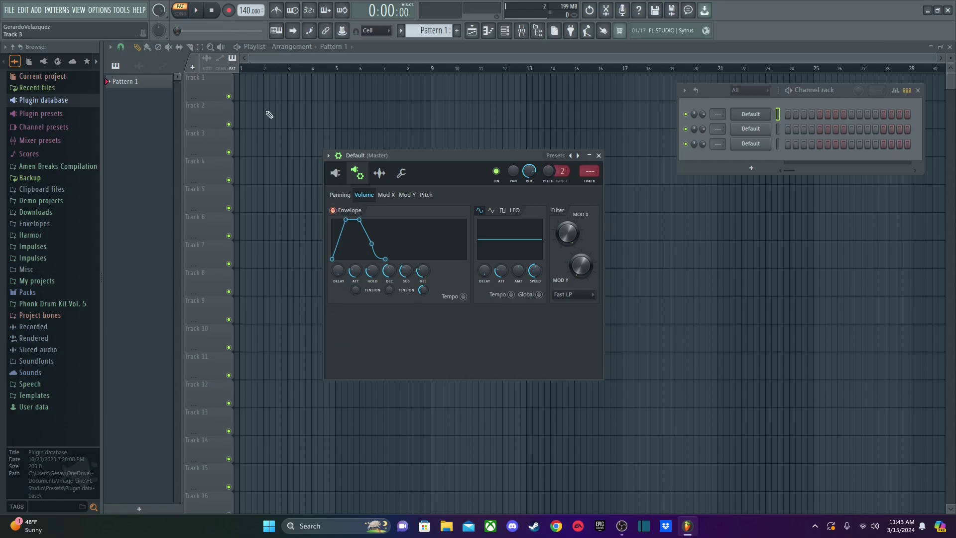
Step: Lower the 3x Osc volume envelope's attack and hold times to zero
left_click_drag(355, 270, 355, 294)
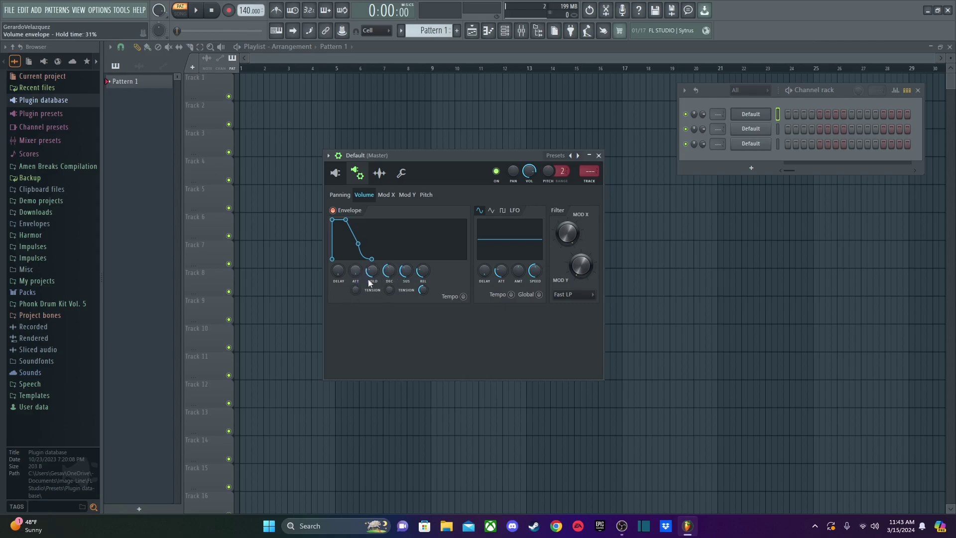
left_click_drag(372, 270, 372, 293)
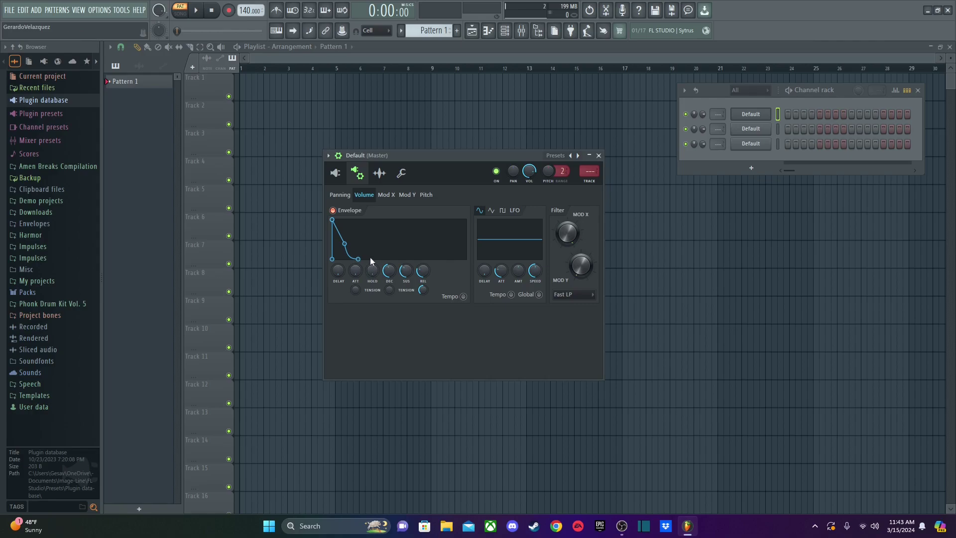
mouse_move(369, 265)
left_mouse_down()
mouse_move(369, 229)
mouse_move(370, 269)
left_mouse_up()
Step: Lower the volume envelope's sustain level to zero and set its decay time to about 18%
left_click_drag(409, 275, 410, 289)
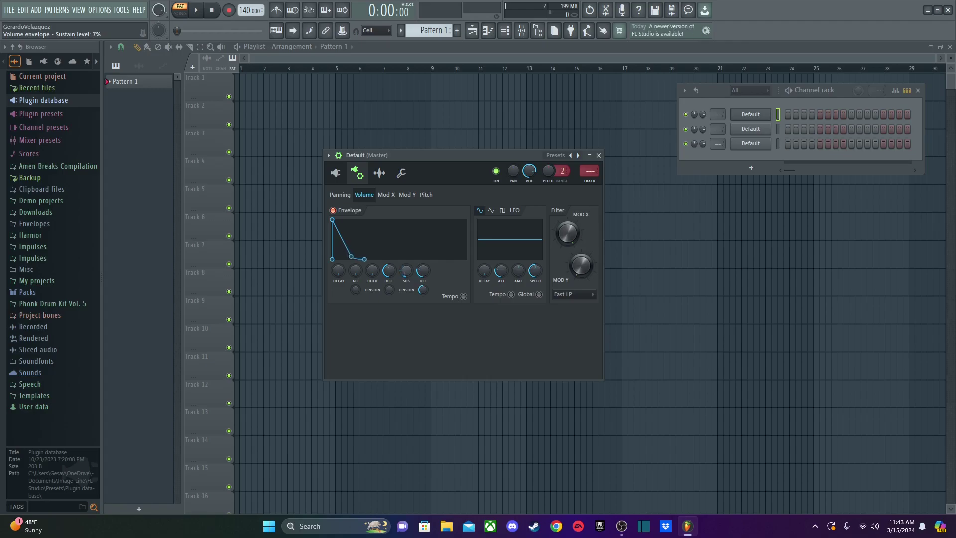
mouse_move(410, 289)
left_mouse_down()
mouse_move(409, 270)
mouse_move(410, 295)
left_mouse_up()
mouse_move(389, 271)
left_mouse_down()
mouse_move(389, 287)
mouse_move(388, 278)
left_mouse_up()
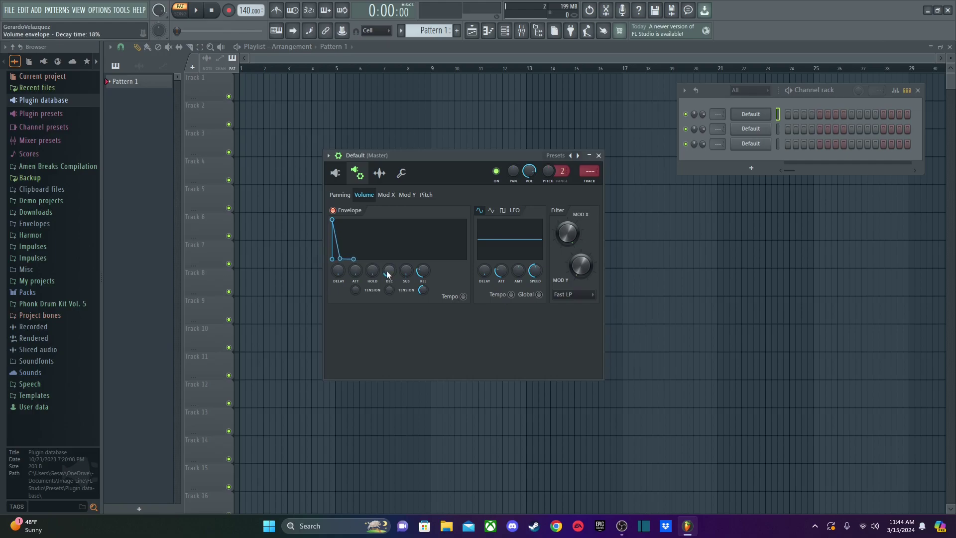
Step: Enable playing notes from the typing keyboard and slightly shorten the envelope's decay while auditioning a note
left_click(277, 30)
key("q")
key("q")
key("q")
left_click_drag(389, 271, 389, 272)
key("q")
Step: Give the volume envelope's decay a negative tension, lengthen the decay slightly and audition the pluck
left_click_drag(388, 289, 389, 314)
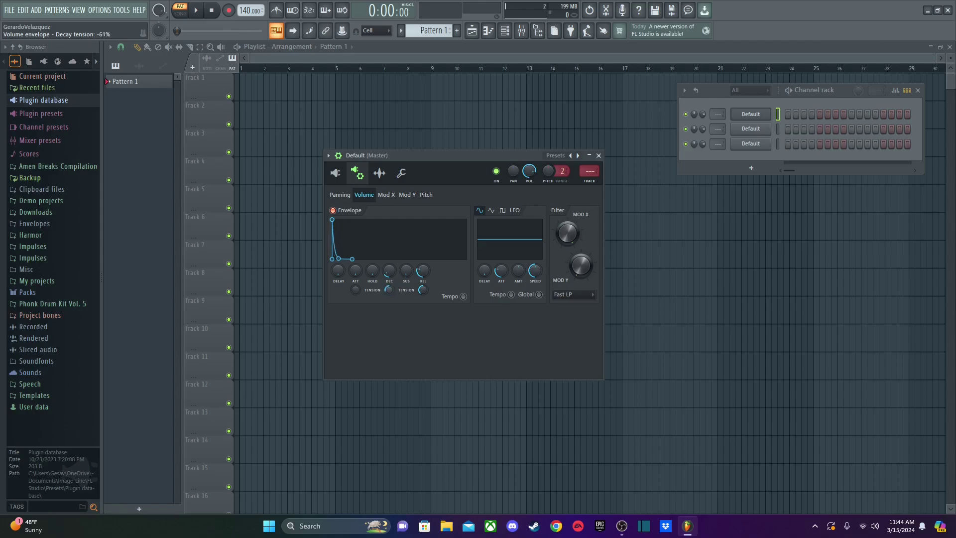
left_click_drag(389, 270, 389, 265)
left_click_drag(387, 283, 387, 294)
key("q")
key("q")
key("q")
Step: Shorten the volume envelope's release time and audition the 3x Osc pluck repeatedly
left_click_drag(423, 270, 407, 272)
key("q")
key("q")
key("q")
key("q")
key("q")
key("q")
key("q")
Step: Delete the 3x Osc channel and open the Sytrus instrument from the second remaining channel
right_click(751, 118)
left_click(790, 227)
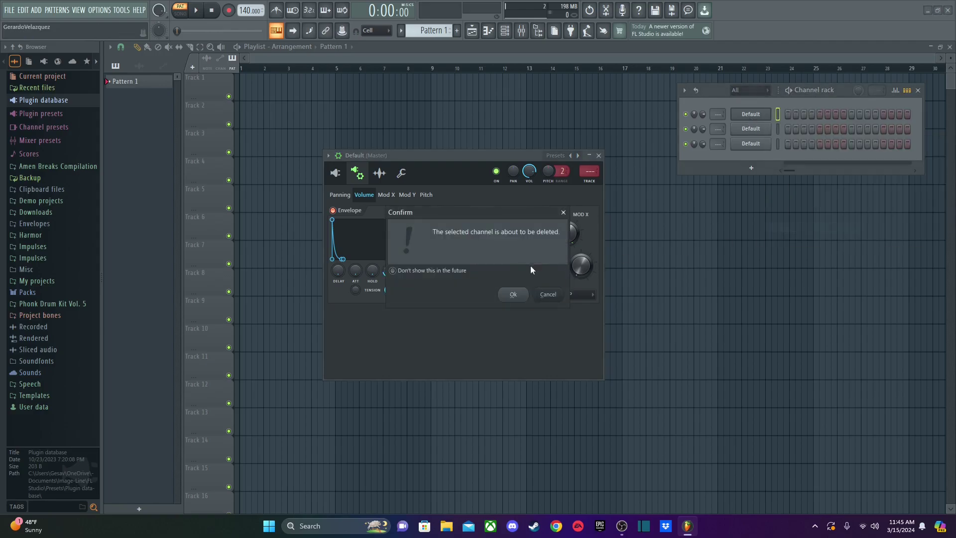
left_click(514, 295)
left_click(759, 131)
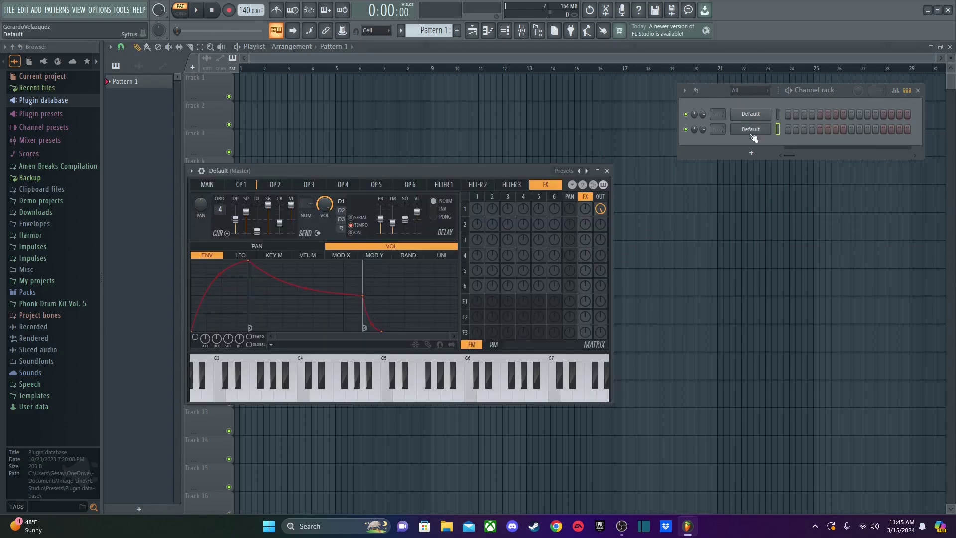
Step: Enable operator 1's volume envelope in Sytrus and shorten its attack
left_click(247, 185)
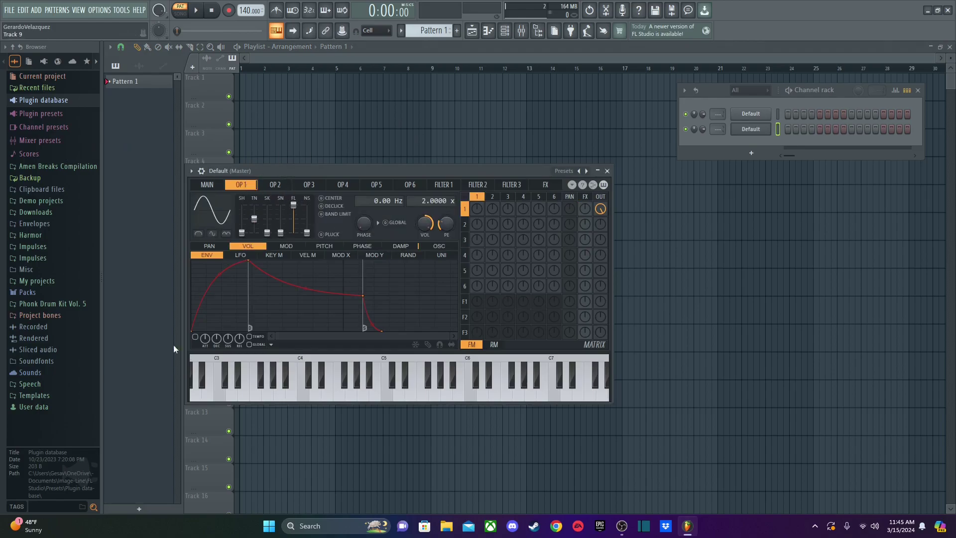
left_click(196, 338)
left_click_drag(251, 263, 220, 259)
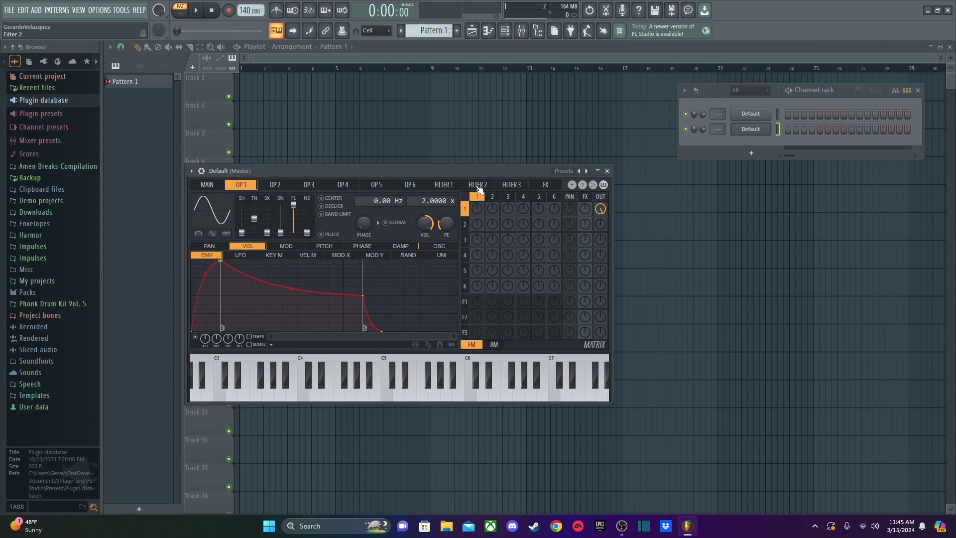
left_click(439, 189)
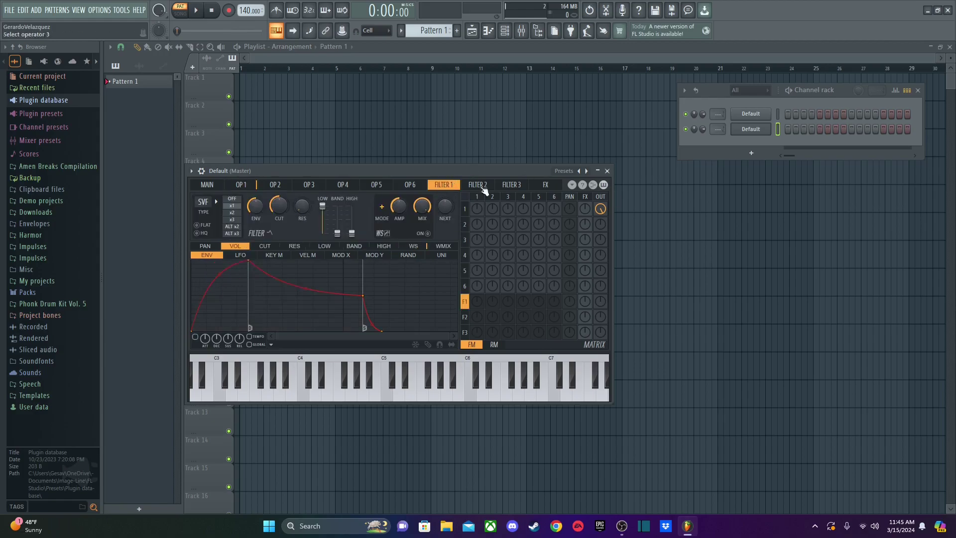
left_click(242, 185)
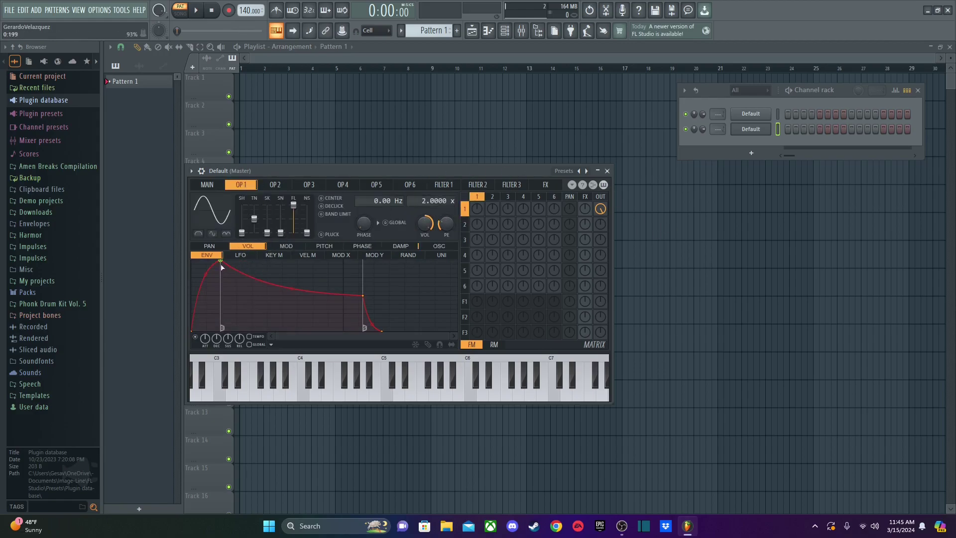
Step: Reshape operator 1's volume envelope with no attack, zero sustain, a shorter decay and an earlier release end point
left_click_drag(221, 260, 179, 247)
left_click_drag(361, 296, 268, 357)
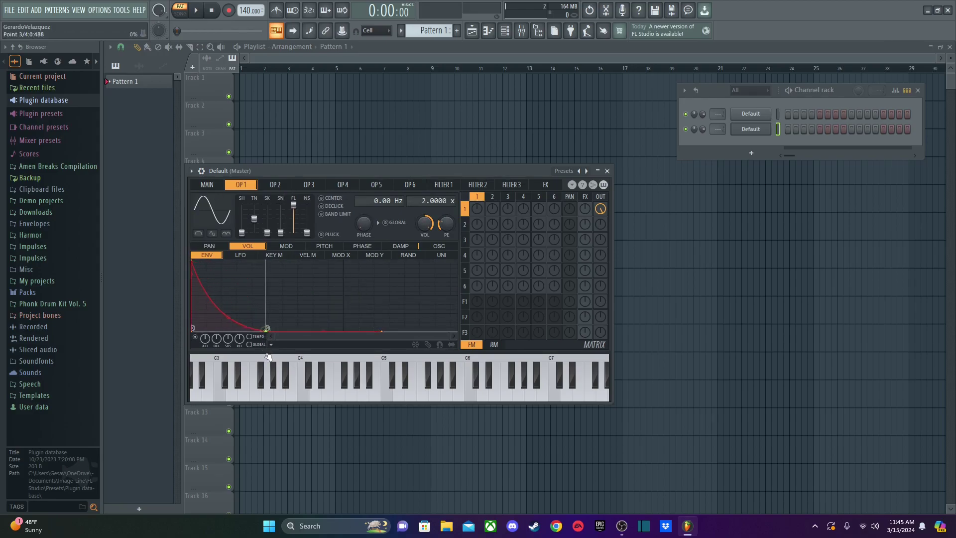
left_click_drag(382, 330, 307, 349)
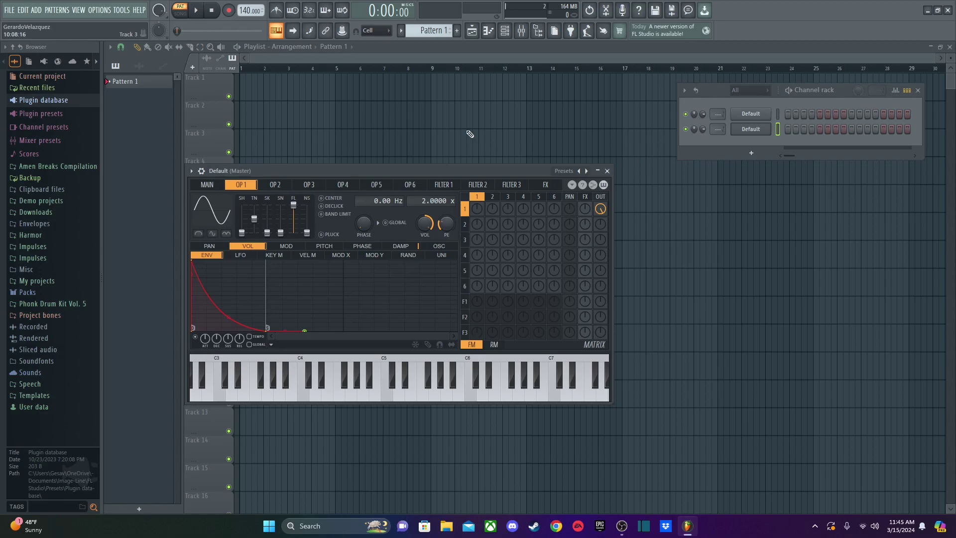
Step: Bend the decay segment of operator 1's volume envelope to 42.50% tension and audition the sound
mouse_move(229, 314)
left_mouse_down()
mouse_move(228, 291)
mouse_move(229, 328)
left_mouse_up()
key("q")
key("q")
key("z")
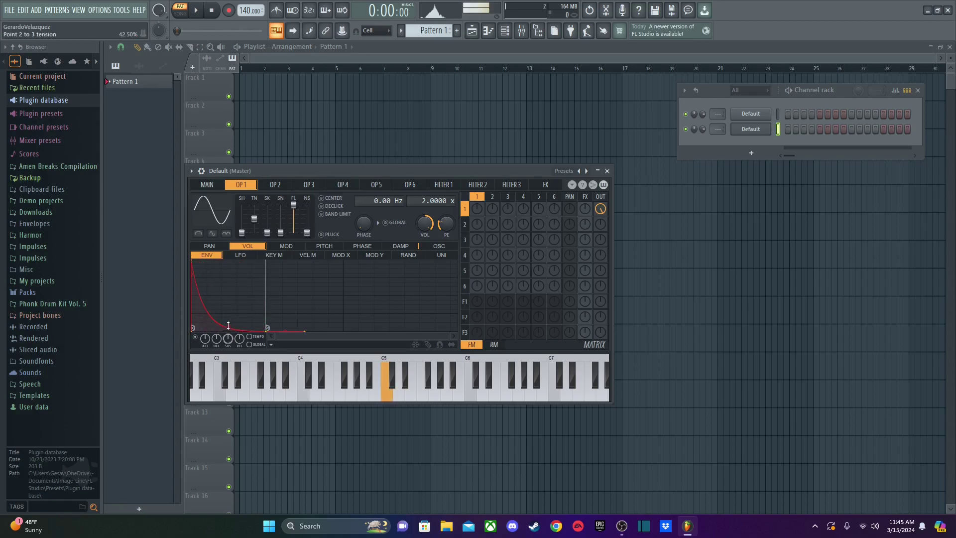
Step: Pull the decay and release end points of operator 1's volume envelope earlier while auditioning a note
left_click_drag(266, 329, 250, 329)
key("z")
left_click_drag(304, 331, 278, 353)
key("z")
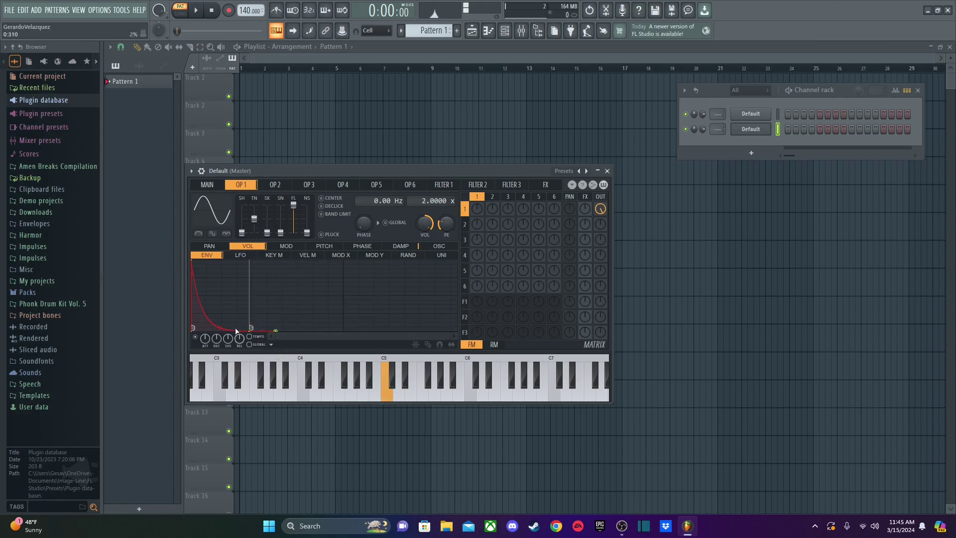
key("z")
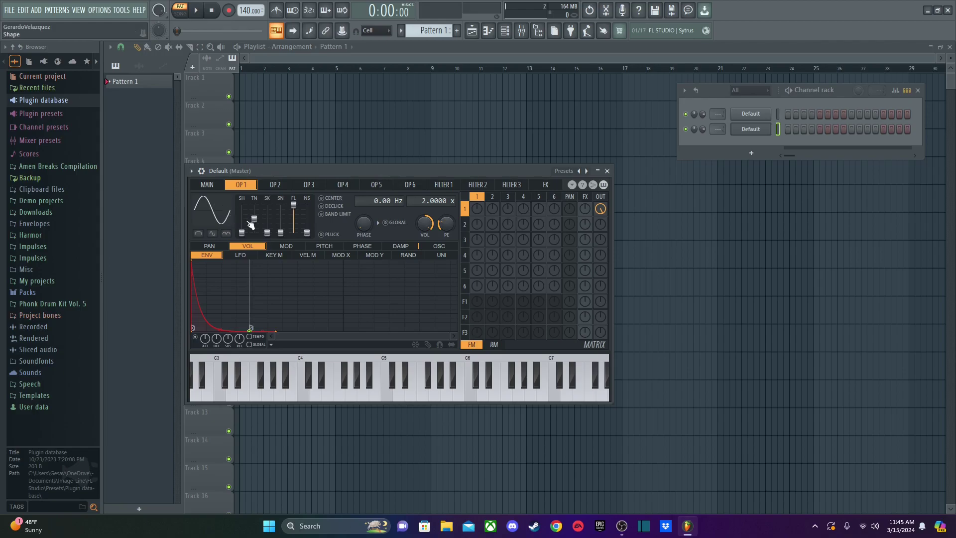
Step: Check operator 1's oscillator harmonics and return to its volume envelope
left_click(438, 246)
left_click_drag(304, 344, 148, 328)
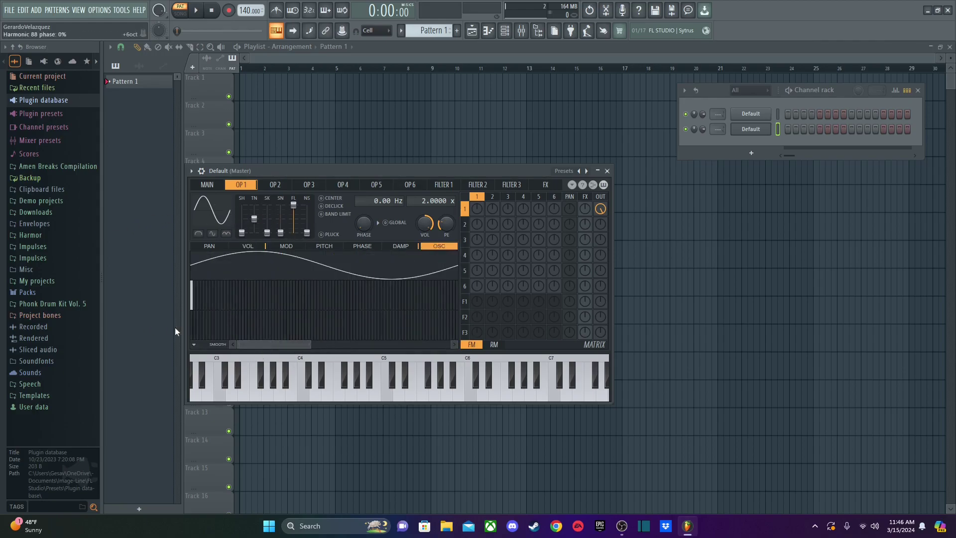
left_click(248, 245)
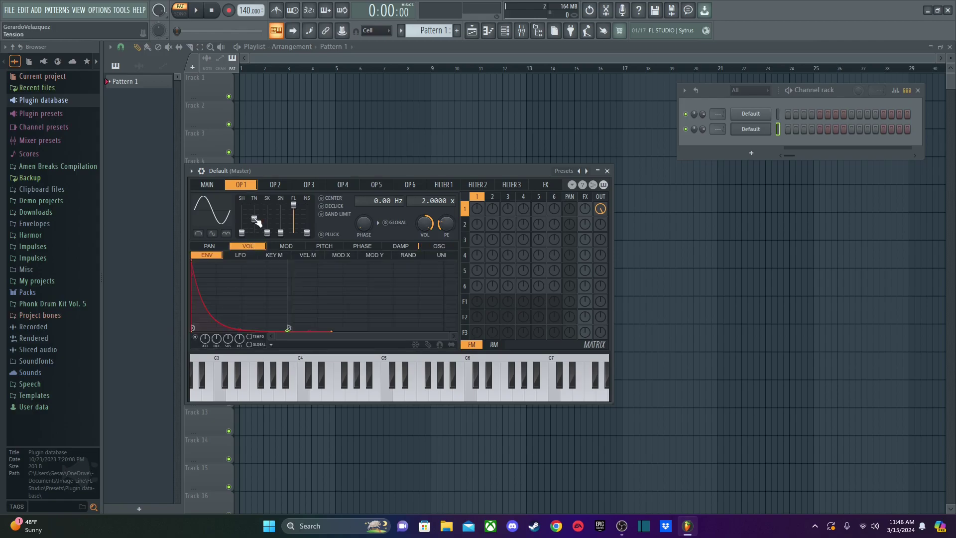
Step: Raise operator 1's skew slightly, adjusting it while auditioning a single note
left_click_drag(254, 219, 268, 228)
key("z")
key("z")
key("z")
left_click_drag(267, 226, 266, 228)
key("z")
left_click_drag(268, 226, 267, 229)
key("z")
key("z")
key("z")
key("z")
Step: Play a short melody across both typing-keyboard octaves to hear the Sytrus pluck
key("c")
key("m")
key("period")
key("z")
key("d")
key("b")
key("h")
key("comma")
key("d")
key("b")
key("j")
key("period")
key("q")
key("e")
key("t")
key("u")
key("o")
key("q")
key("e")
key("t")
key("z")
Step: Check the main Sytrus settings, return to operator 1 and play a short ascending phrase twice
left_click(207, 185)
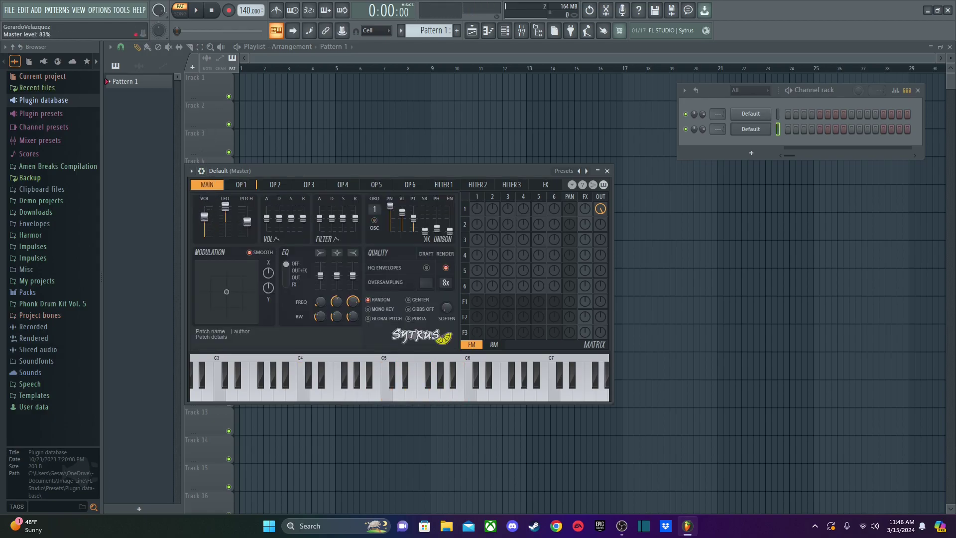
left_click(241, 185)
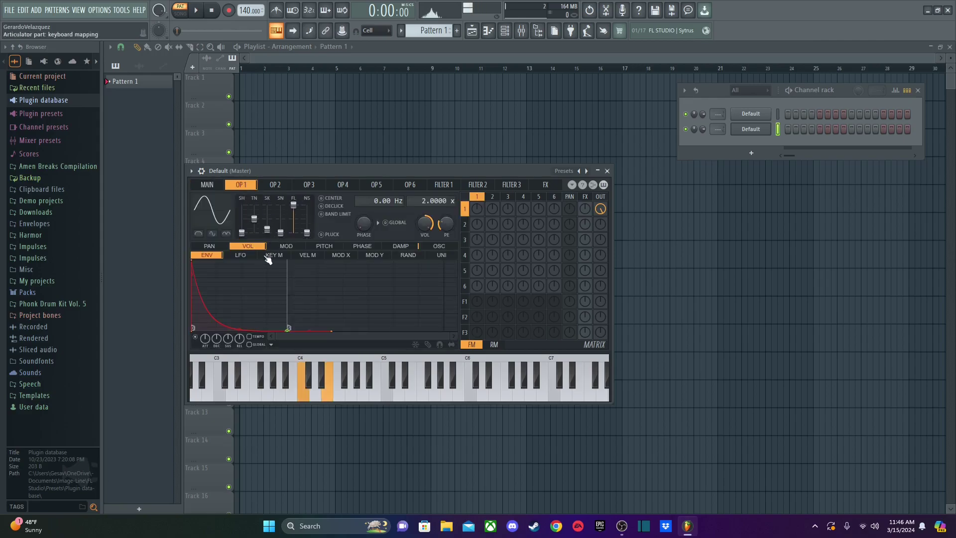
key("z")
key("c")
key("b")
key("m")
key("period")
key("z")
key("c")
key("b")
key("m")
key("period")
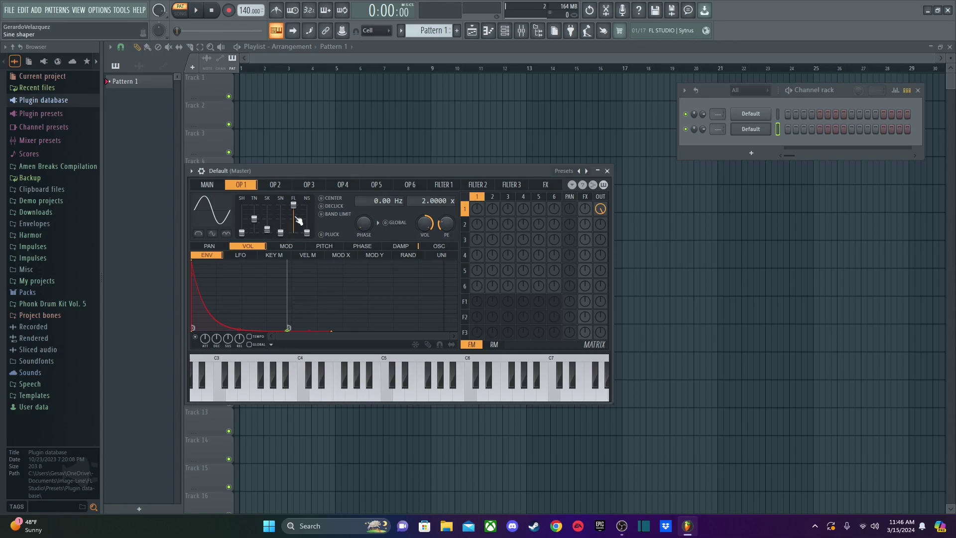
Step: Lower the main pitch of the Sytrus patch and audition it with an ascending phrase
left_click(207, 185)
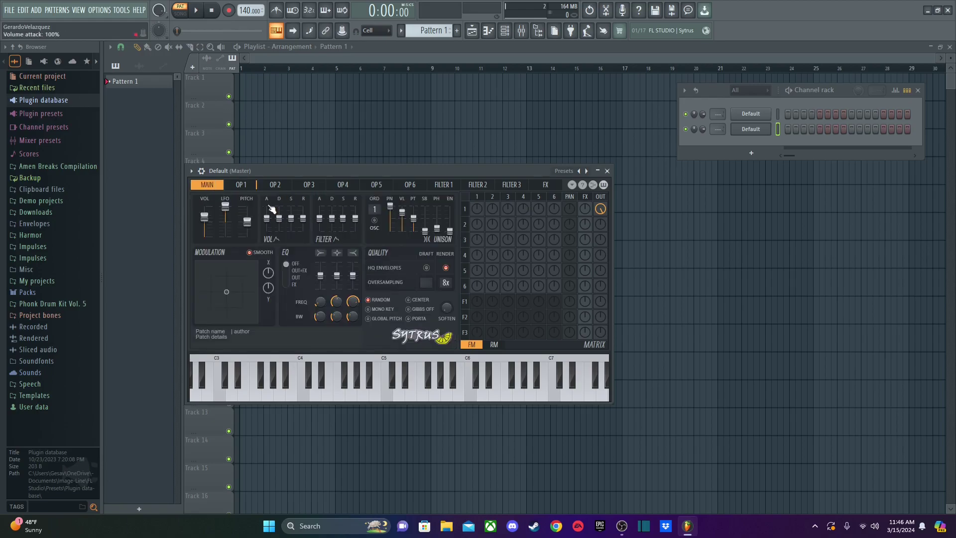
left_click_drag(253, 223, 253, 231)
key("z")
key("c")
key("b")
key("m")
key("period")
key("z")
key("c")
key("b")
key("m")
key("period")
key("comma")
Step: Raise operator 1's frequency modulation feedback in the matrix and audition high and low notes
left_click(255, 188)
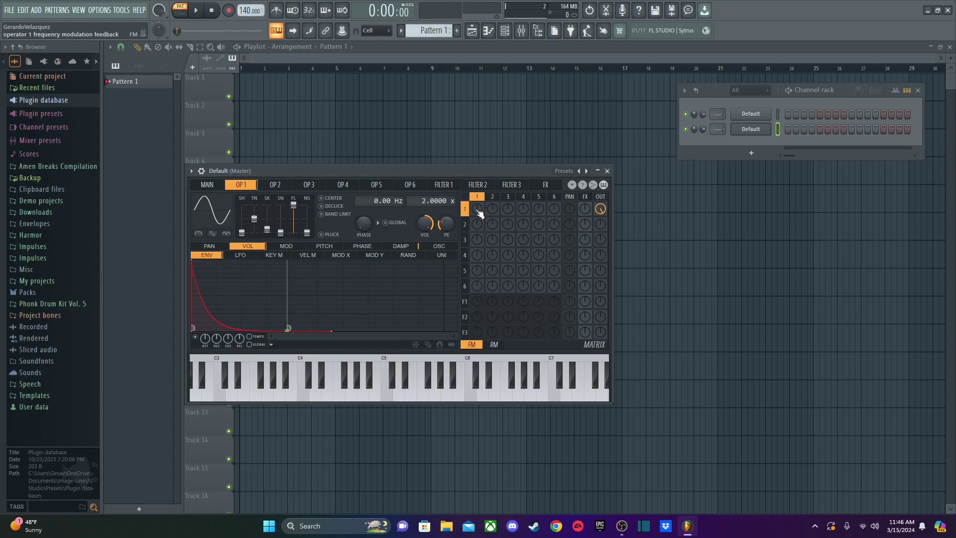
left_click_drag(478, 211, 477, 202)
key("q")
key("q")
key("q")
key("z")
key("z")
key("z")
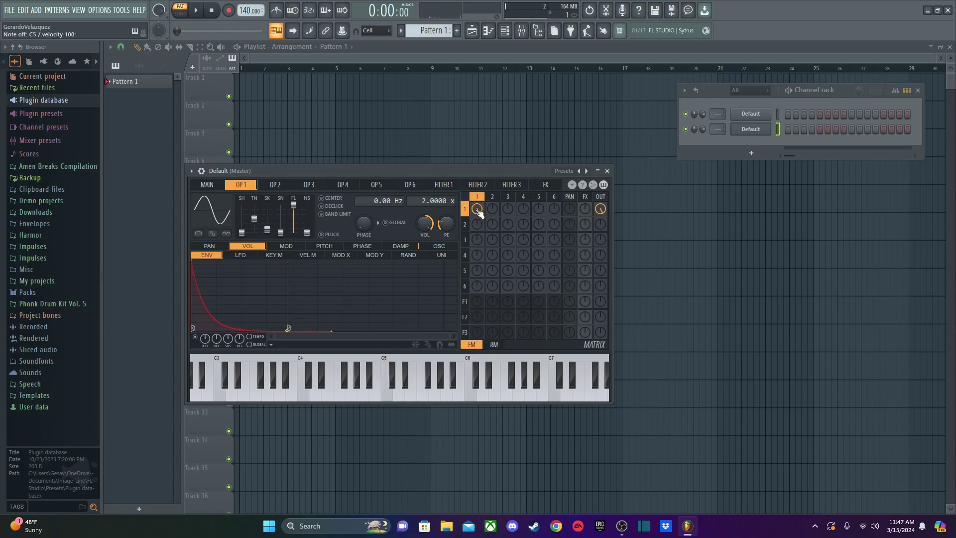
Step: Reset operator 1's modulation feedback and try the neighbouring modulation amount in the matrix's first row
left_click(479, 213, "alt")
left_click_drag(487, 212, 487, 202)
key("z")
left_click(541, 185)
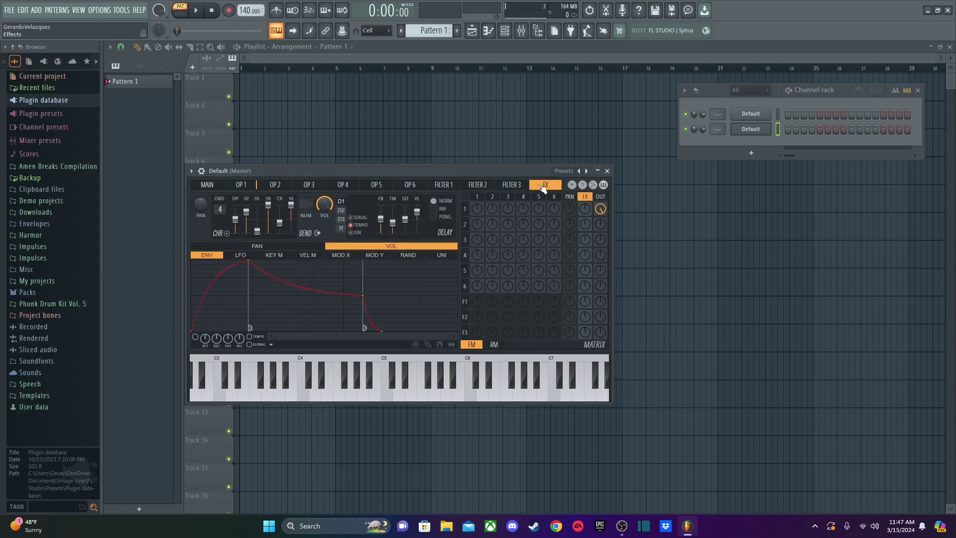
left_click(253, 190)
Step: Reload the Default preset in Sytrus and lower the master level to 58%
left_click(213, 185)
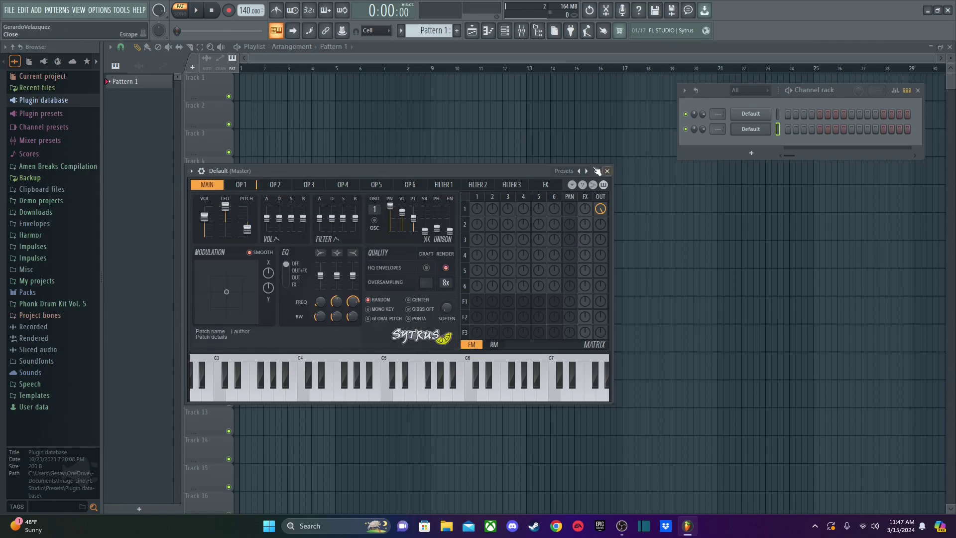
left_click(566, 171)
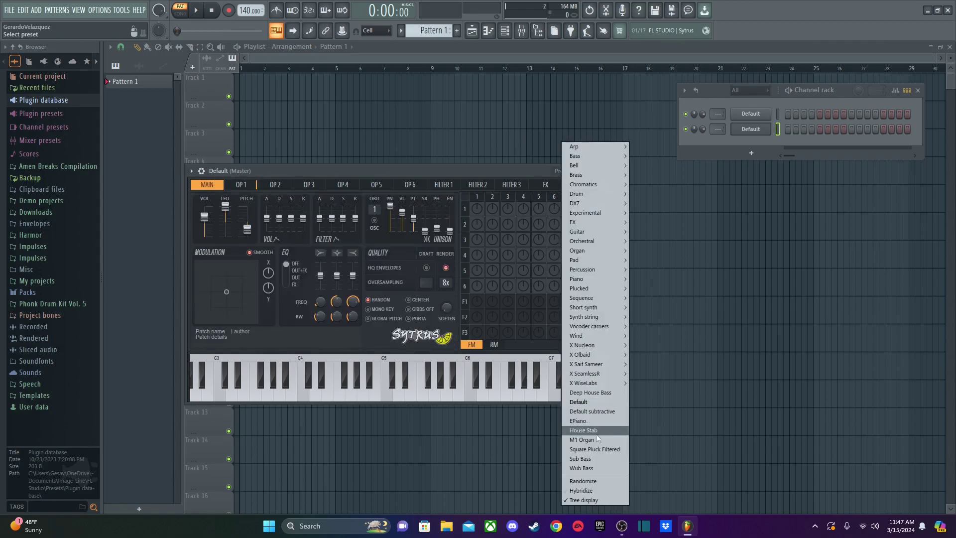
left_click(588, 409)
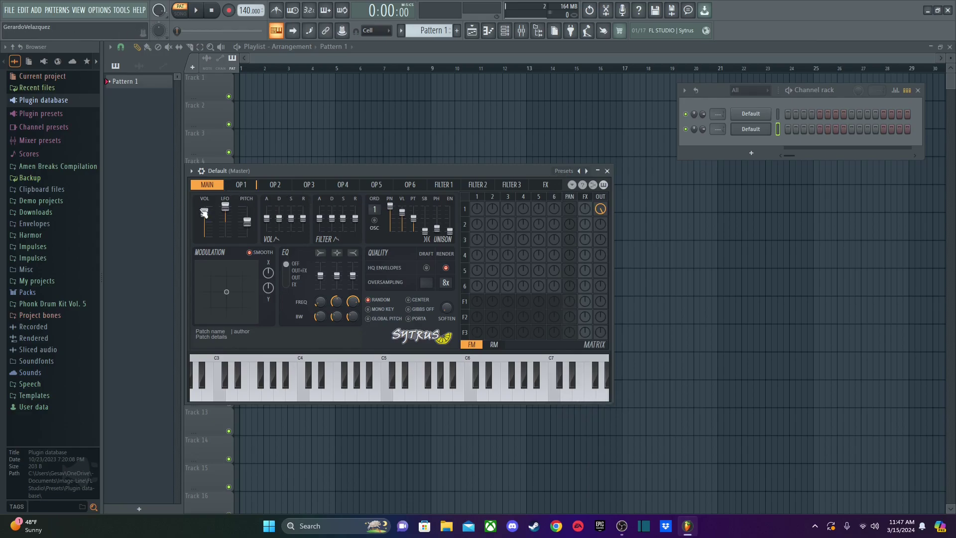
left_click_drag(206, 212, 205, 223)
Step: Change operator 1's waveform to Saw
left_click(241, 184)
left_click(212, 212)
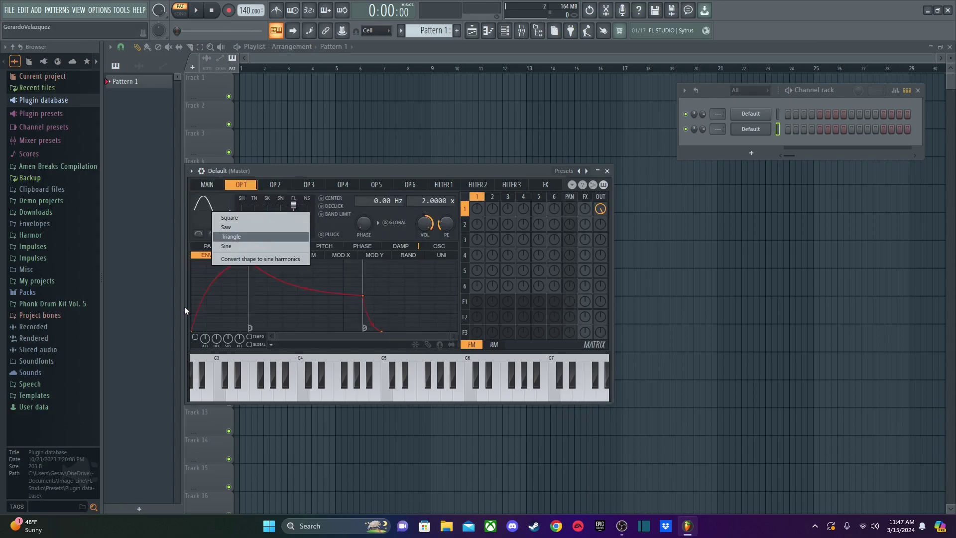
left_click(237, 236)
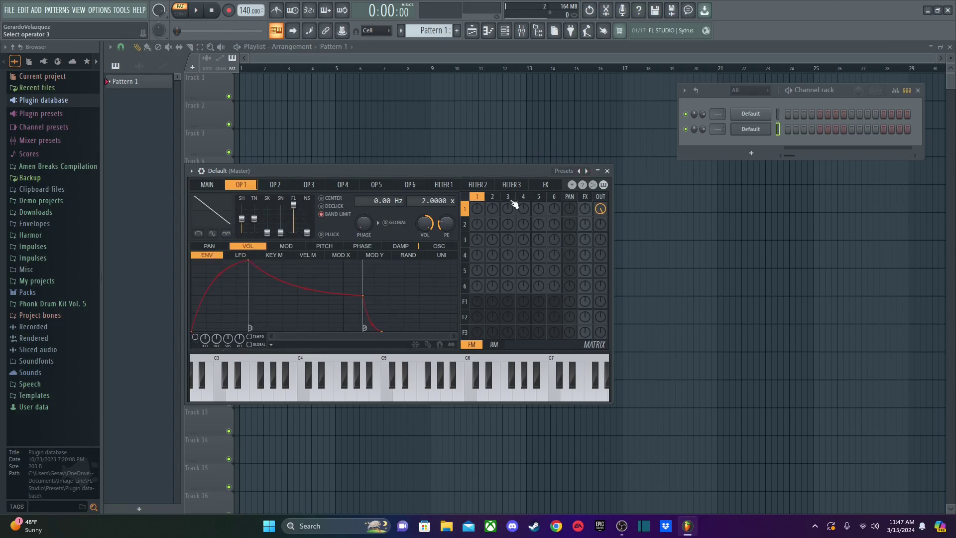
Step: Remove operator 1's direct output and route it through Filter 1 to the main output
left_click(600, 209)
left_click_drag(600, 209, 600, 213)
left_click(443, 186)
left_click(477, 301)
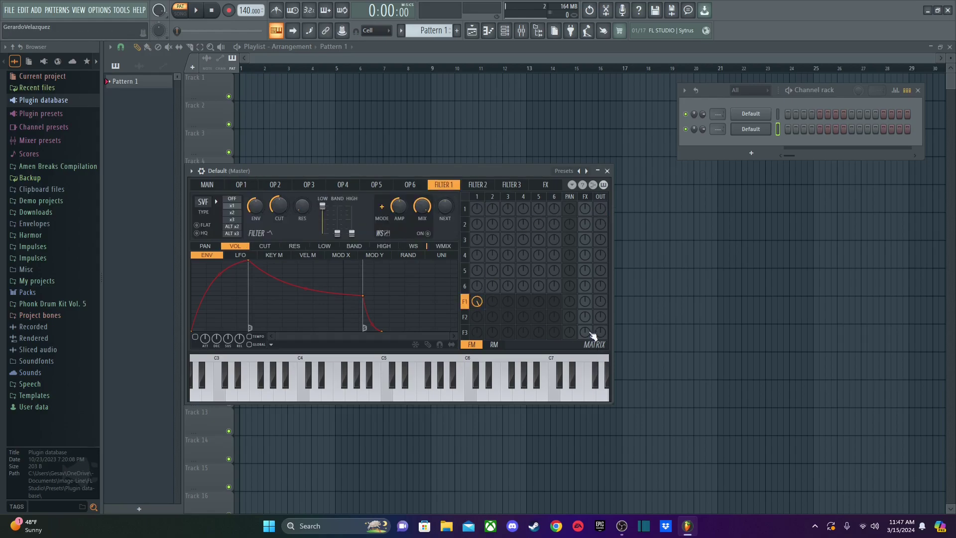
left_click(600, 302)
Step: Compare the operator 1 and Filter 1 pages and audition the filtered saw on several notes
left_click(245, 185)
left_click(449, 186)
left_click(240, 186)
key("z")
key("c")
key("b")
key("q")
left_click(207, 185)
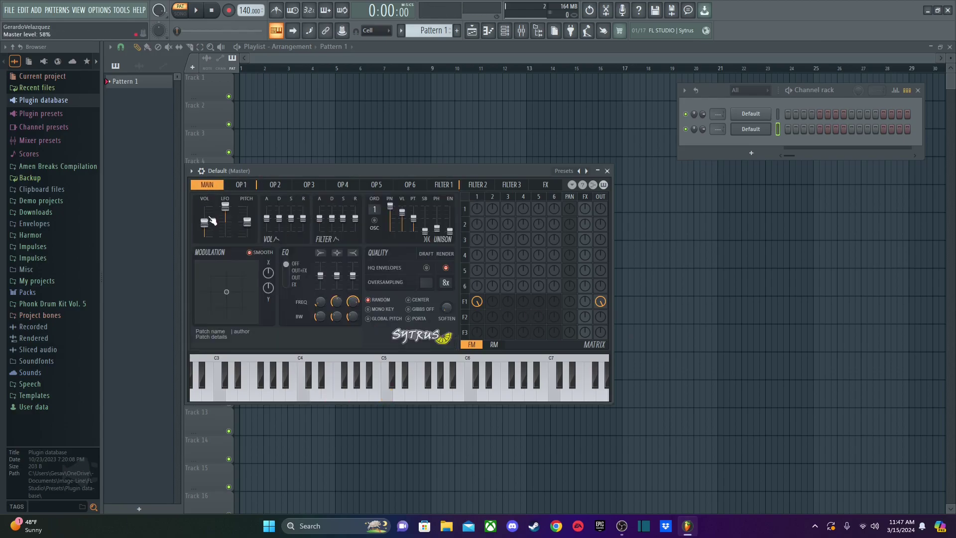
left_click(243, 186)
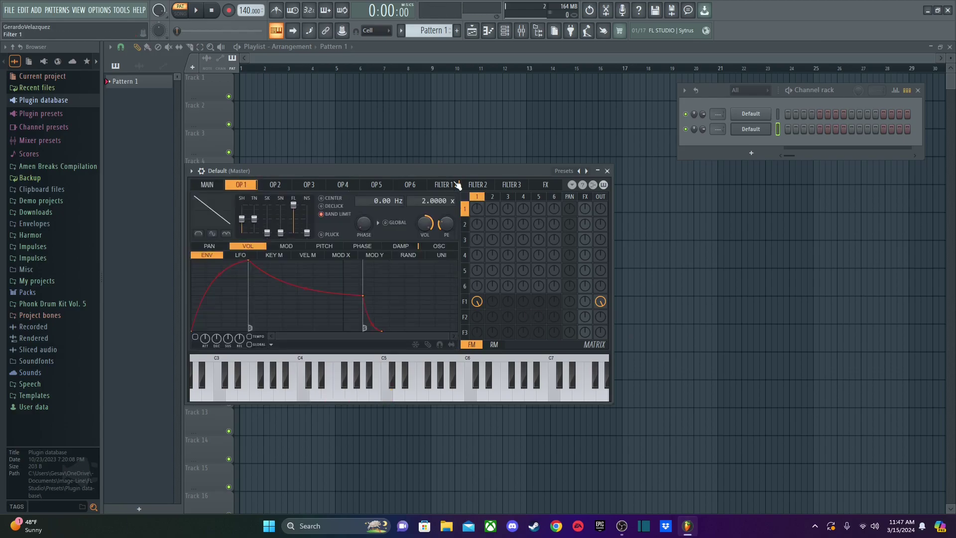
left_click(452, 184)
Step: Enable Filter 2's volume envelope and shape it with instant attack, a short decay to zero and the final point at about 0.570
left_click(470, 184)
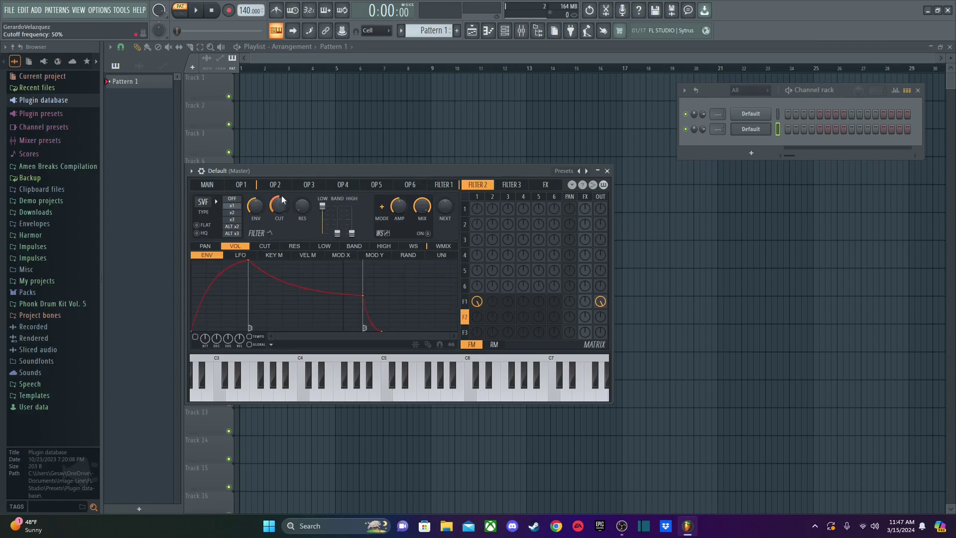
key("comma")
key("comma")
left_click(195, 336)
left_click(248, 256)
left_click(212, 255)
left_click_drag(247, 262, 131, 235)
left_click_drag(363, 295, 257, 358)
key("q")
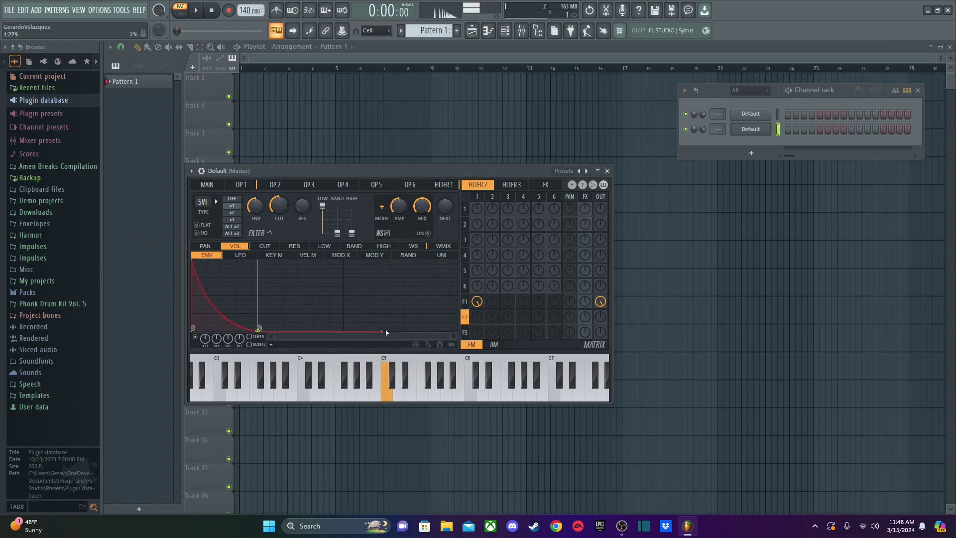
left_click_drag(387, 332, 280, 336)
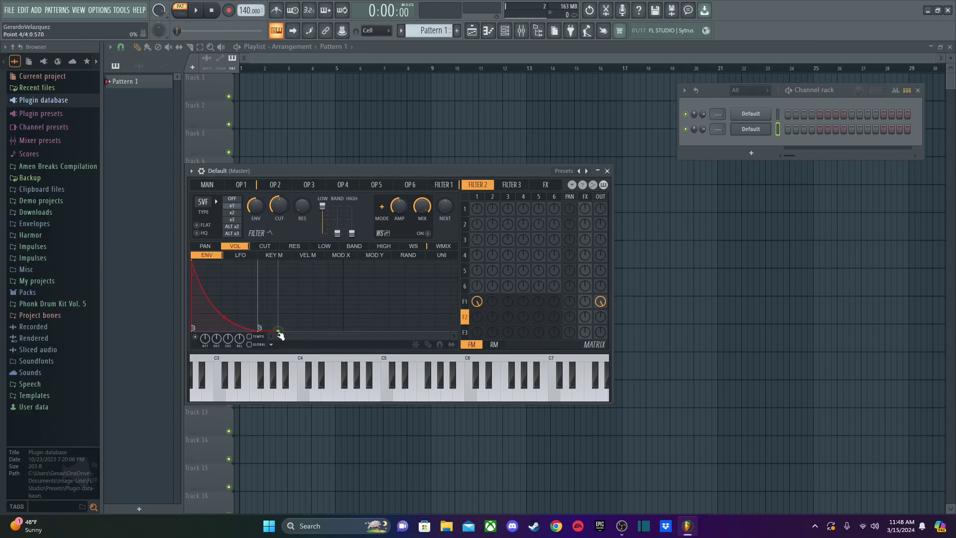
Step: Steepen the decay curve of Filter 2's volume envelope and audition it with low and high notes
left_click_drag(225, 317, 225, 324)
key("q")
left_click(224, 324)
key("q")
key("z")
key("z")
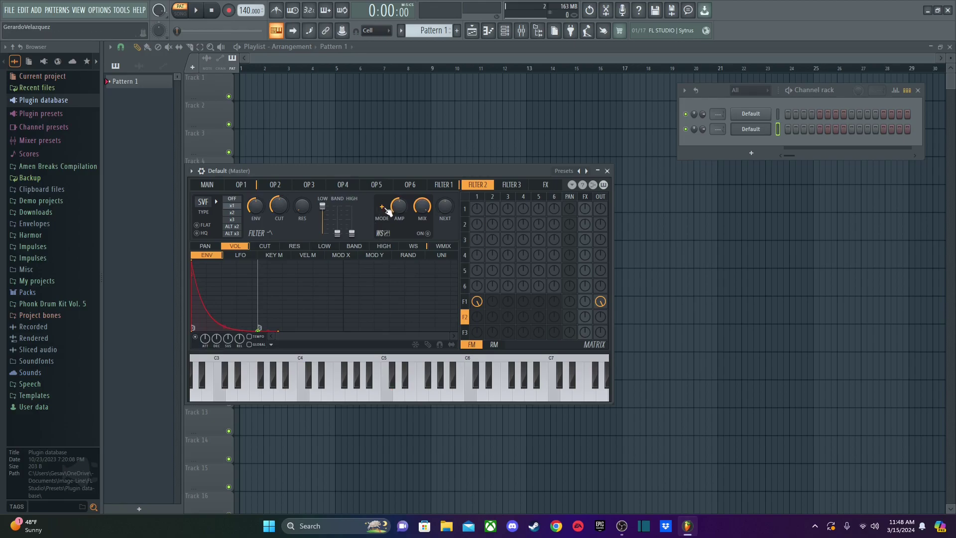
Step: Enable Filter 1's volume envelope with zero attack, a short decay to silence and an earlier end point
left_click(443, 185)
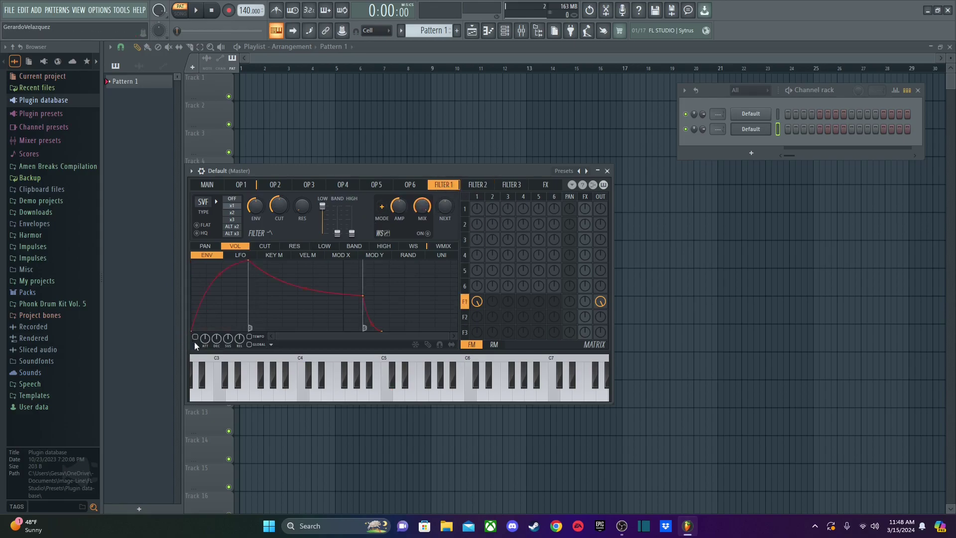
left_click_drag(248, 260, 193, 261)
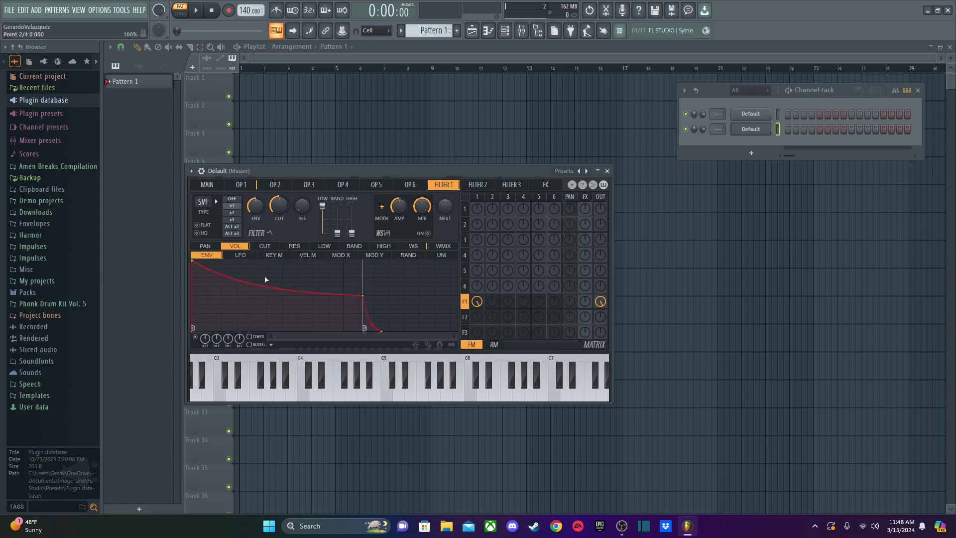
left_click_drag(363, 299, 238, 329)
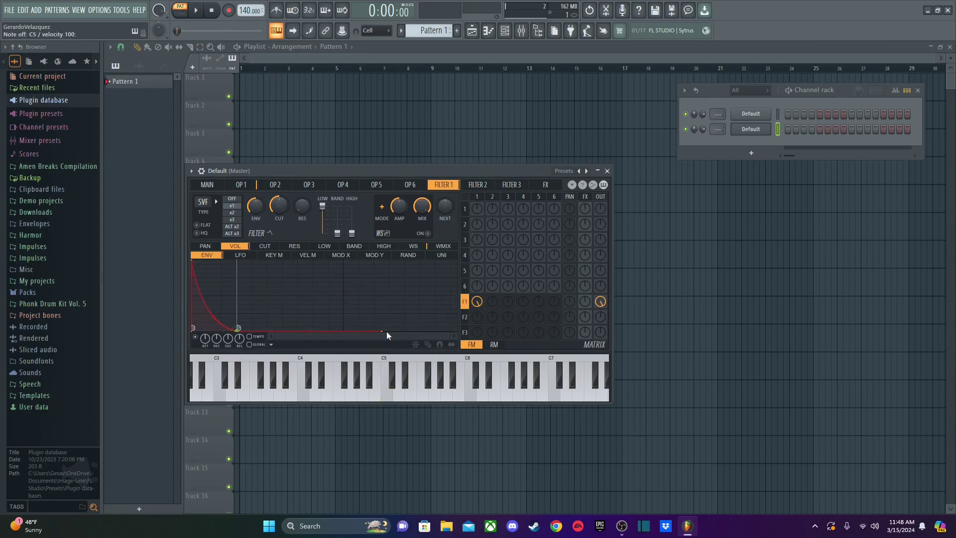
left_click_drag(383, 333, 277, 331)
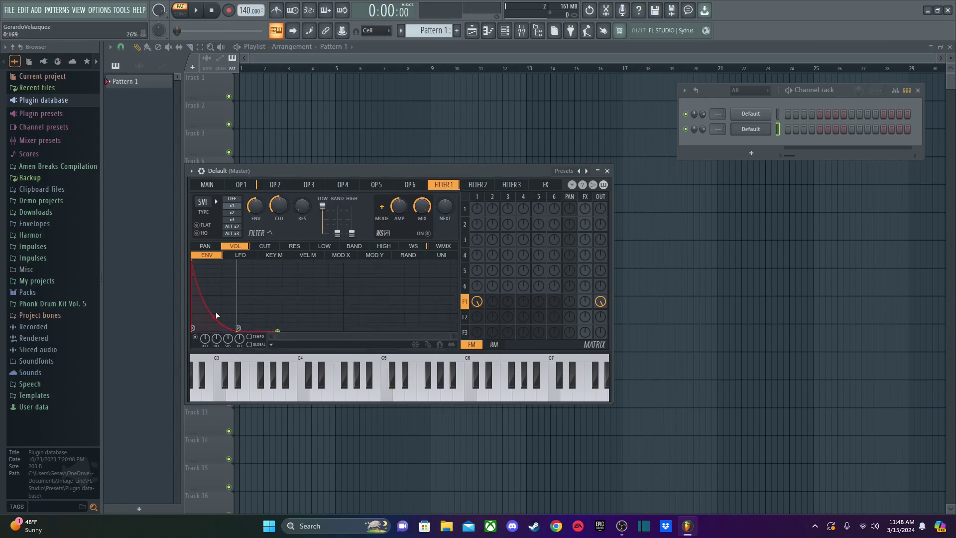
Step: Steepen the decay curve of Filter 1's volume envelope and audition the pluck on several notes
left_click_drag(215, 317, 213, 325)
key("q")
key("z")
key("c")
key("b")
key("z")
key("c")
key("b")
key("m")
key("w")
Step: Set the decay point of Filter 1's volume envelope to about 0.285
left_click(241, 186)
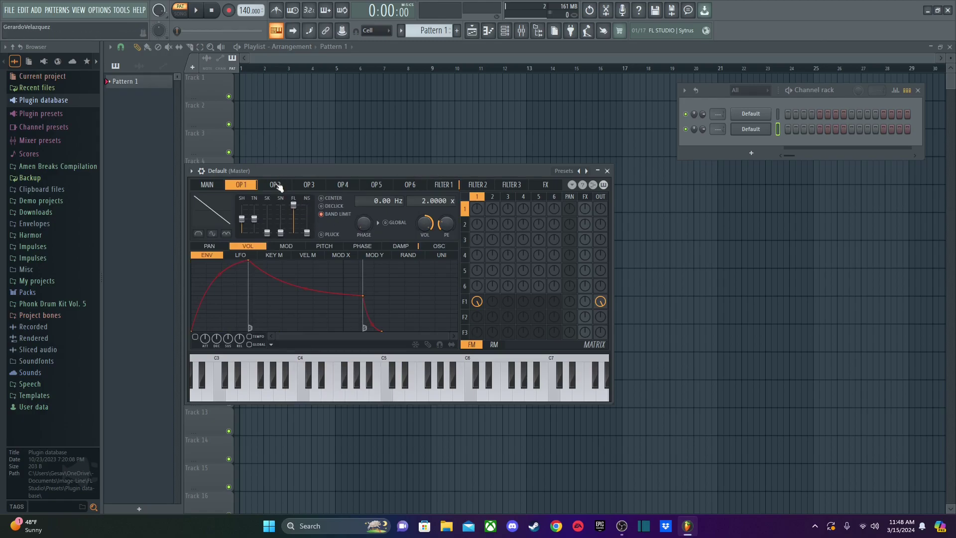
left_click(438, 183)
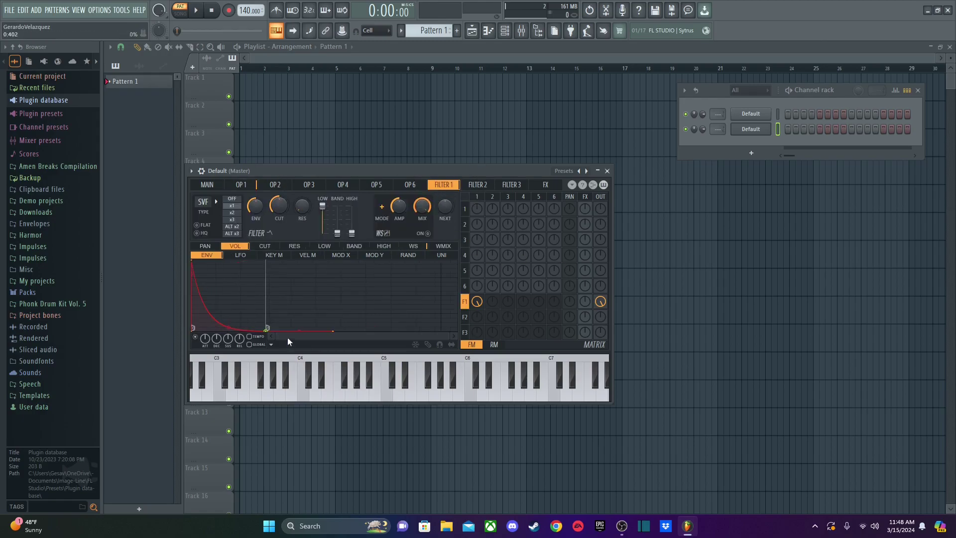
left_click_drag(267, 331, 265, 331)
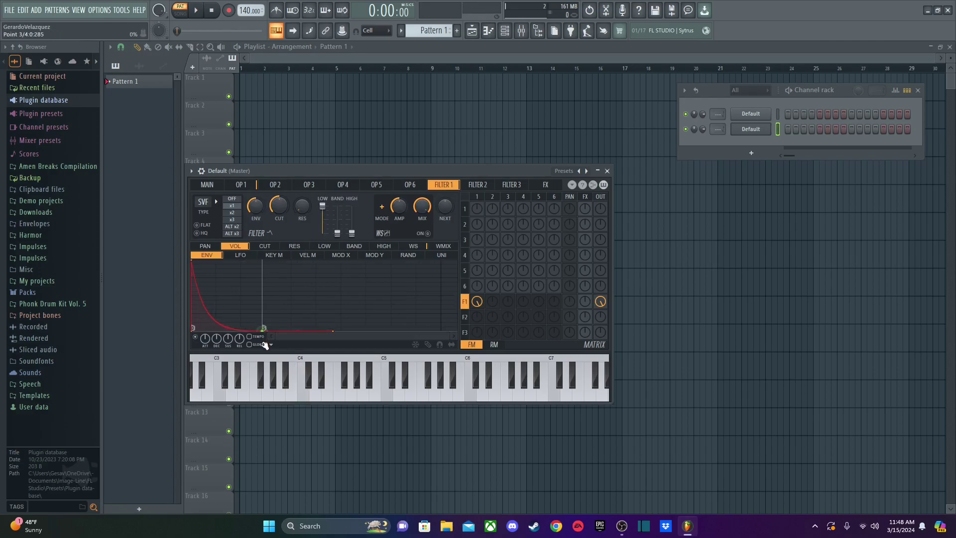
Step: Adjust operator 1's shape slightly while auditioning a note
left_click(242, 185)
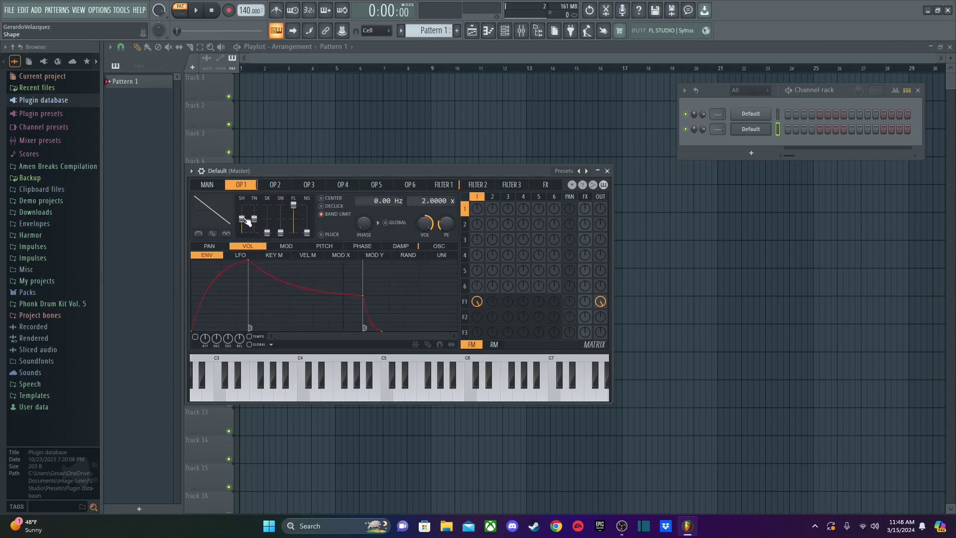
left_click(333, 216)
key("q")
left_click_drag(243, 219, 243, 219)
key("q")
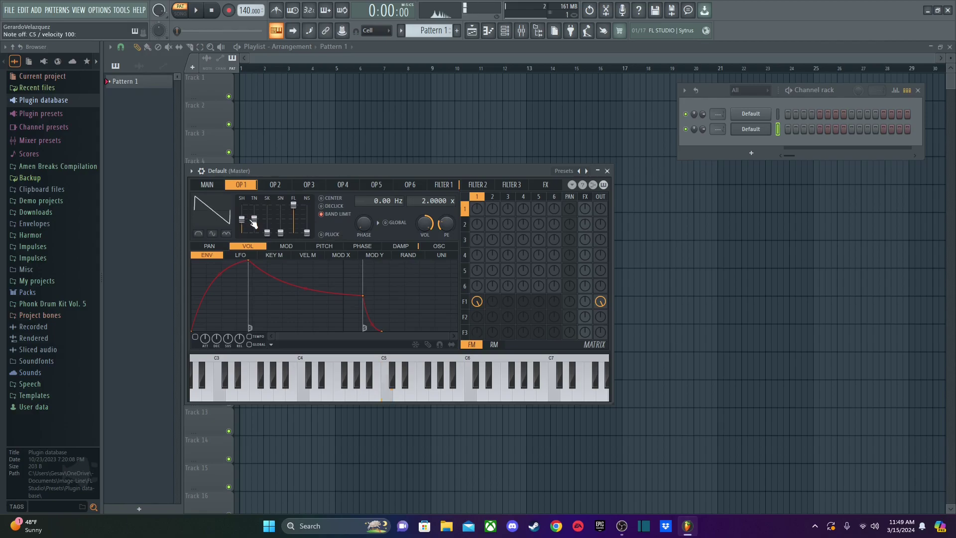
Step: Lower operator 1's tension to curve the saw waveform and audition it with repeated notes
left_click_drag(254, 219, 258, 230)
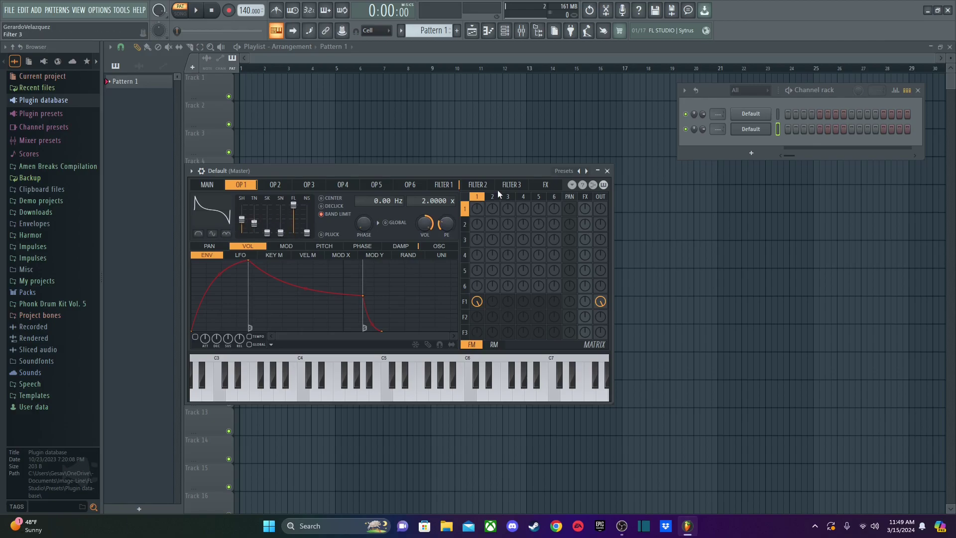
left_click_drag(271, 236, 294, 204)
key("q")
key("q")
key("q")
key("q")
key("q")
Step: Apply the Detuned unison preset to the patch
left_click(207, 185)
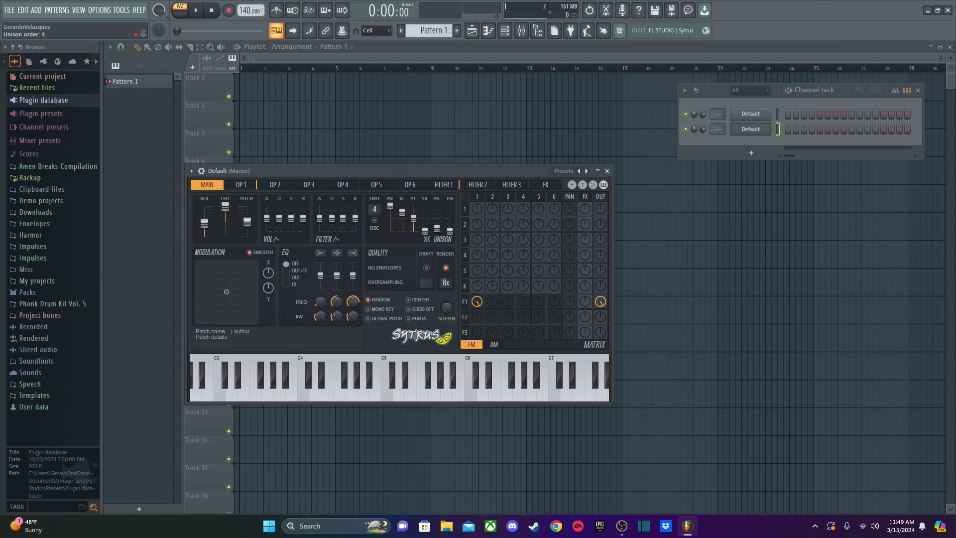
left_click(572, 185)
mouse_move(612, 300)
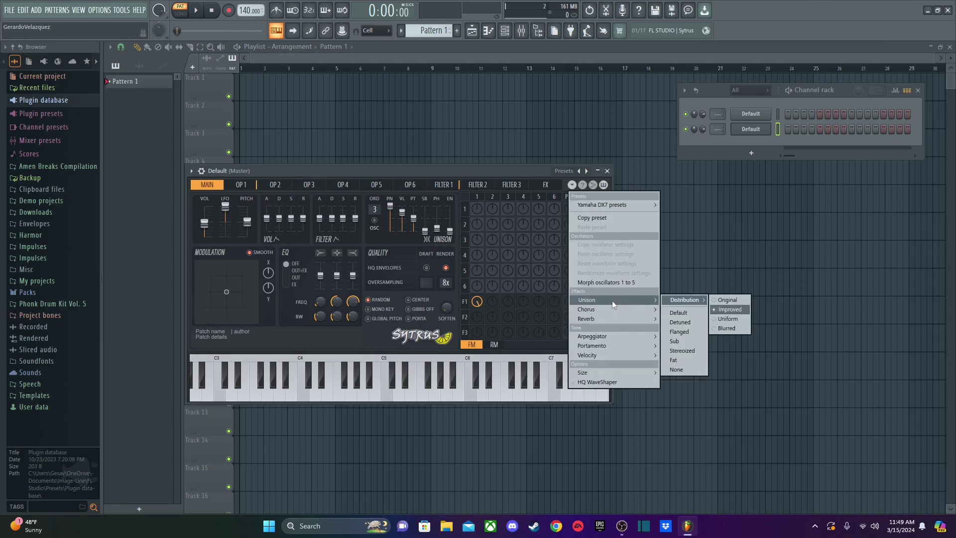
left_click(685, 321)
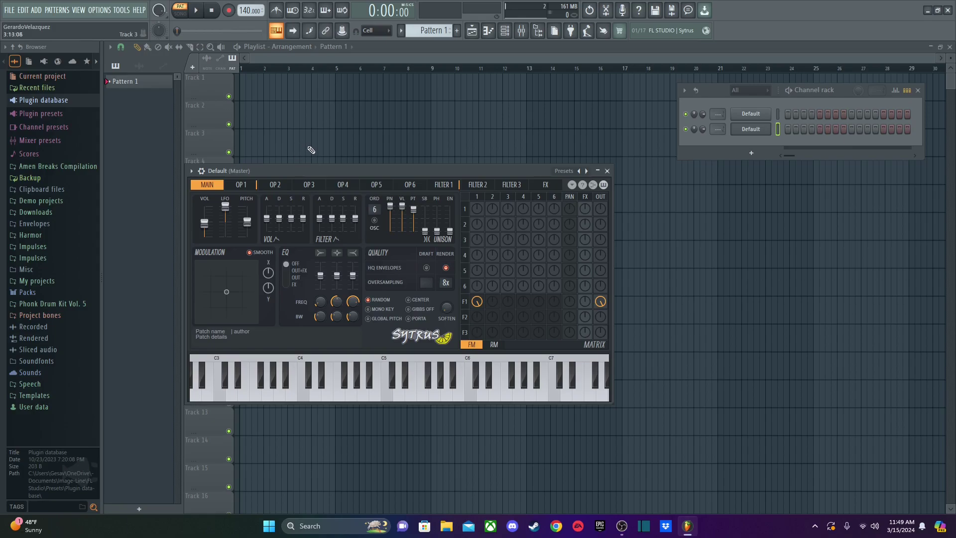
Step: Audition the detuned pluck with single notes and chords
key("q")
key("e")
key("t")
key("z")
key("c")
key("z")
key("c")
key("b")
key("c+b+m")
key("z+c+b")
Step: Compare different unison orders while playing notes and set the order to 4
left_click_drag(377, 210, 377, 200)
key("q")
key("e")
key("t")
key("e")
key("t")
scroll(376, 210, "down", 1)
key("t")
key("t")
key("t")
scroll(377, 210, "up", 2)
key("t")
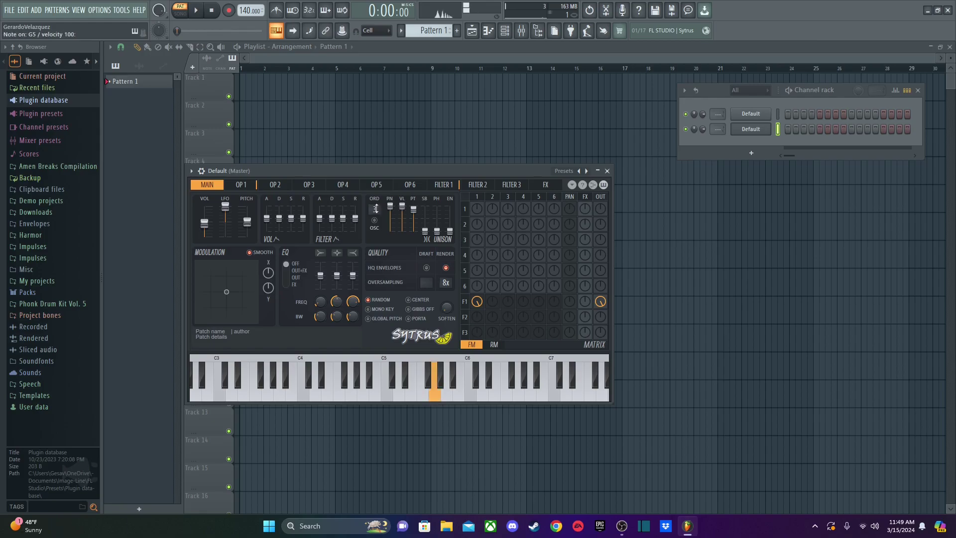
key("t")
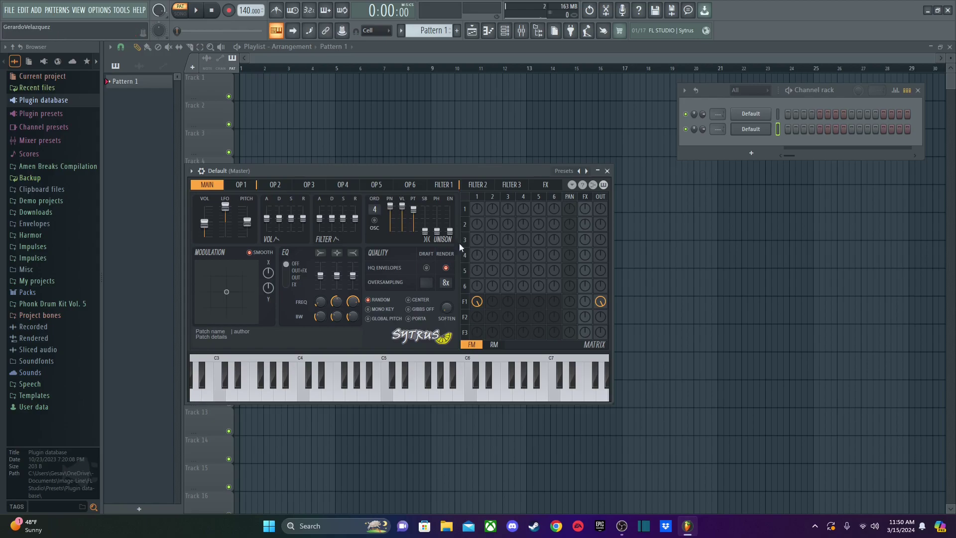
Step: Raise the unison phase and lower the unison pitch while repeating a note
key("q")
key("q")
key("q")
left_click_drag(438, 229, 402, 205)
key("q")
key("q")
key("q")
key("q")
key("q")
key("q")
key("q")
Step: Audition the unison pluck with chords and arpeggiated notes across both octaves
key("e")
key("t")
key("z")
key("c")
key("b")
key("m")
key("period")
key("z")
key("c")
key("b")
key("m")
key("period")
key("z")
key("c")
key("b")
key("m")
key("period")
key("z")
key("d")
key("b")
key("j")
key("period")
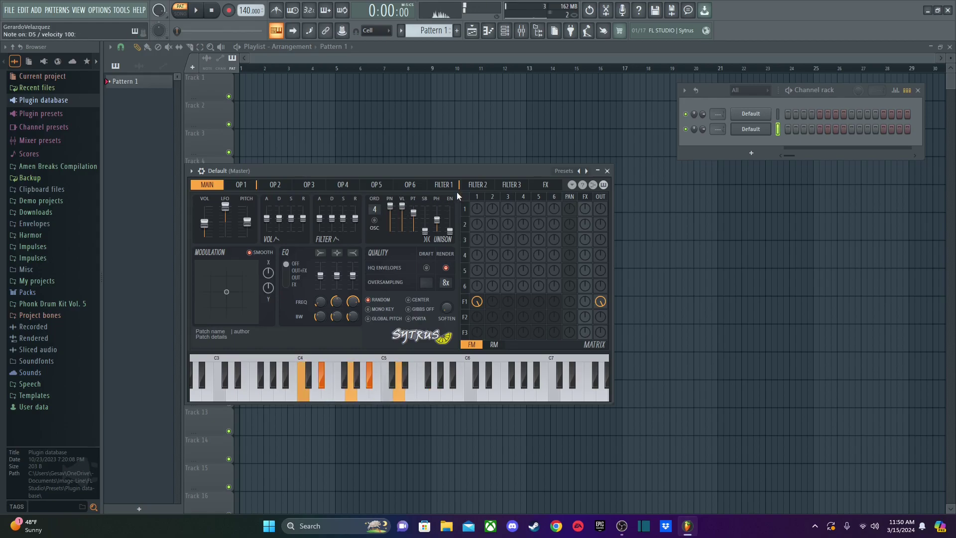
key("q")
key("e")
key("u")
key("o")
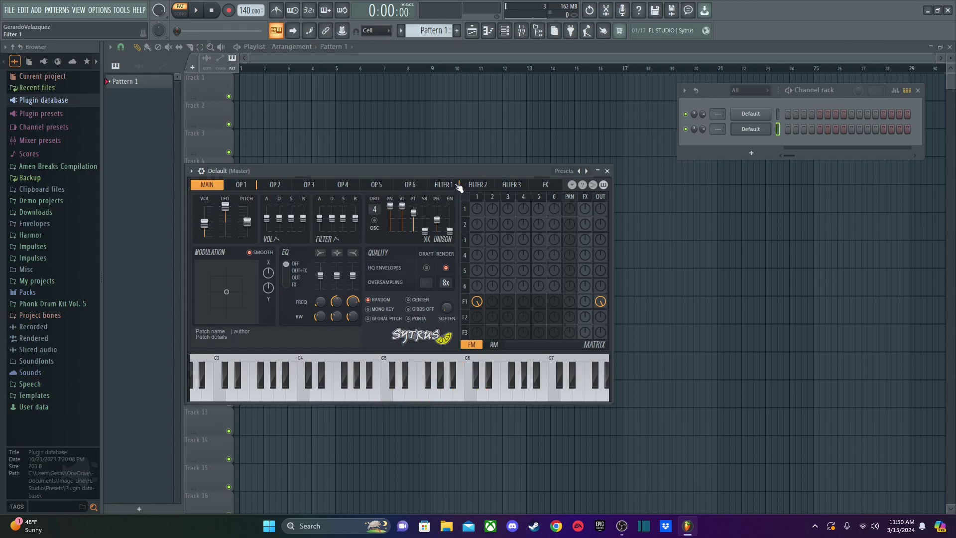
Step: Shorten the end of Filter 1's volume envelope to about 0.436
left_click(443, 184)
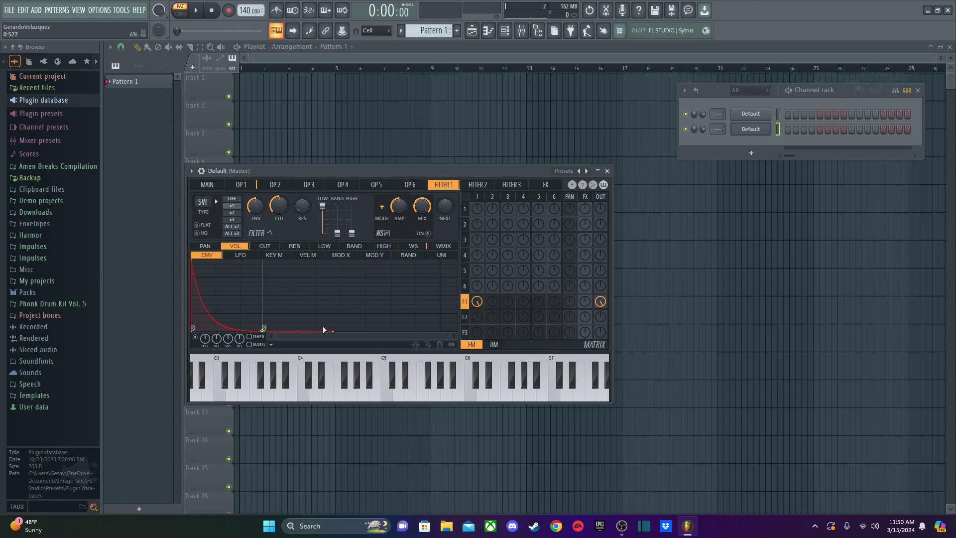
left_click_drag(333, 331, 300, 333)
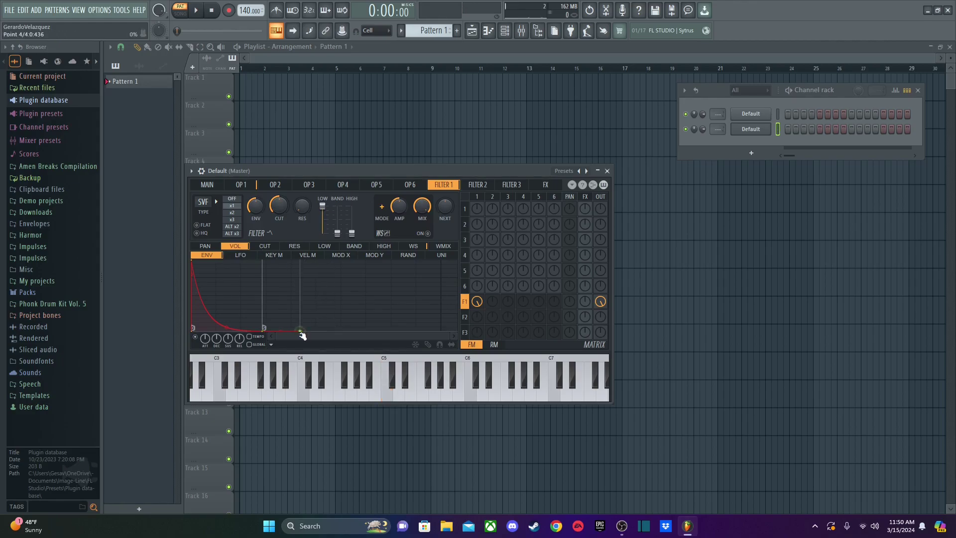
Step: Enable Filter 1's cutoff envelope with instant attack and a short decay to the minimum, and delete its final point
left_click(266, 246)
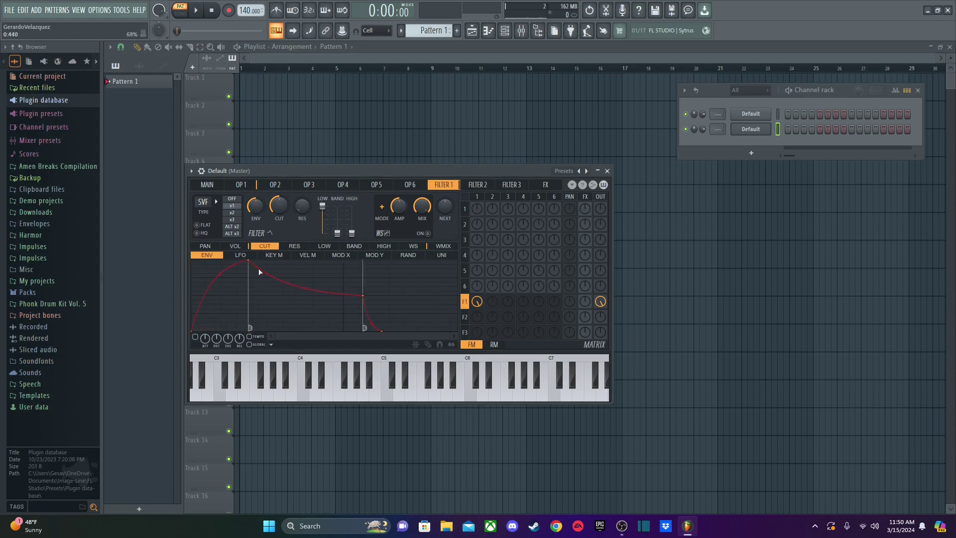
left_click(196, 338)
left_click_drag(253, 263, 156, 227)
left_click_drag(365, 297, 248, 329)
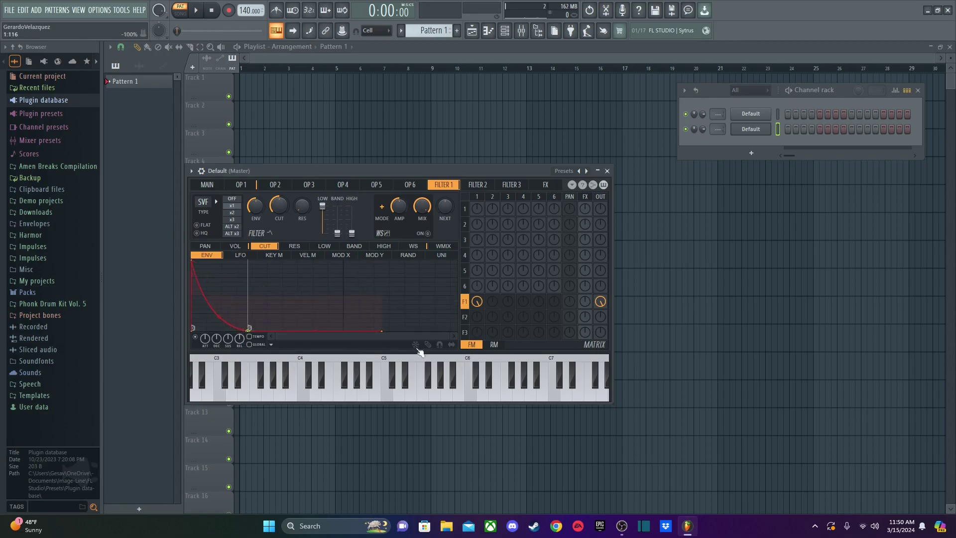
left_click_drag(384, 331, 284, 331)
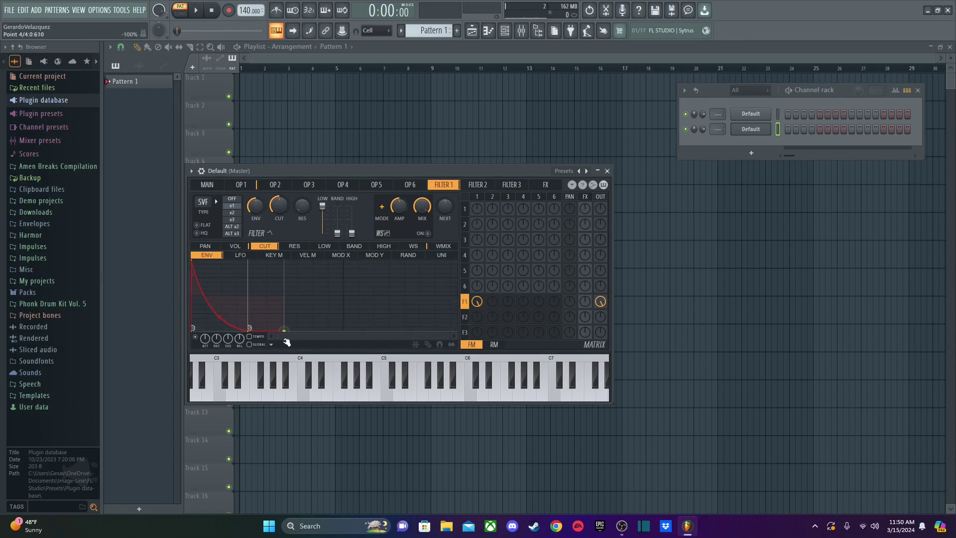
right_click(285, 329)
left_click(301, 345)
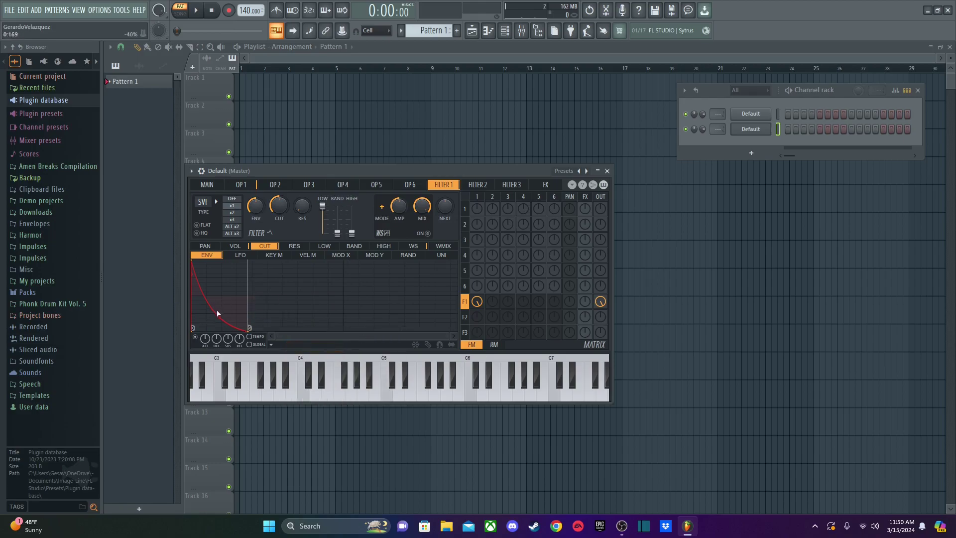
Step: Steepen the decay curve of Filter 1's cutoff envelope and audition it on several notes
key("q")
key("q")
left_click_drag(217, 314, 219, 327)
key("q")
key("z")
key("c")
key("z")
key("c")
key("b")
Step: Raise Filter 1's cutoff and try a higher envelope amount while repeating a note
left_click_drag(282, 204, 282, 201)
key("b")
key("b")
key("b")
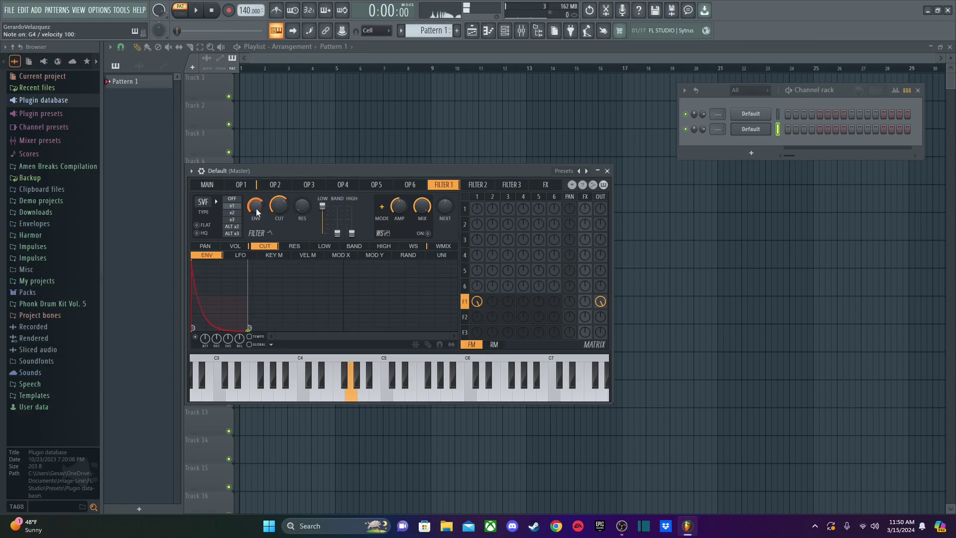
key("b")
key("b")
Step: Audition the pluck with the cutoff envelope on a range of low and high notes
key("e")
key("t")
key("u")
key("q")
key("e")
key("t")
key("u")
key("z")
key("c")
key("b")
key("w")
key("m")
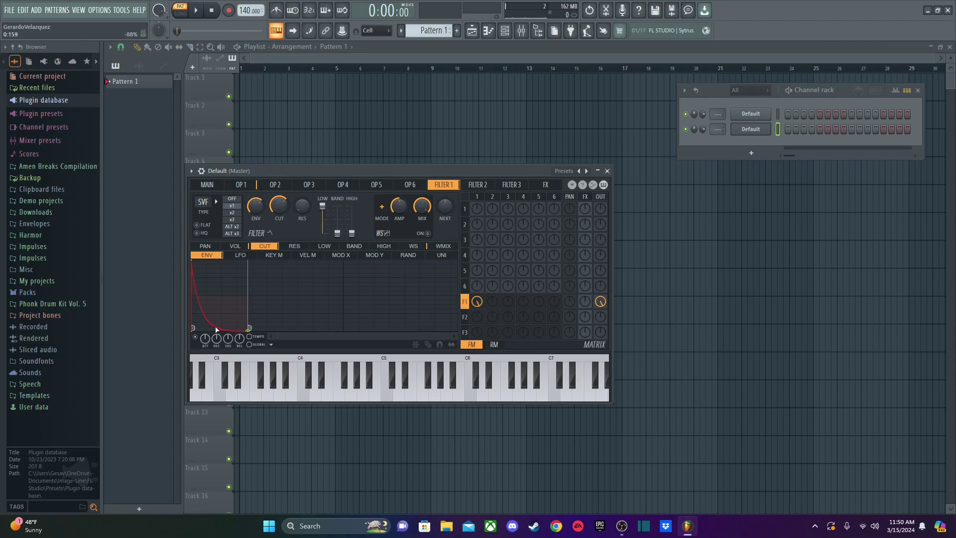
Step: Fine-tune the decay curve of Filter 1's cutoff envelope while auditioning several high notes
left_click_drag(217, 326, 217, 321)
key("q")
key("e")
key("t")
left_click_drag(220, 323, 220, 330)
key("t")
key("t")
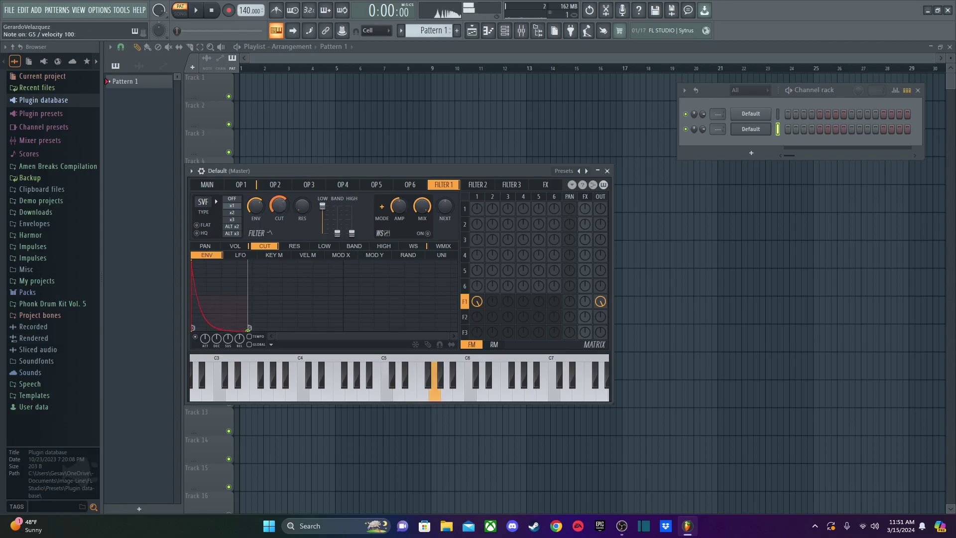
Step: Adjust Filter 1's cutoff and lower its cutoff envelope amount to 50% while repeating notes
left_click_drag(279, 204, 279, 215)
key("t")
key("b")
key("t")
left_click_drag(247, 209, 245, 202)
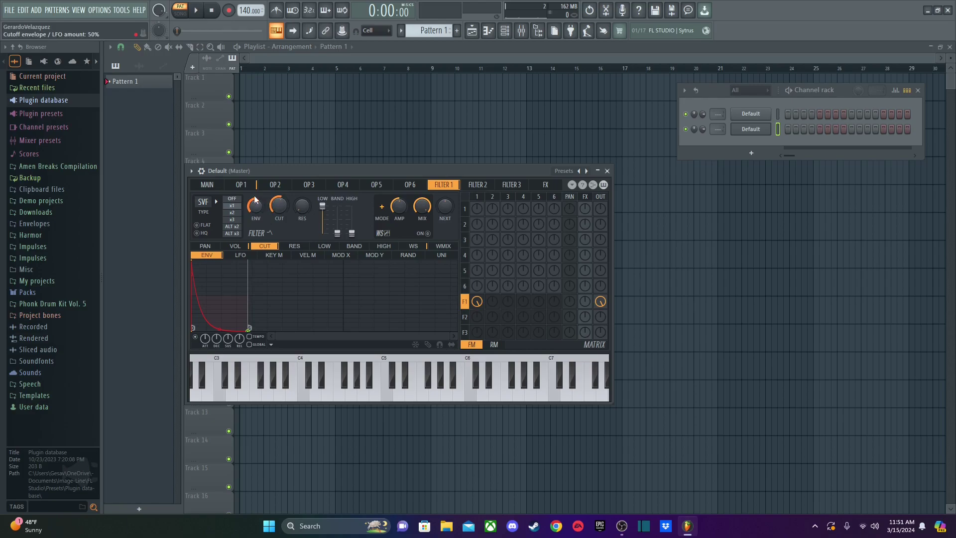
key("b")
key("b")
key("b")
key("b")
Step: Raise Filter 1's resonance and audition the pluck on low notes
left_click_drag(302, 206, 302, 182)
key("b")
key("b")
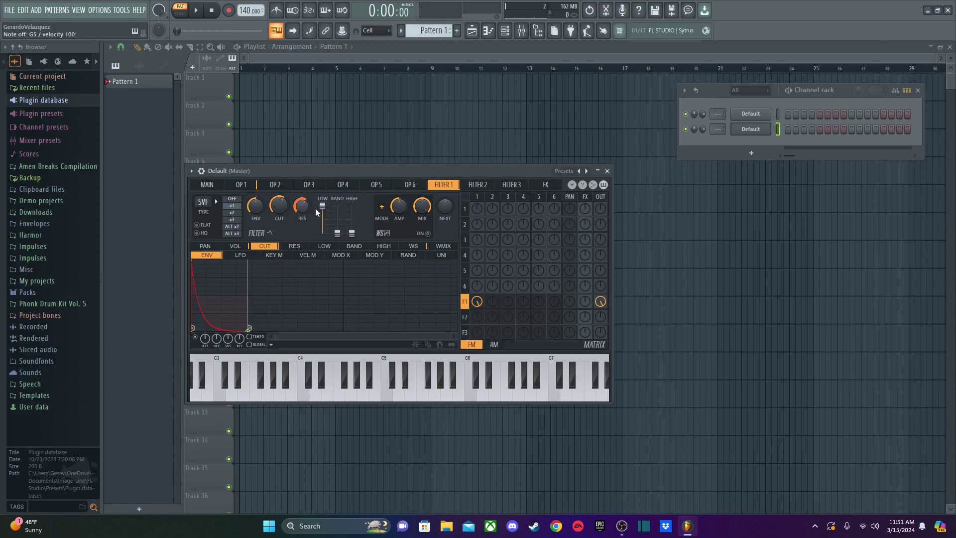
key("z")
Step: Try bending Operator 1's saw waveform with tension and return it to a straight saw while repeating a low note
left_click(241, 184)
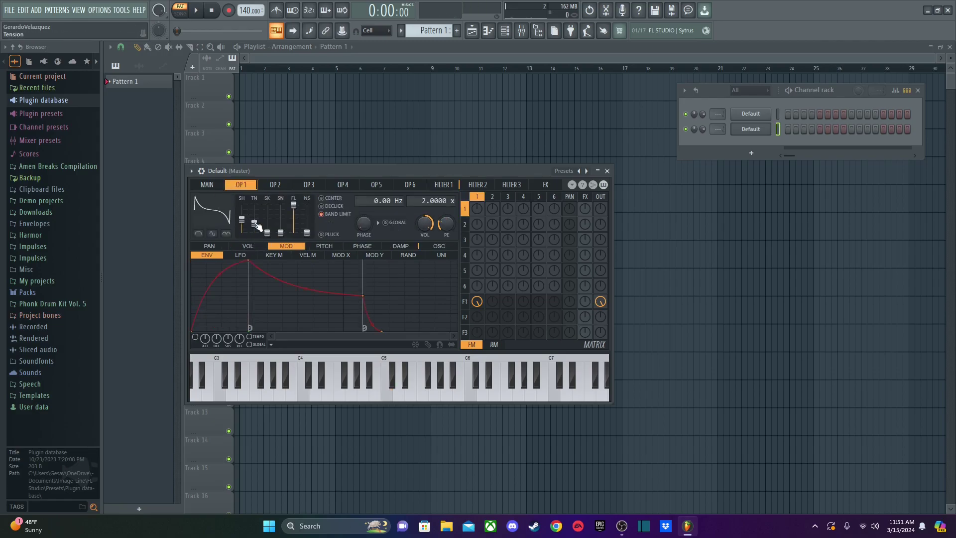
left_click_drag(254, 223, 254, 220)
key("z")
key("z")
key("z")
key("z")
Step: Try a slight change to Operator 1's shape and audition high and low notes
left_click_drag(241, 219, 242, 220)
key("q")
key("e")
key("t")
key("z")
key("c")
key("b")
Step: Lengthen the decay of Filter 1's cutoff envelope, send Filter 1 to the effects at 52%, and audition the pluck
left_click(449, 185)
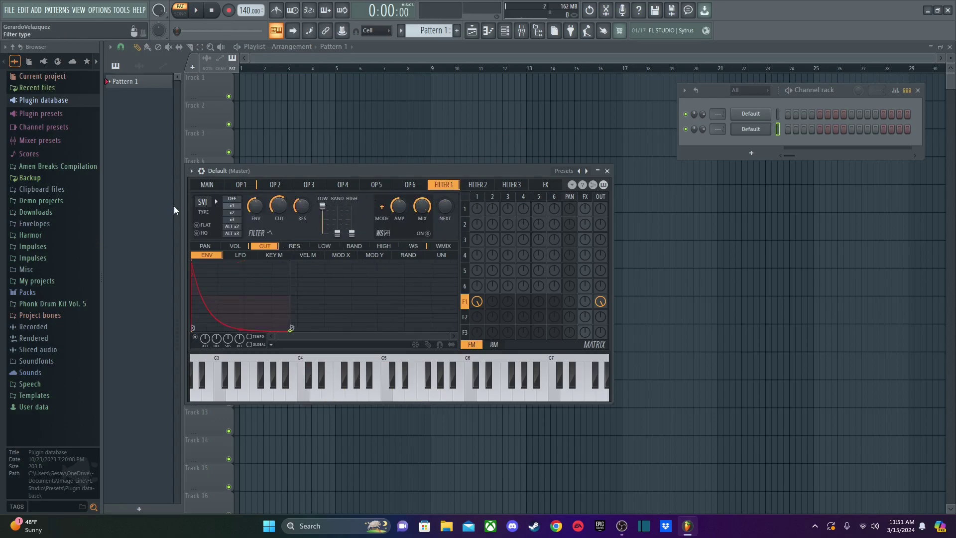
left_click(546, 185)
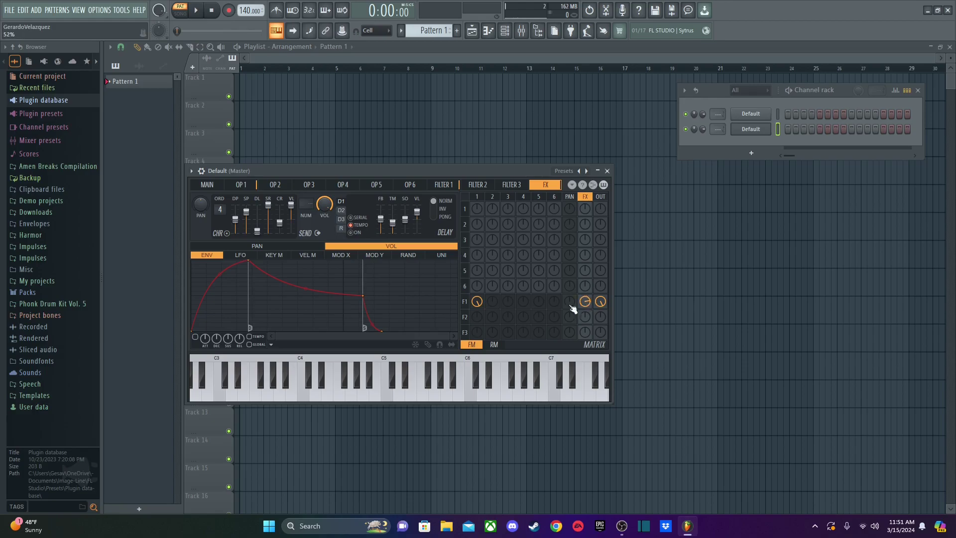
key("q")
key("q")
key("z")
key("c")
key("b")
key("q")
key("e")
key("t")
Step: Set the chorus order to 0, show the reverb settings, and audition the pluck on high and low notes
left_click(341, 229)
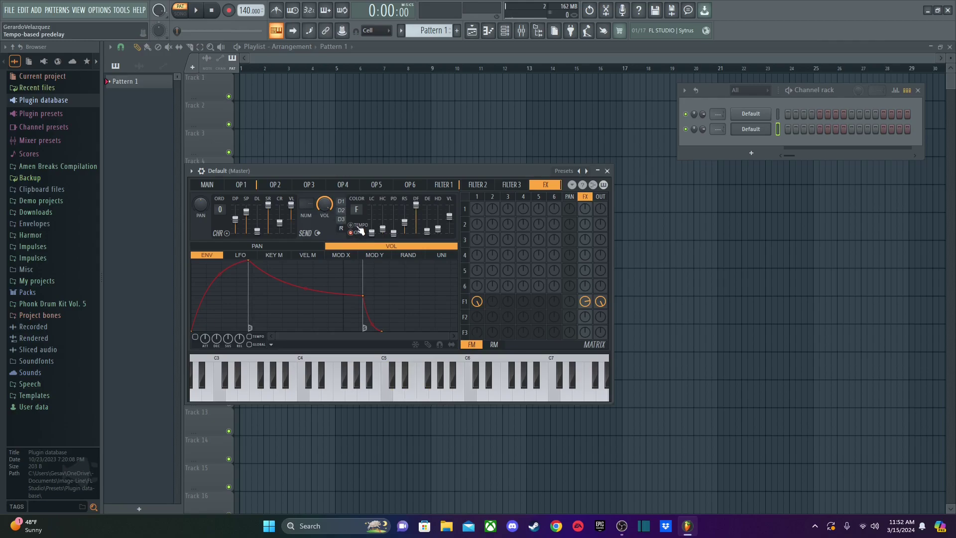
key("q")
key("e")
key("z")
key("c")
key("b")
Step: Apply the Default reverb preset to the effects
left_click(564, 171)
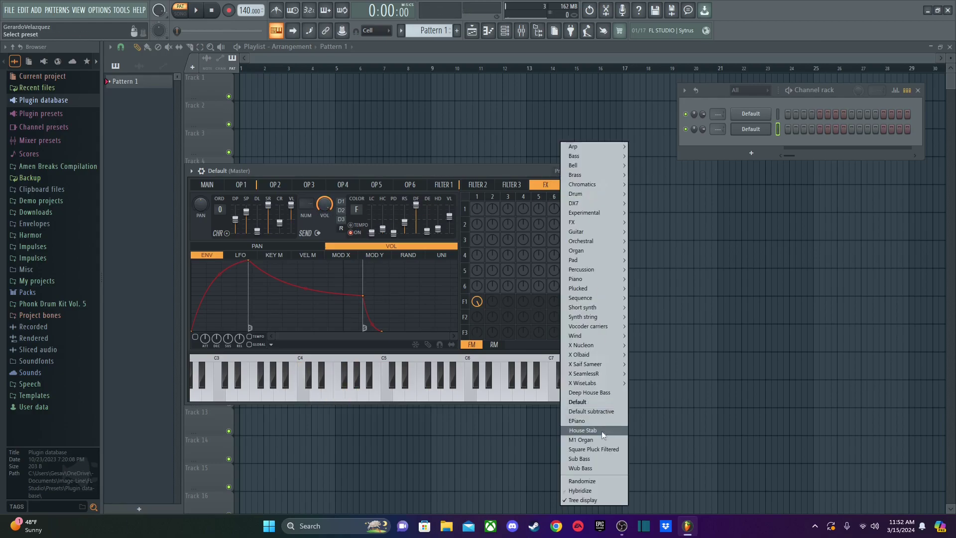
left_click(601, 430)
left_click(572, 185)
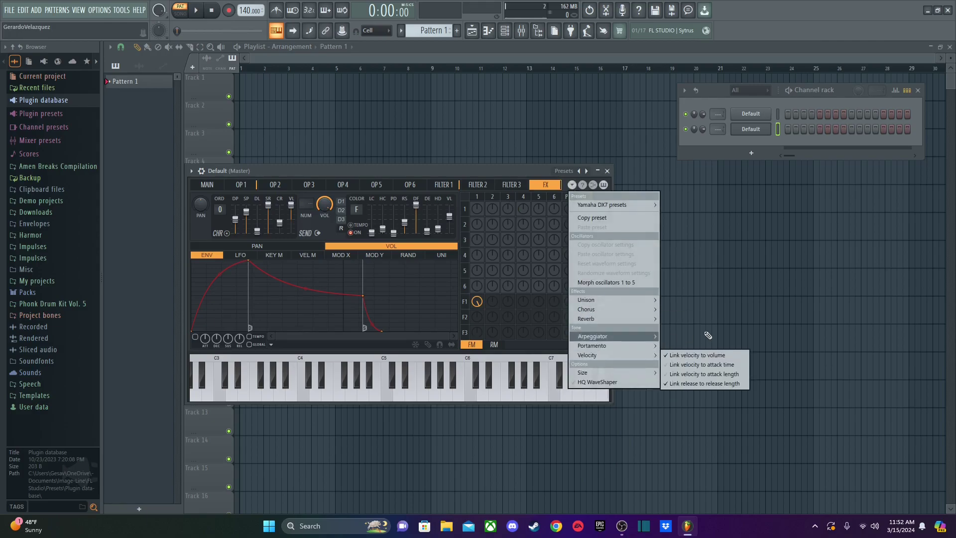
mouse_move(631, 322)
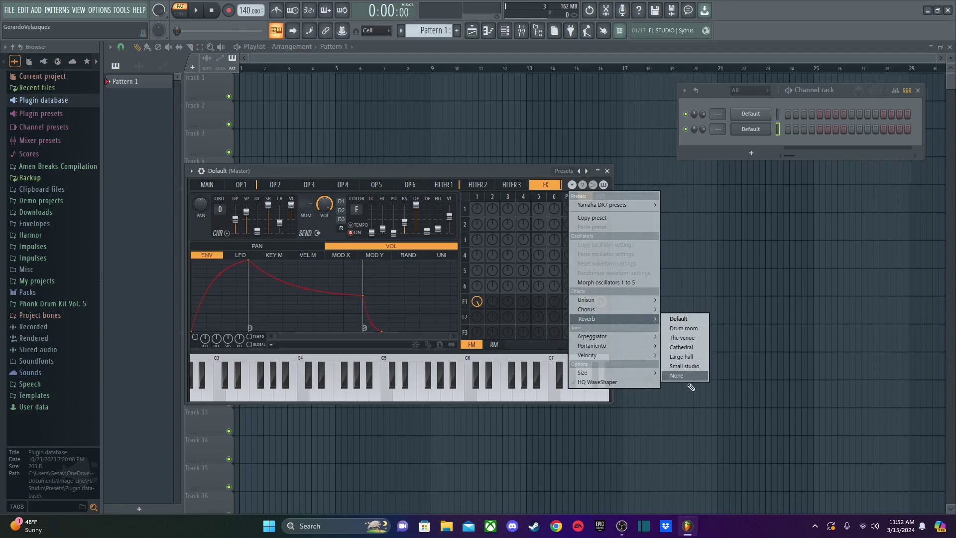
left_click(685, 319)
Step: Apply the Small studio reverb preset and audition it on several high notes
left_click(572, 185)
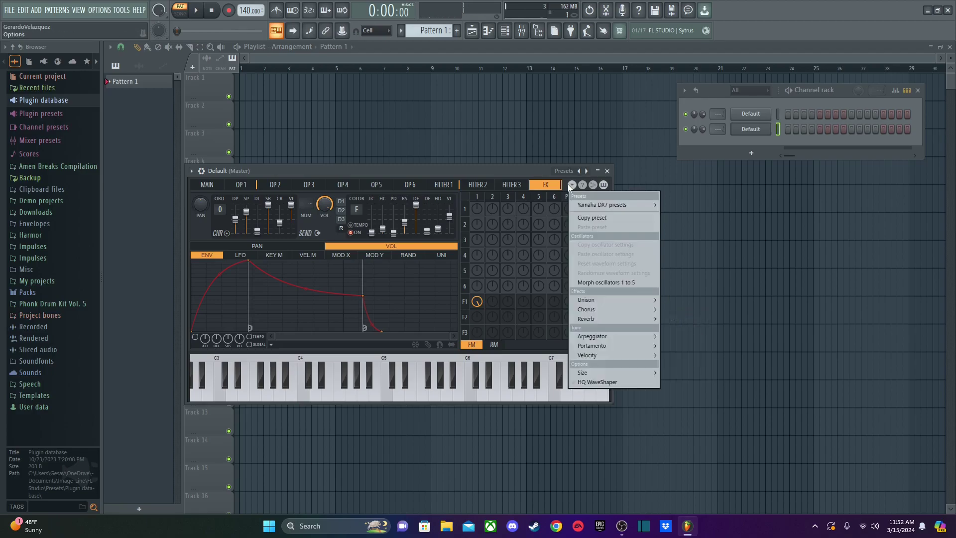
mouse_move(608, 317)
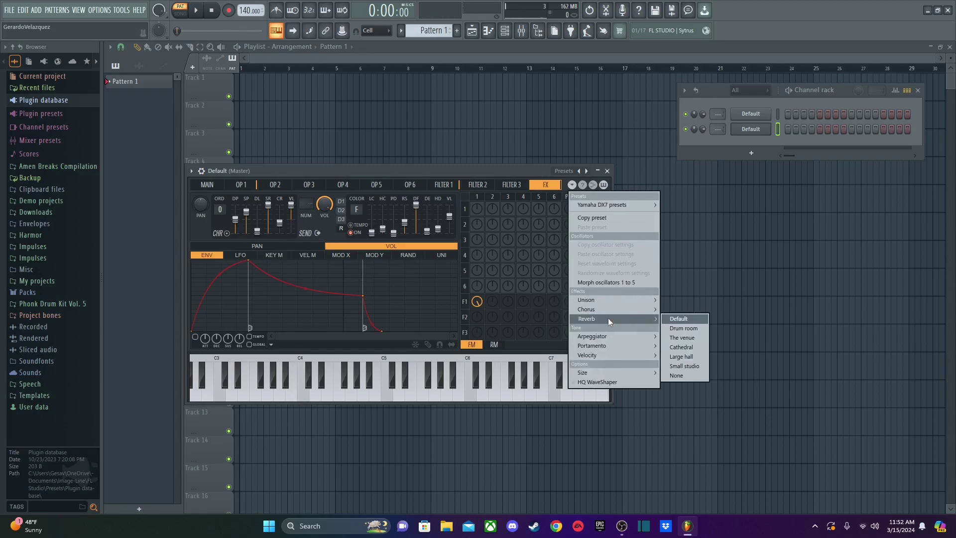
left_click(695, 364)
key("q")
key("e")
key("t")
key("q")
key("e")
key("t")
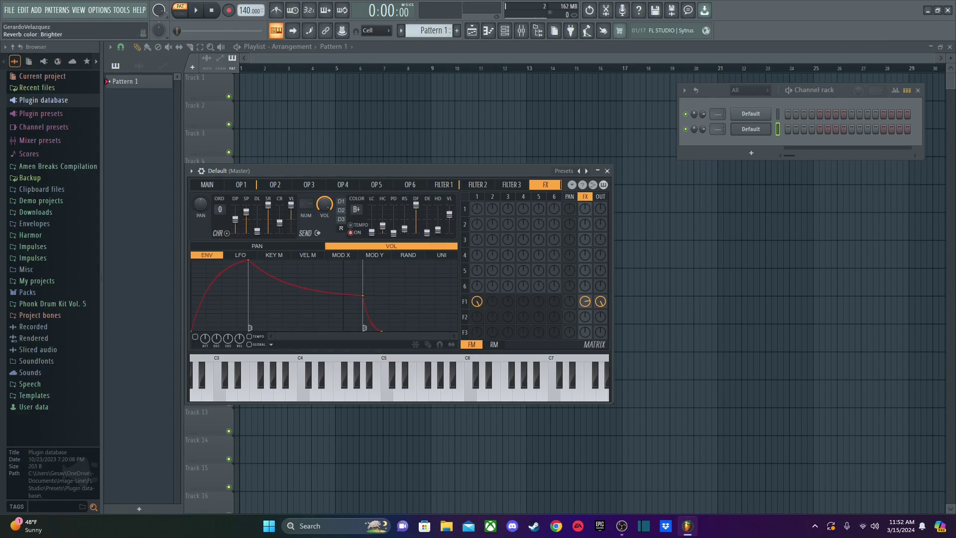
Step: Compare different reverb colors with a repeated note and set the color to Flat
left_click_drag(356, 209, 356, 201)
key("q")
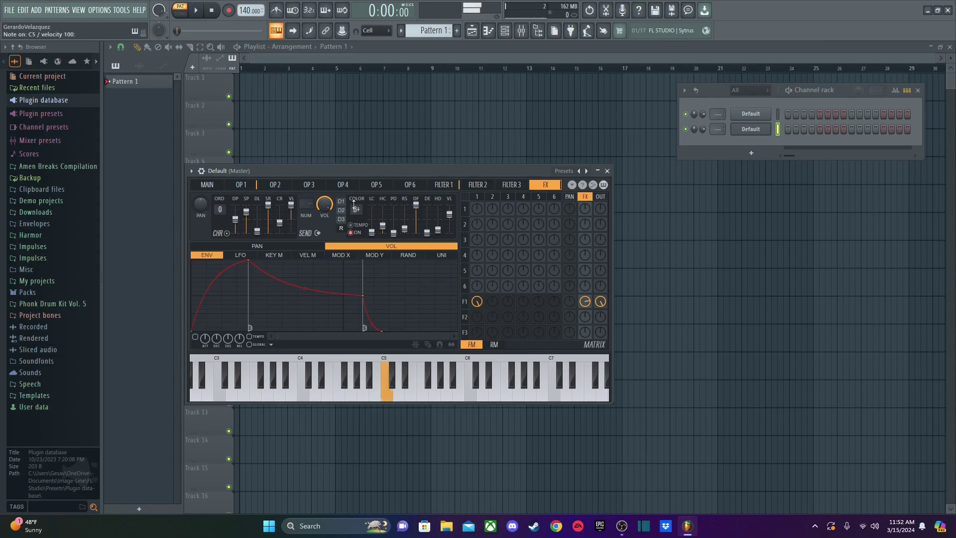
key("q")
scroll(356, 209, "down", 1)
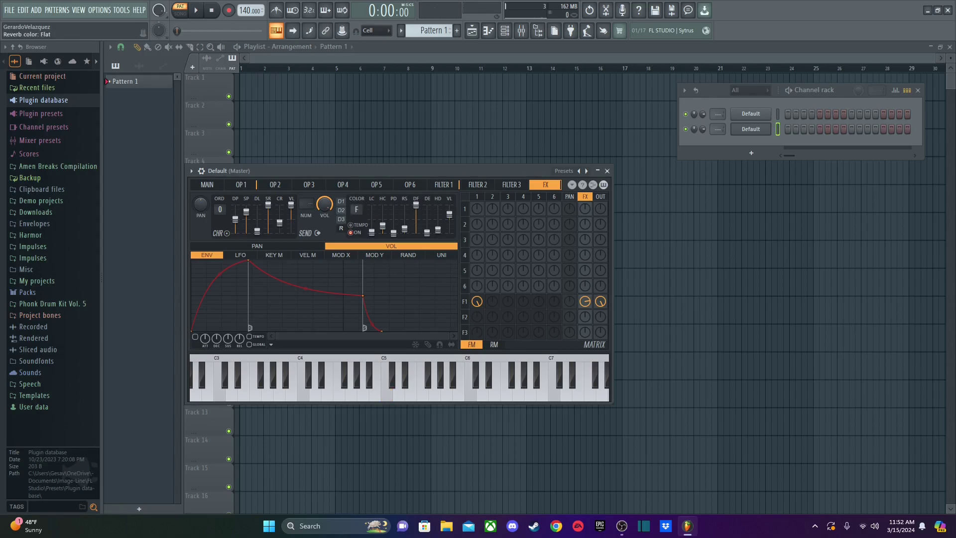
scroll(357, 204, "down", 2)
scroll(356, 204, "up", 1)
scroll(353, 196, "up", 2)
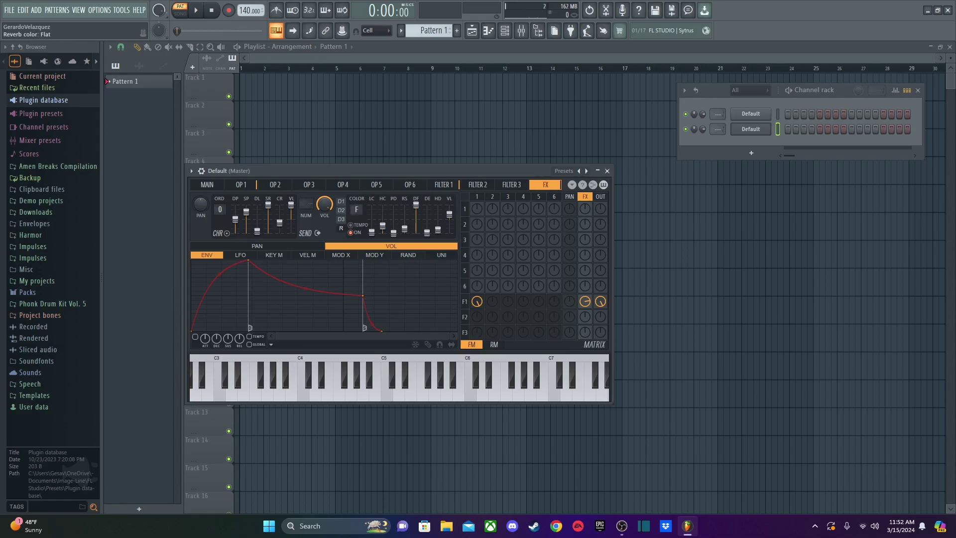
Step: Show the first delay's settings and audition the finished Sytrus pluck with melodies and chords across the keyboard
left_click(343, 202)
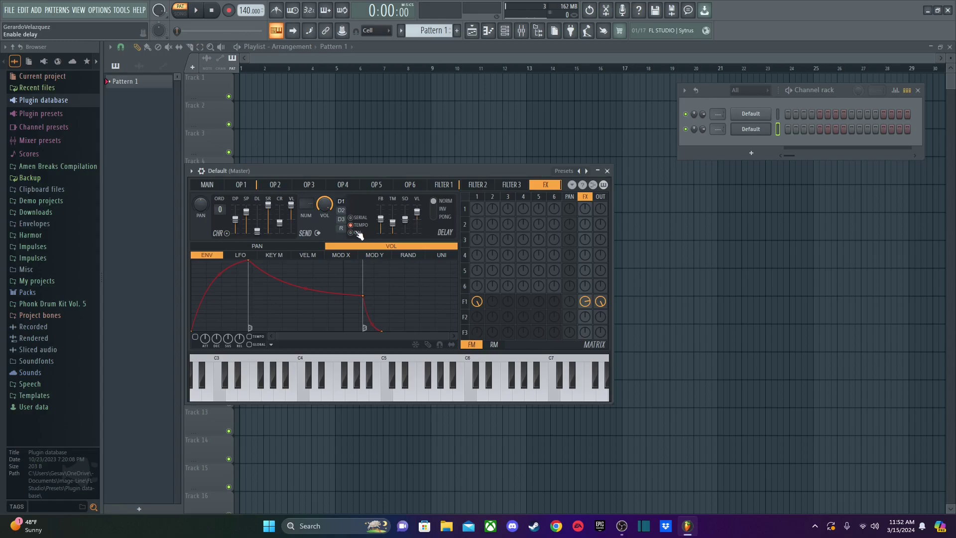
key("q")
key("z")
key("c")
key("b")
key("m")
key("w")
key("z")
key("d")
key("b")
key("j")
key("w")
key("b")
key("j")
key("n")
key("w")
key("x")
key("v")
key("n")
key("m")
key("w")
key("x")
key("v")
key("n")
key("m")
key("w")
key("x")
key("v")
key("w")
key("x")
key("n")
key("q")
key("q")
key("v")
Step: Revisit Sytrus's Operator 1 and main settings, close Sytrus, and open and reposition the first channel's Harmor window
left_click(234, 186)
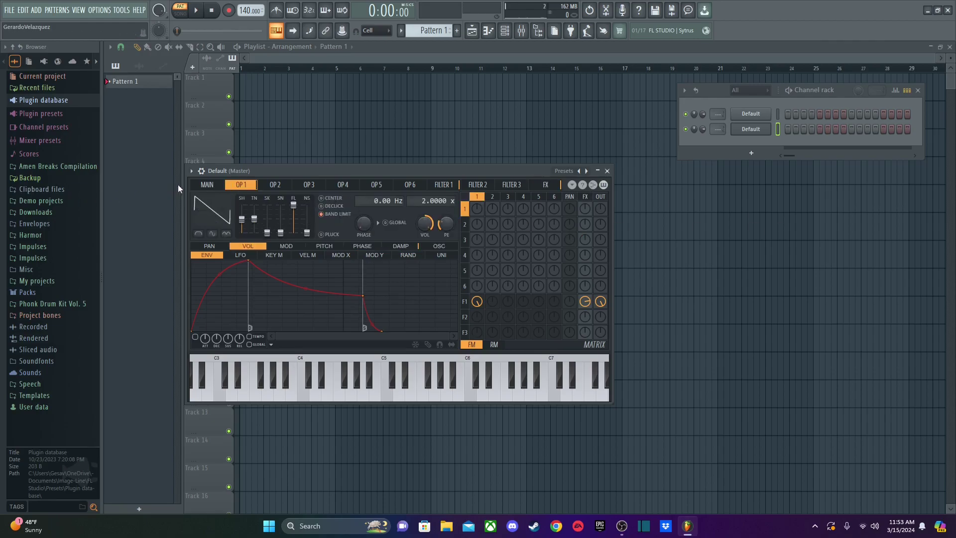
left_click(215, 186)
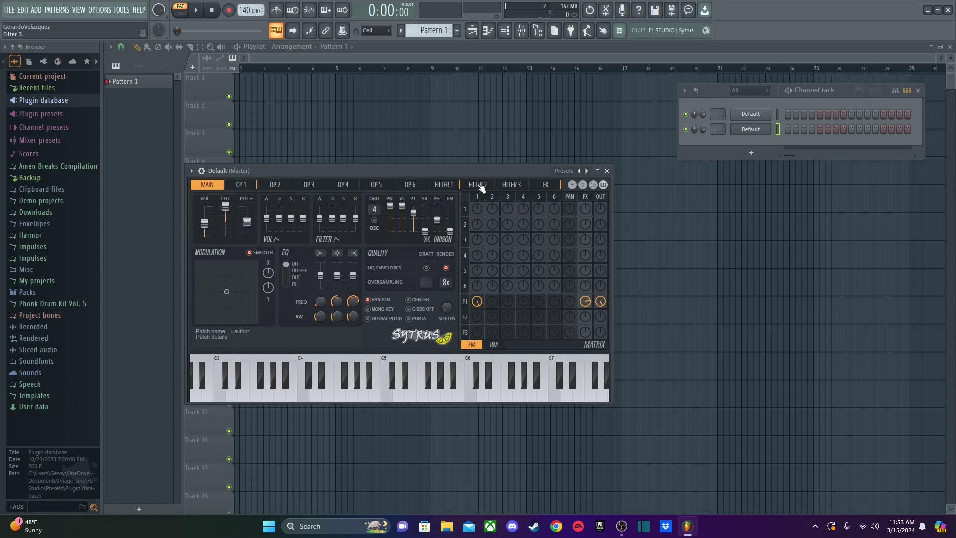
left_click(753, 130)
left_click(752, 115)
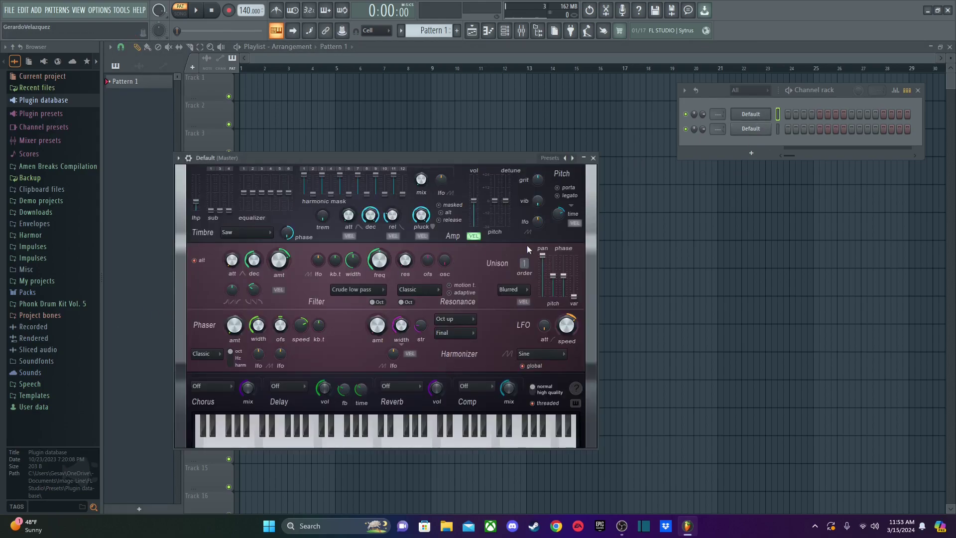
left_click_drag(421, 171, 492, 149)
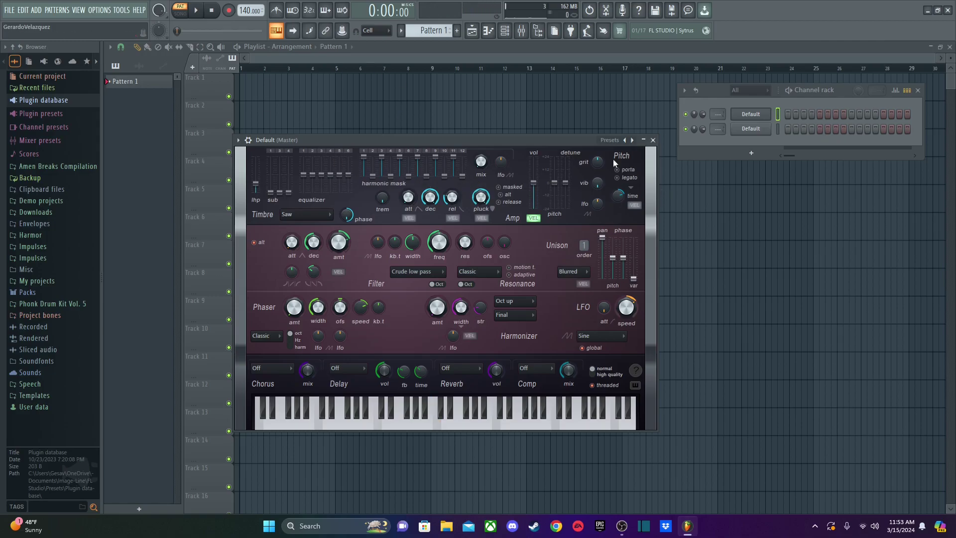
left_click(248, 140)
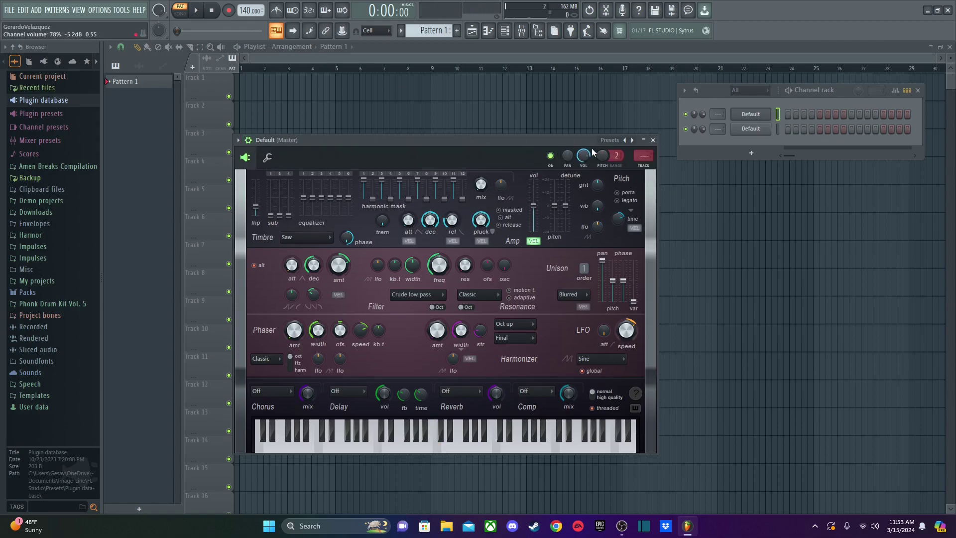
key("q")
key("q")
key("q")
key("q")
left_click_drag(588, 152, 587, 160)
key("q")
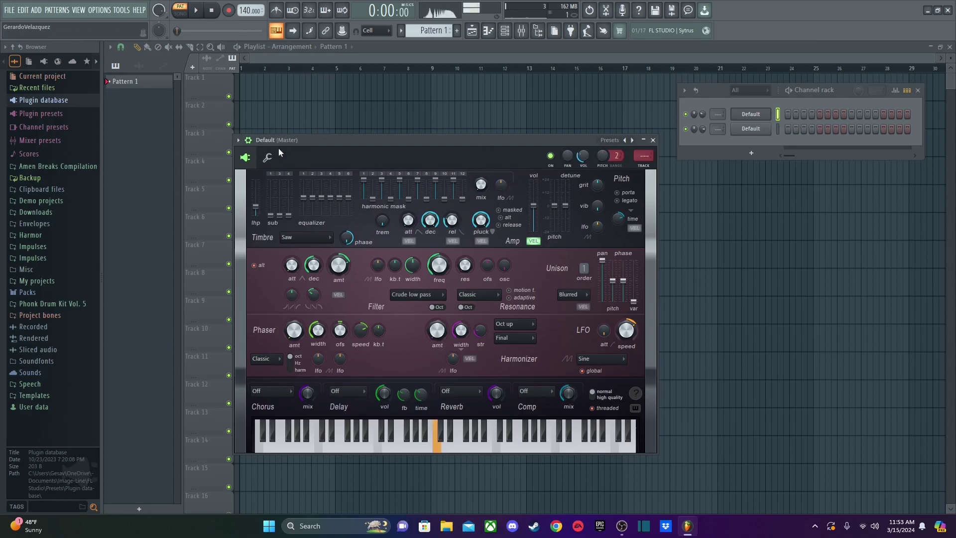
left_click(248, 140)
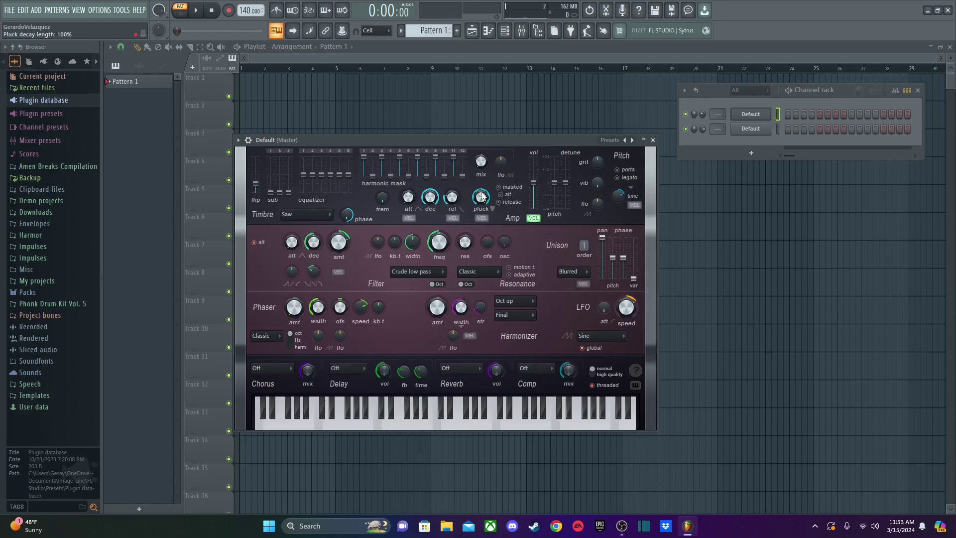
Step: Shorten Harmor's pluck decay while repeating a note
key("z")
key("z")
left_click_drag(474, 195, 473, 199)
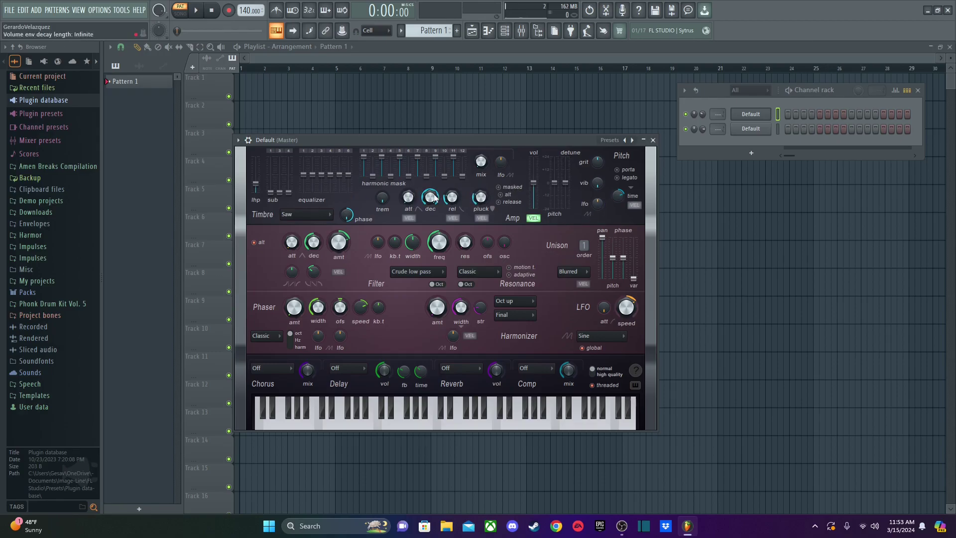
key("z")
Step: Reduce the decay of Harmor's volume envelope and audition it on a repeated note
left_click_drag(432, 194, 431, 204)
key("z")
key("z")
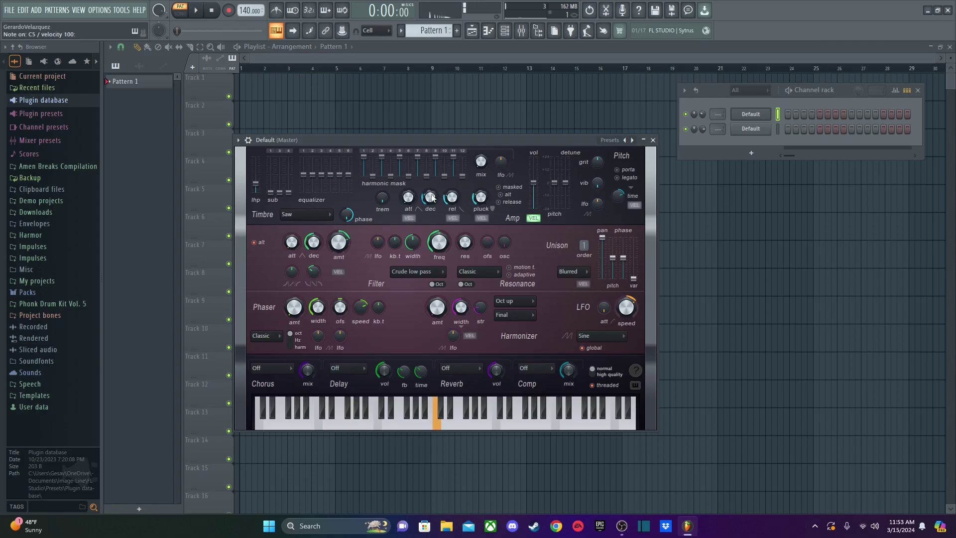
key("z")
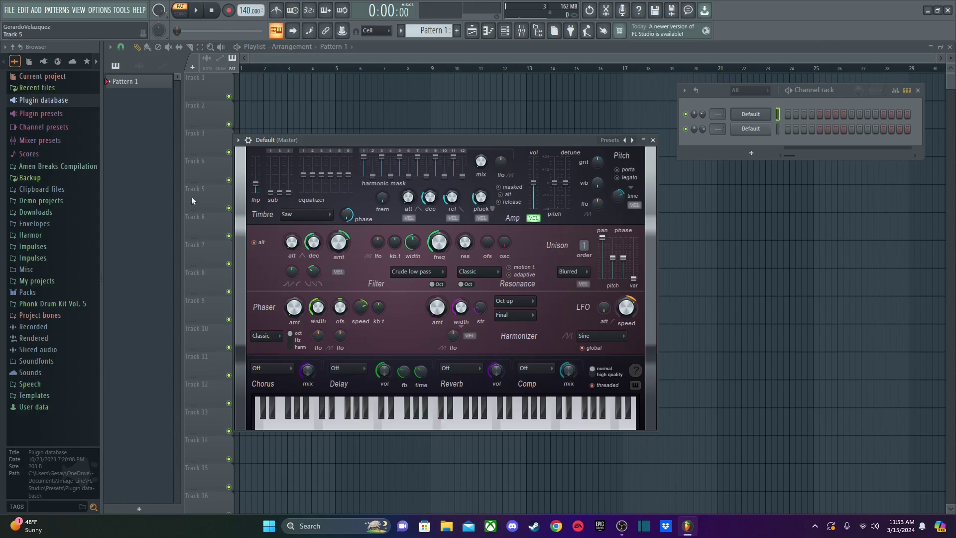
Step: Try the Dephased saw 2 timbre, set the timbre to Squaretooth, and audition each with a note
left_click(312, 215)
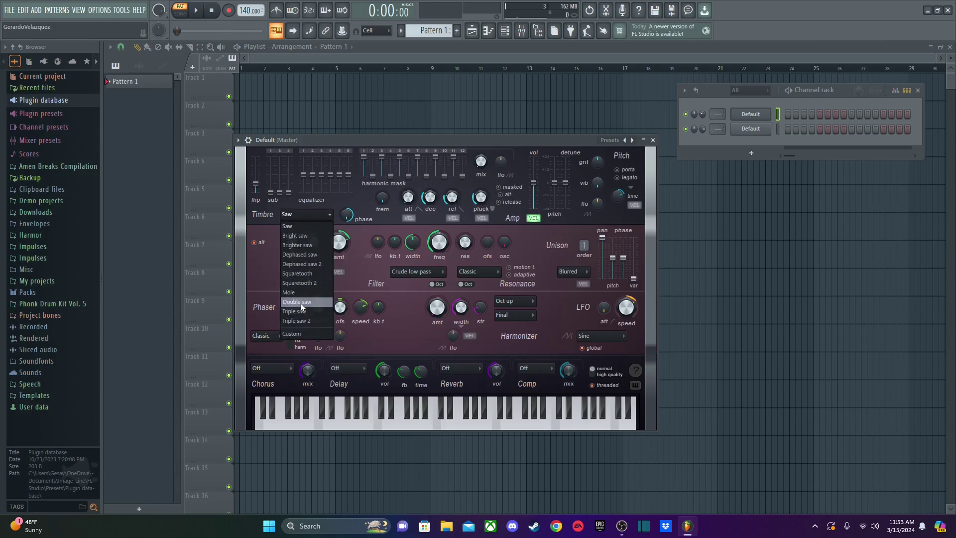
left_click(305, 263)
key("z")
left_click(304, 214)
left_click(317, 273)
key("z")
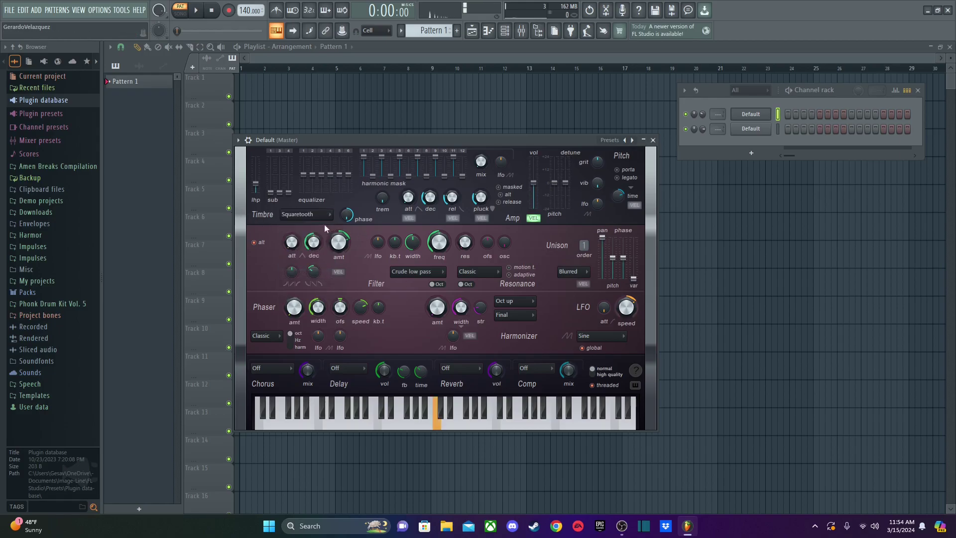
Step: Compare the Triple saw and Triple saw 2 timbres and switch back to Squaretooth
left_click(324, 215)
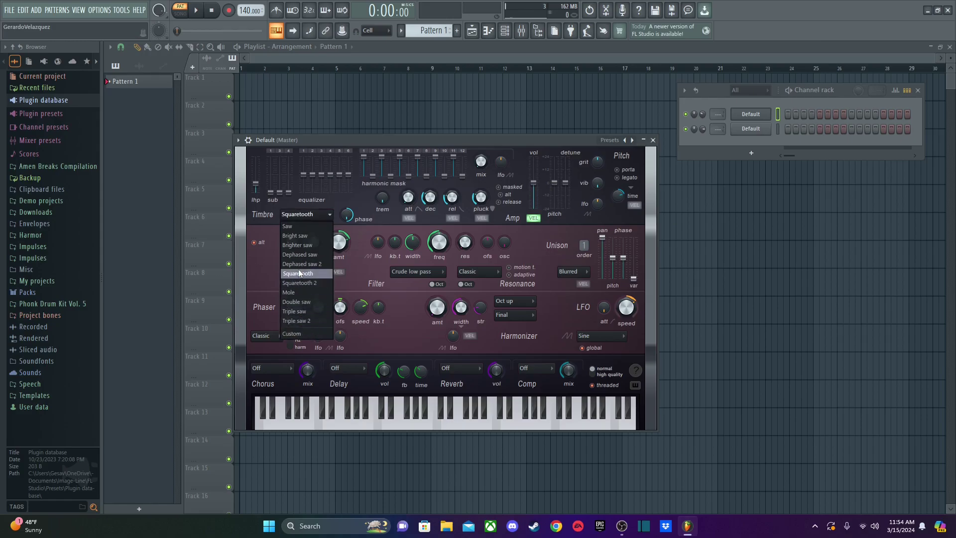
left_click(307, 311)
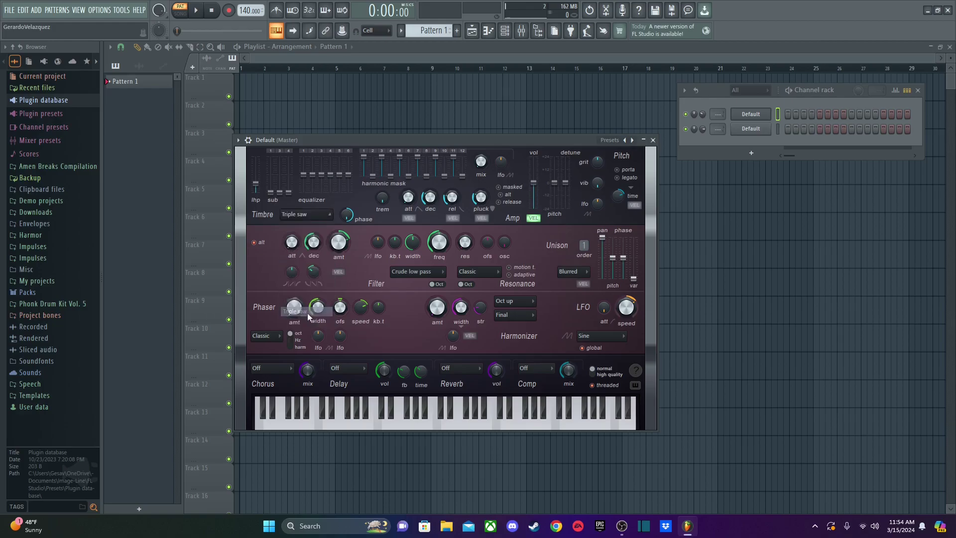
left_click(305, 215)
left_click(304, 321)
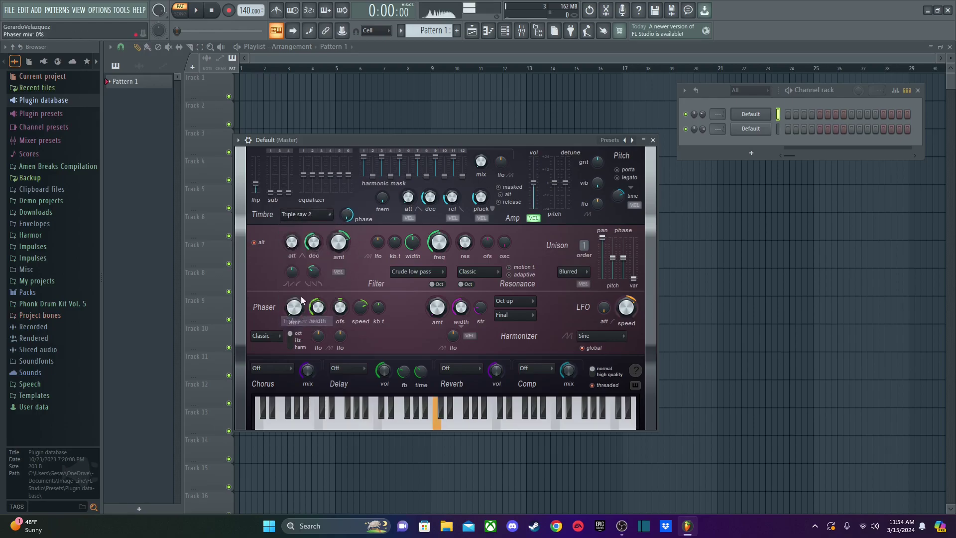
left_click(304, 214)
left_click(309, 312)
left_click(304, 214)
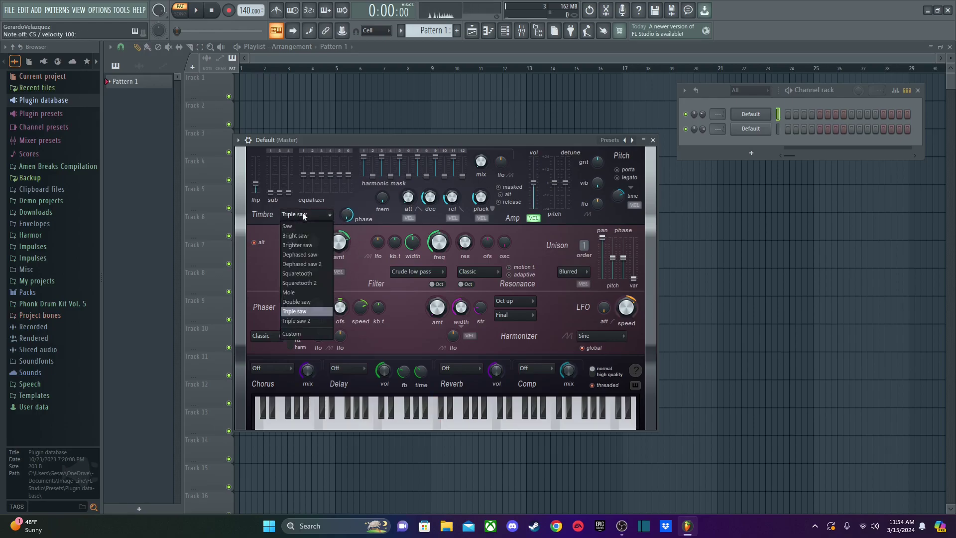
left_click(319, 275)
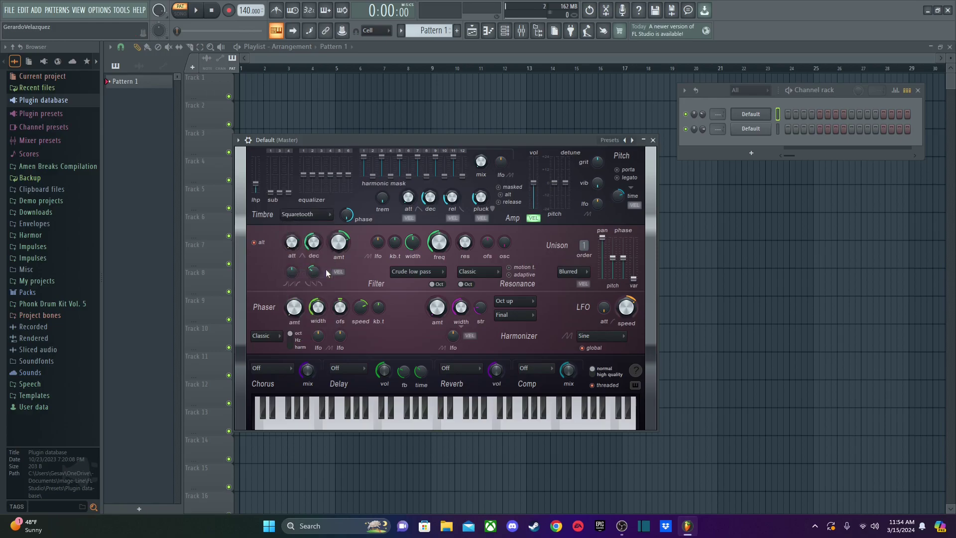
Step: Adjust Harmor's pluck and volume envelope decay and audition the Squaretooth pluck on repeated notes
left_click_drag(479, 200, 429, 194)
key("t")
key("t")
key("t")
key("q")
key("q")
key("q")
key("q")
Step: Lower Harmor's filter frequency to 40% while repeating high and low notes
mouse_move(439, 244)
left_mouse_down()
mouse_move(438, 214)
mouse_move(439, 274)
mouse_move(438, 231)
mouse_move(449, 245)
mouse_move(449, 229)
mouse_move(450, 250)
left_mouse_up()
key("z")
key("q")
key("q")
key("q")
key("q")
key("z")
key("z")
key("z")
key("z")
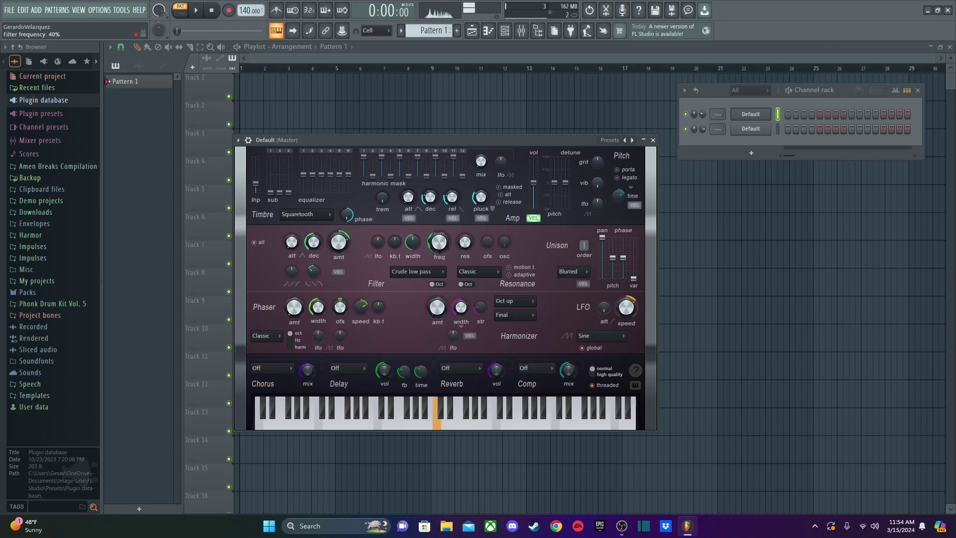
Step: Set Harmor's filter type to Classic low pass, audition it on several notes, and raise the filter frequency to about 60%
left_click(427, 272)
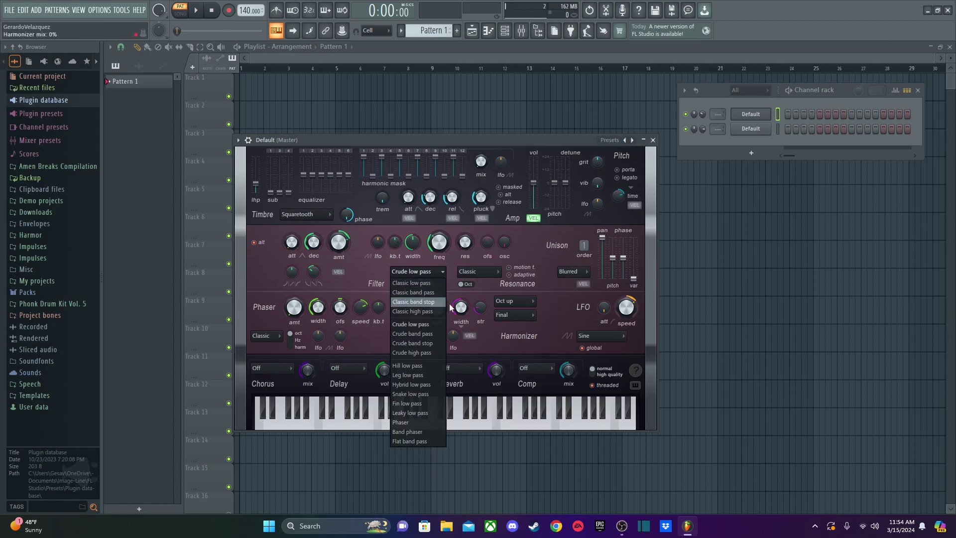
left_click(420, 283)
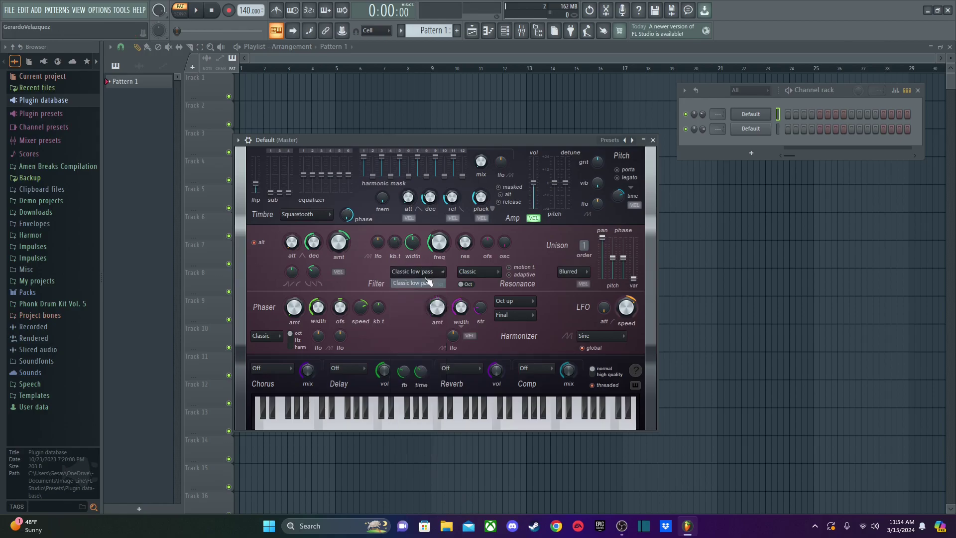
key("q")
key("e")
key("t")
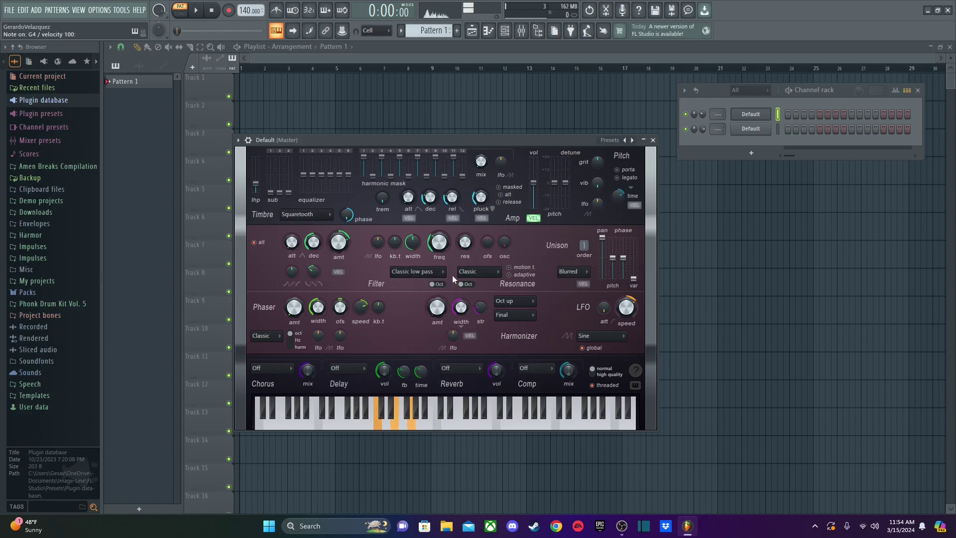
key("i")
left_click_drag(440, 248, 440, 245)
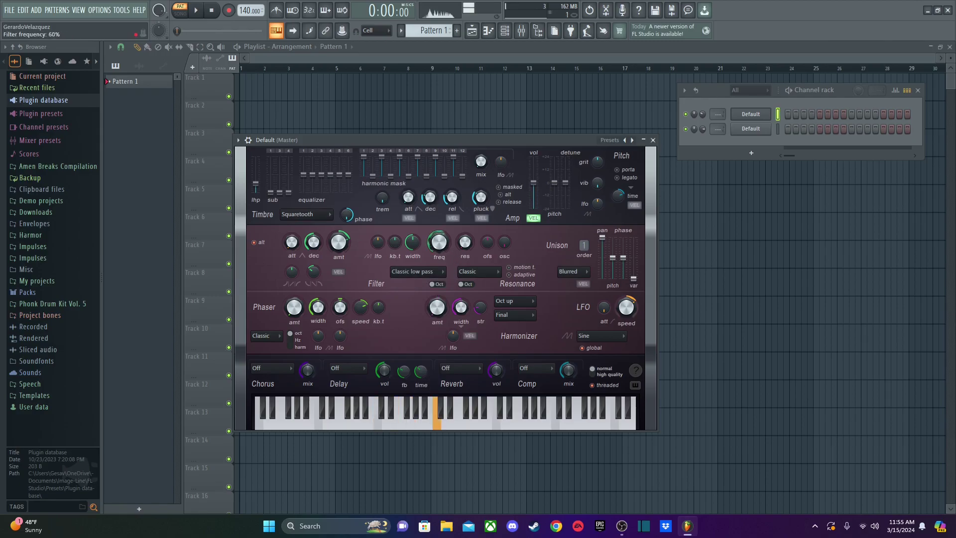
Step: Try the Leaky low pass filter type and lower the filter frequency to 27%
left_click(426, 273)
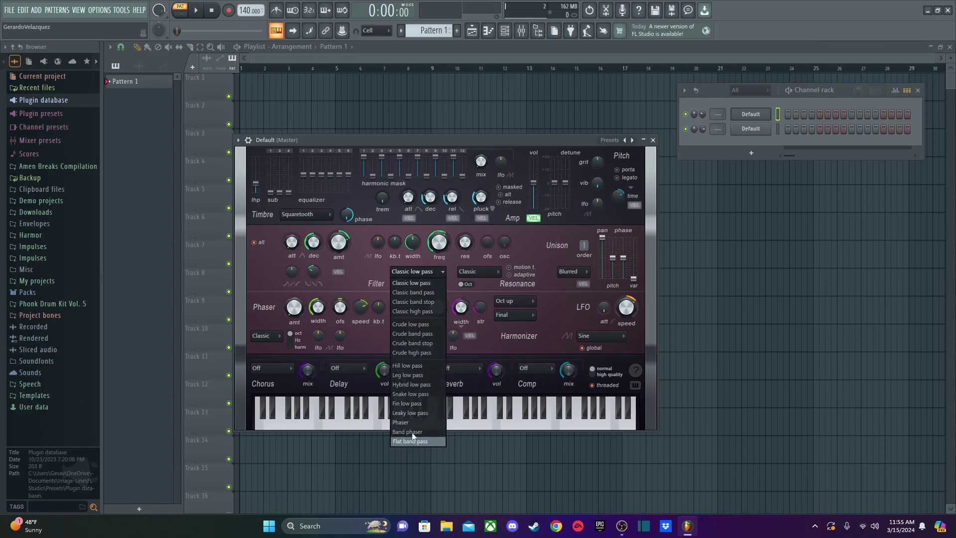
left_click(410, 413)
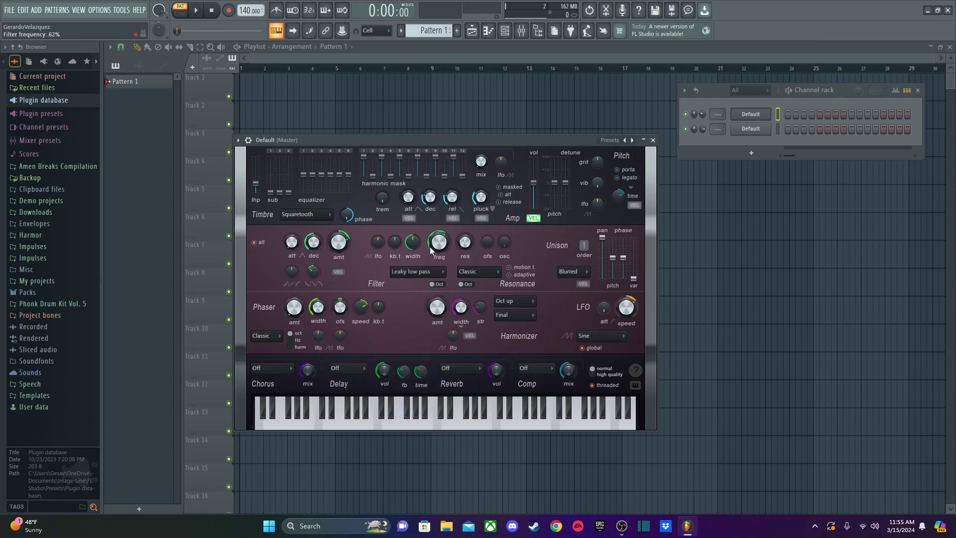
left_click_drag(432, 246, 431, 256)
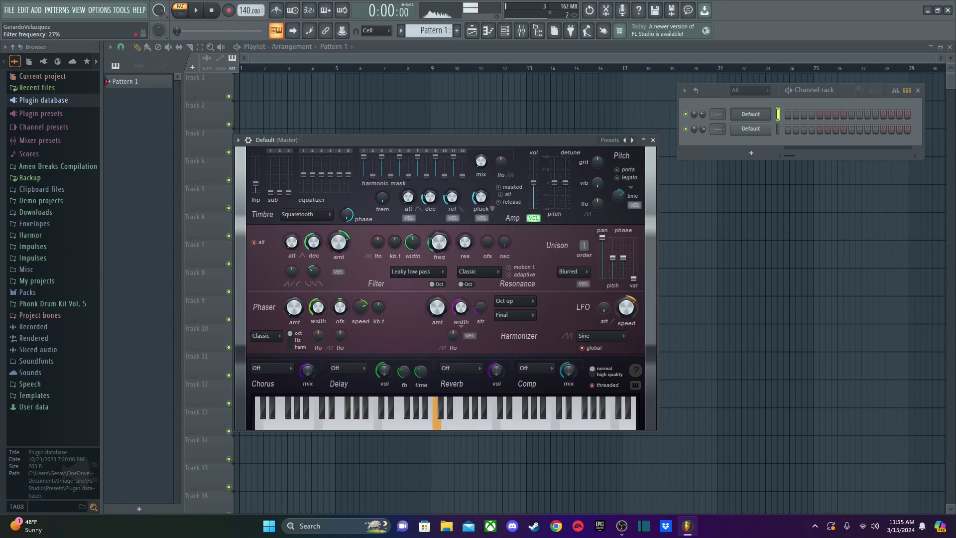
Step: Compare the Classic low pass filter on a repeated note and switch back to Leaky low pass
left_click(417, 272)
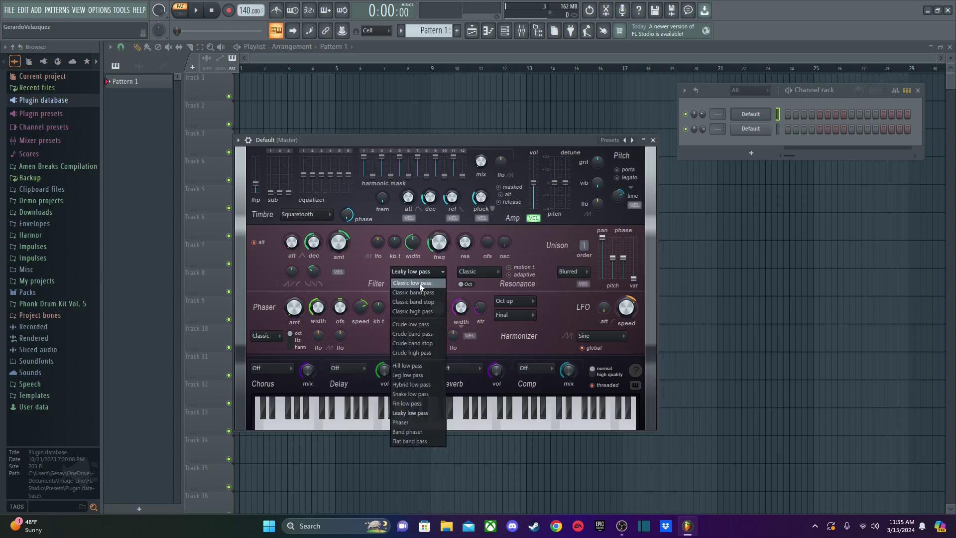
left_click(419, 283)
key("q")
key("q")
left_click(427, 273)
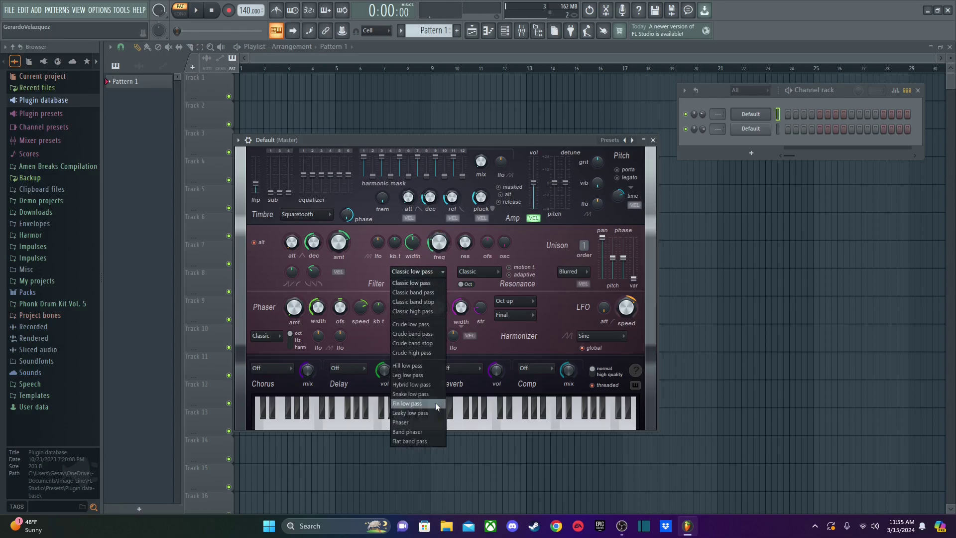
left_click(421, 413)
left_click(437, 412)
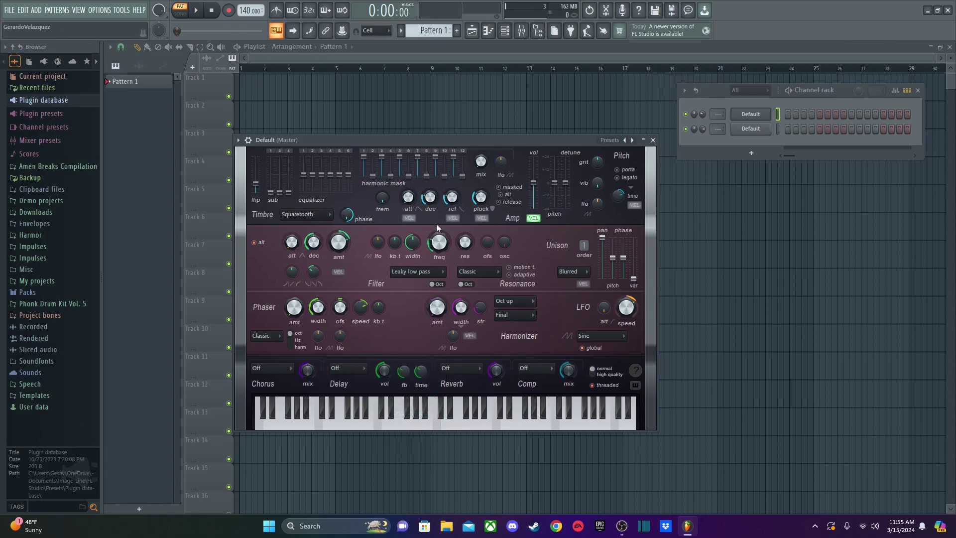
Step: Audition the Leaky low pass pluck by playing chords and runs across the low and high octaves
key("q")
key("z")
key("c")
key("b")
key("q")
key("z")
key("c")
key("b")
key("m")
key("w")
key("z")
key("c")
key("q")
key("e")
key("x")
key("v")
key("n")
key("q")
key("e")
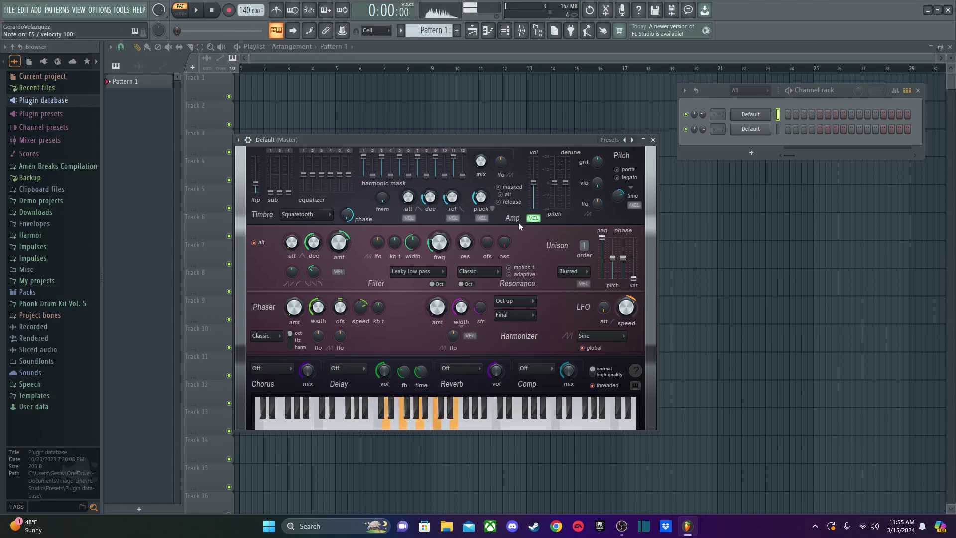
key("z")
key("d")
key("b")
key("j")
key("w")
key("z")
key("d")
key("b")
key("j")
key("w")
key("q")
key("e")
key("t")
key("u")
key("o")
key("w")
key("r")
key("y")
key("i")
key("p")
key("y")
key("e")
key("t")
key("u")
key("o")
key("r")
key("y")
key("i")
key("p")
key("t")
key("u")
key("o")
key("bracketleft")
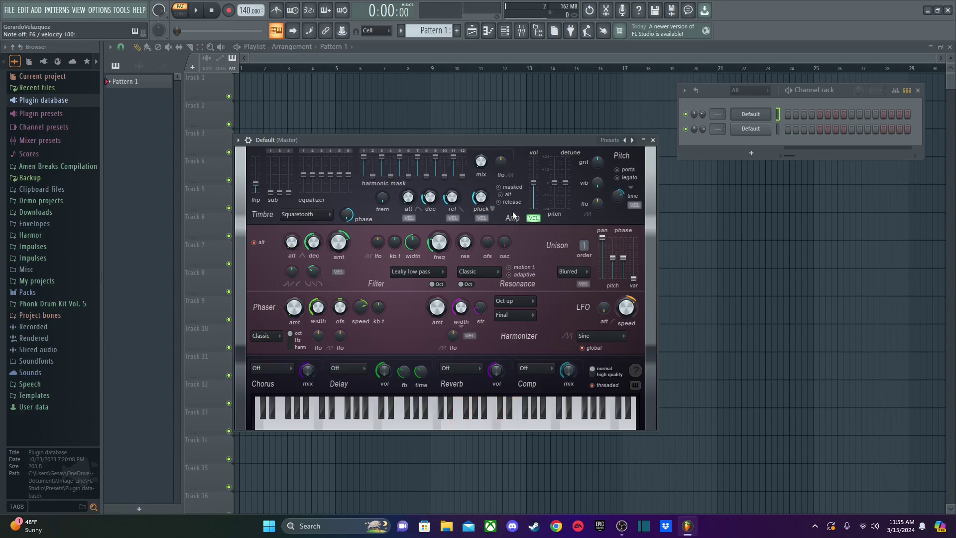
left_click(624, 528)
left_click(629, 532)
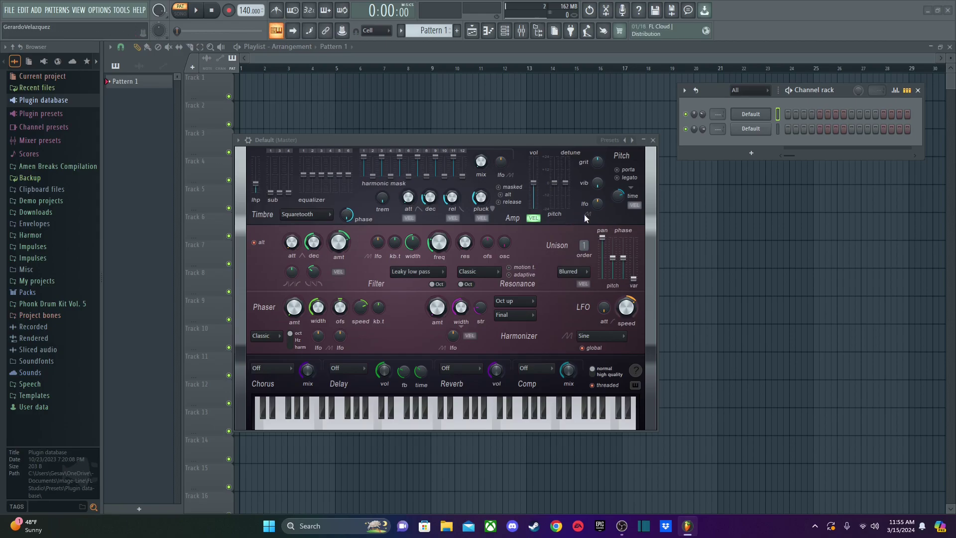
Step: Set the filter frequency to 25% and try the Classic low pass and Phaser filter types
left_click(438, 244)
key("w")
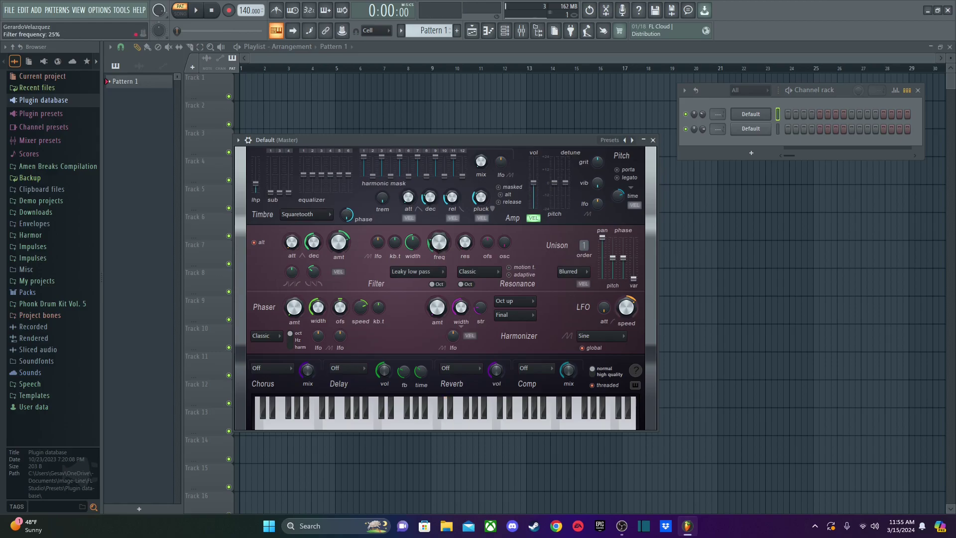
left_click(425, 271)
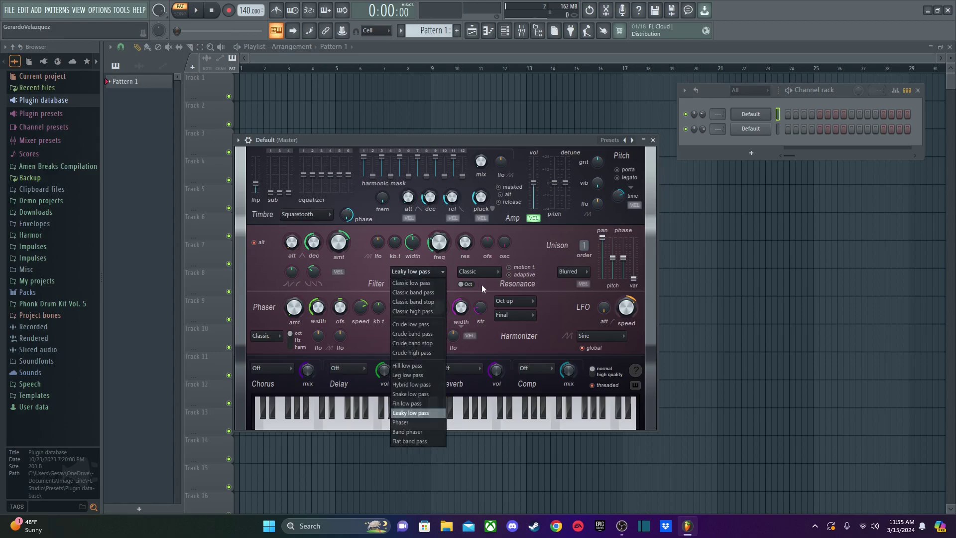
left_click(422, 286)
left_click(419, 271)
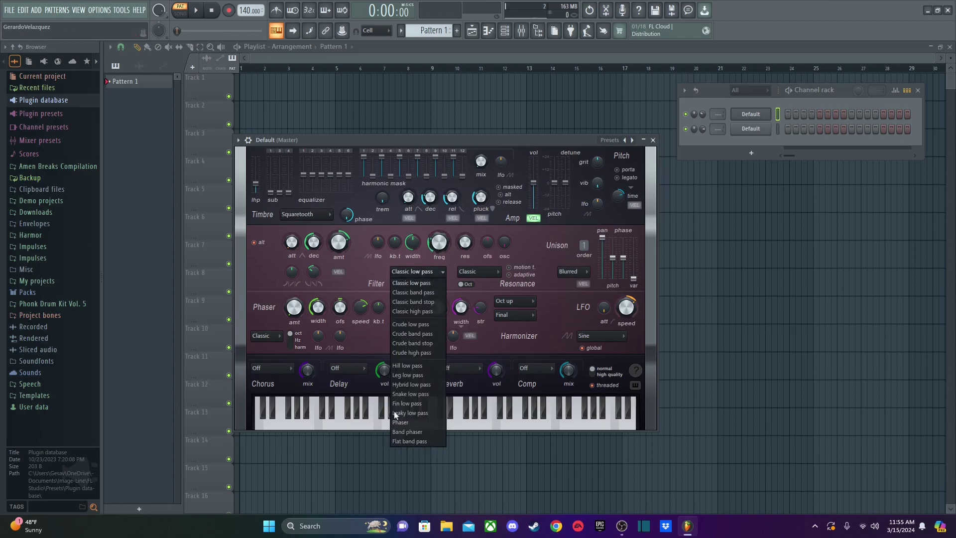
left_click(422, 423)
Step: Repeat a note through the filter, raise its frequency to 35%, and set the filter type to Classic low pass
key("w")
key("w")
key("w")
key("w")
mouse_move(440, 242)
left_mouse_down()
mouse_move(439, 224)
mouse_move(439, 237)
left_mouse_up()
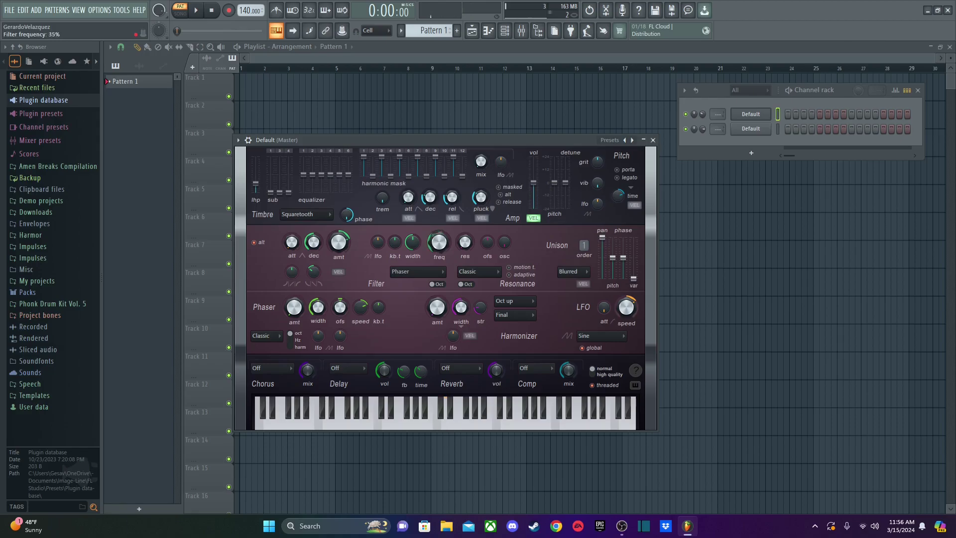
left_click(423, 271)
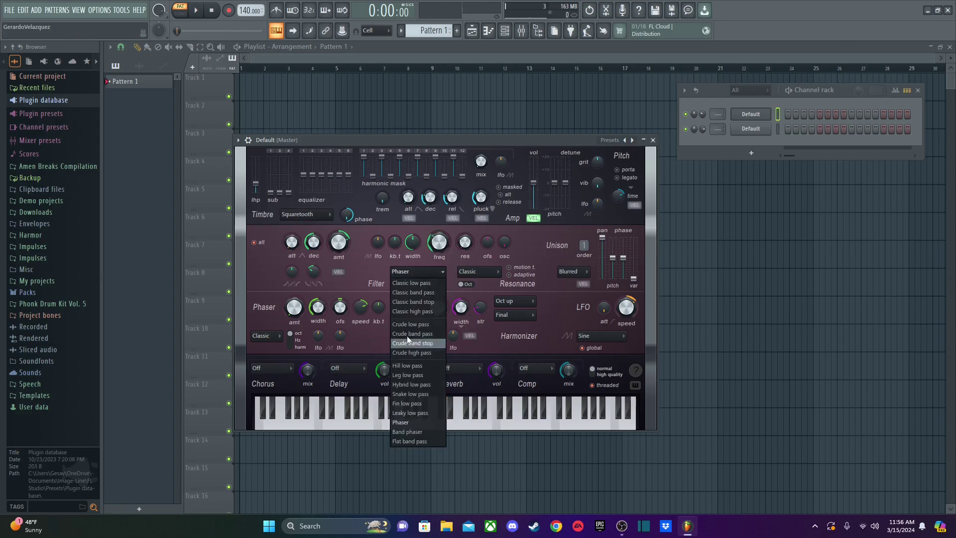
left_click(411, 286)
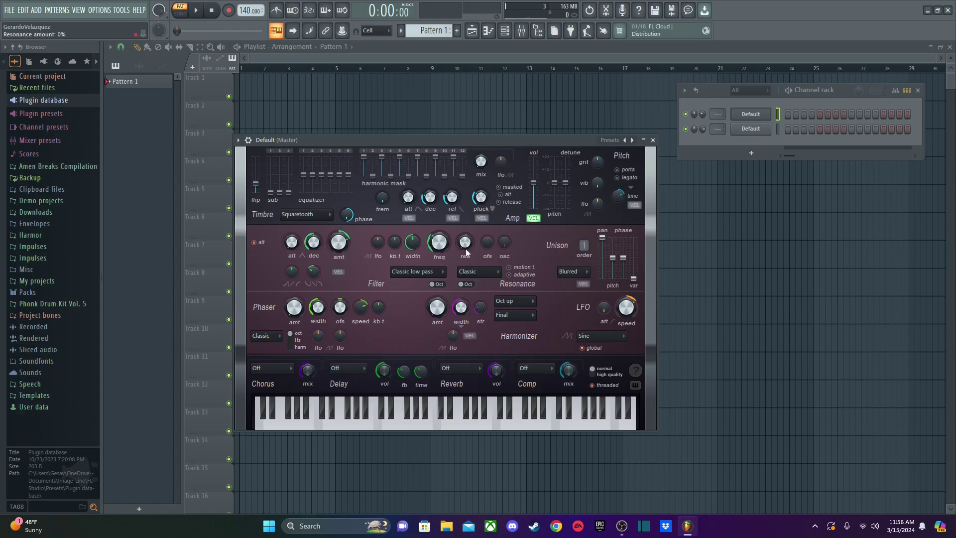
Step: Raise the filter's resonance amount to about 33% while repeating a low note
mouse_move(465, 249)
left_mouse_down()
mouse_move(465, 239)
mouse_move(465, 249)
left_mouse_up()
key("x")
key("x")
key("x")
Step: Try the Spring resonance type, return to Classic, and lower the resonance amount to 17% while repeating a note
left_click(479, 272)
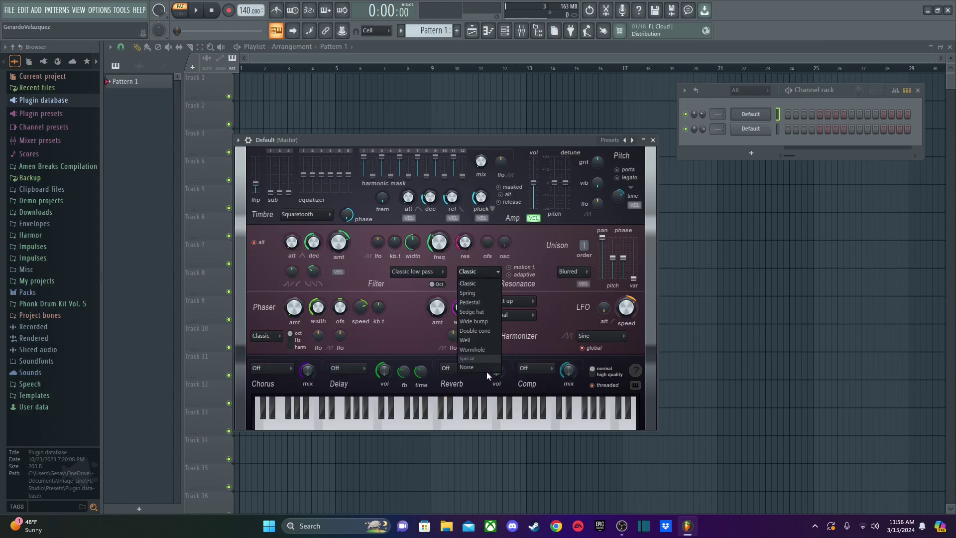
left_click(481, 291)
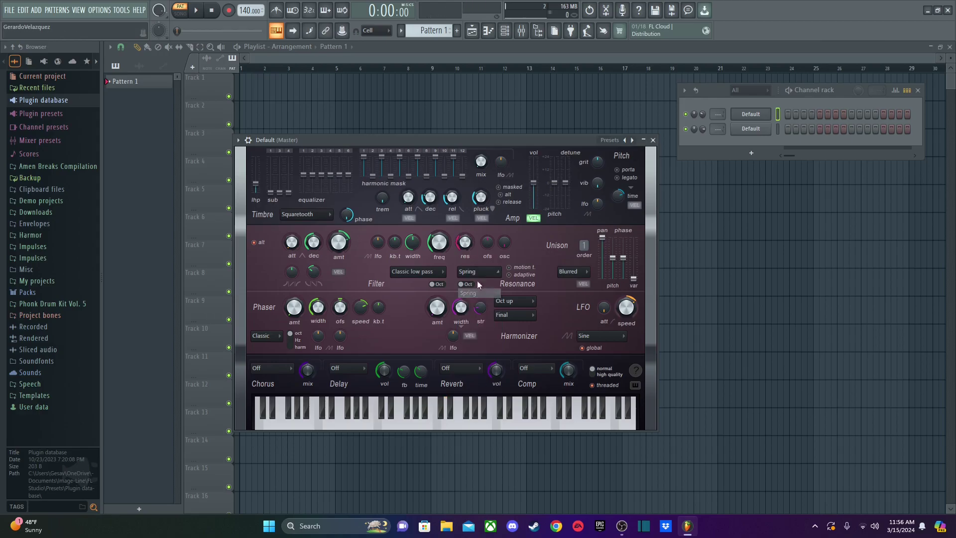
left_click(479, 272)
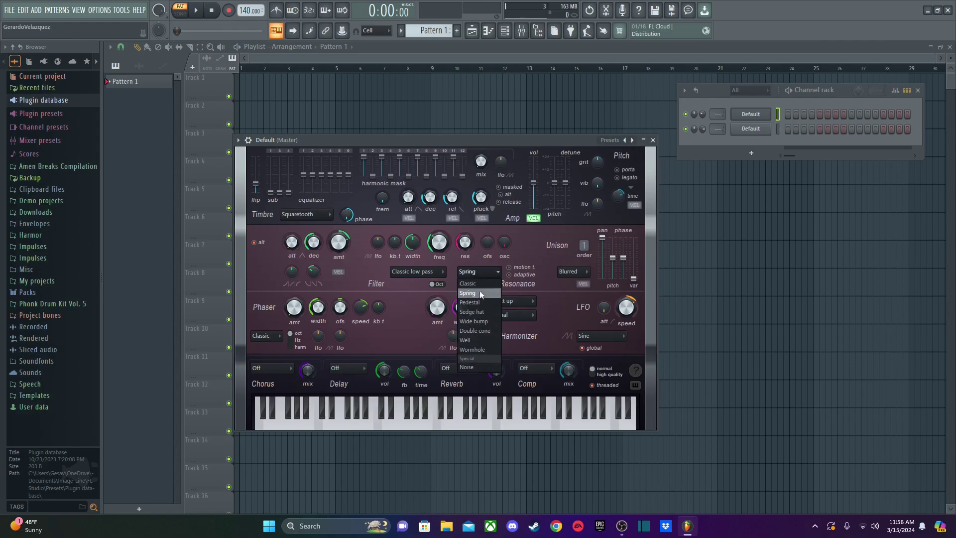
left_click(474, 274)
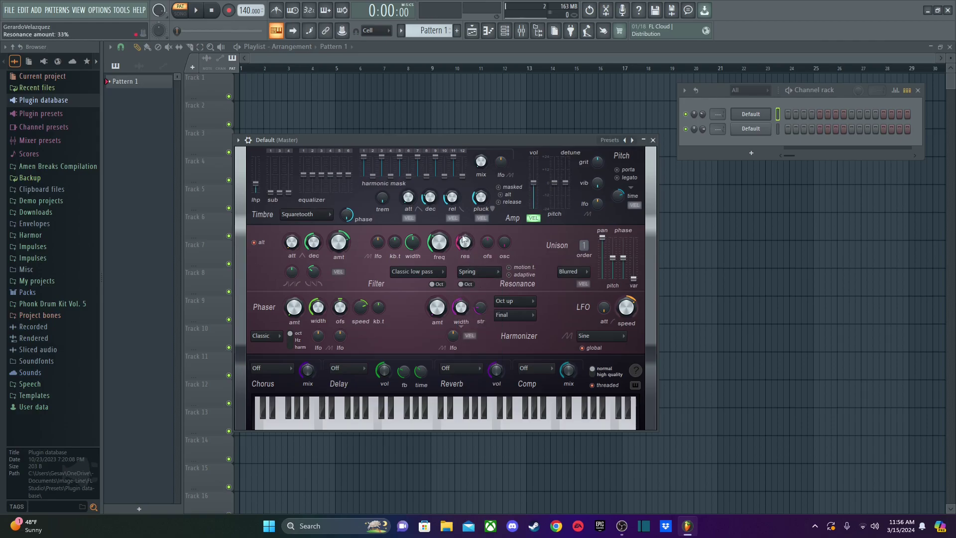
left_click(476, 272)
left_click_drag(465, 244, 465, 259)
key("q")
key("q")
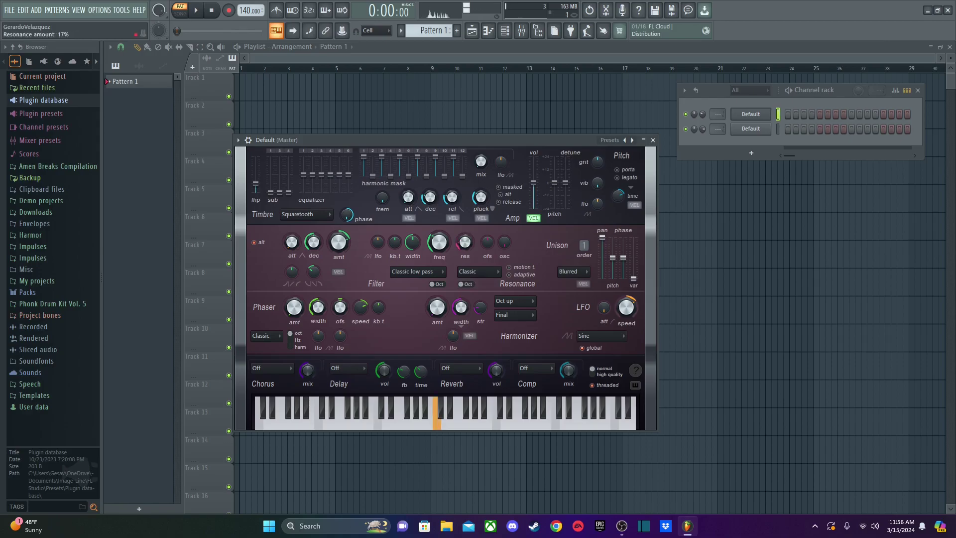
Step: Switch the resonance width unit to Hz and test a resonance amount of 60% on a repeated note
left_click(472, 284)
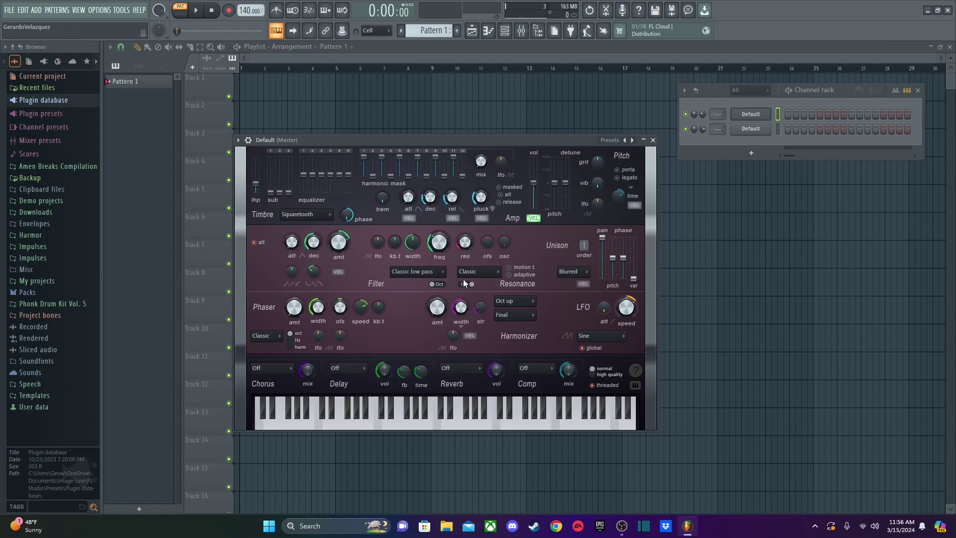
key("q")
left_click_drag(465, 245, 465, 219)
key("q")
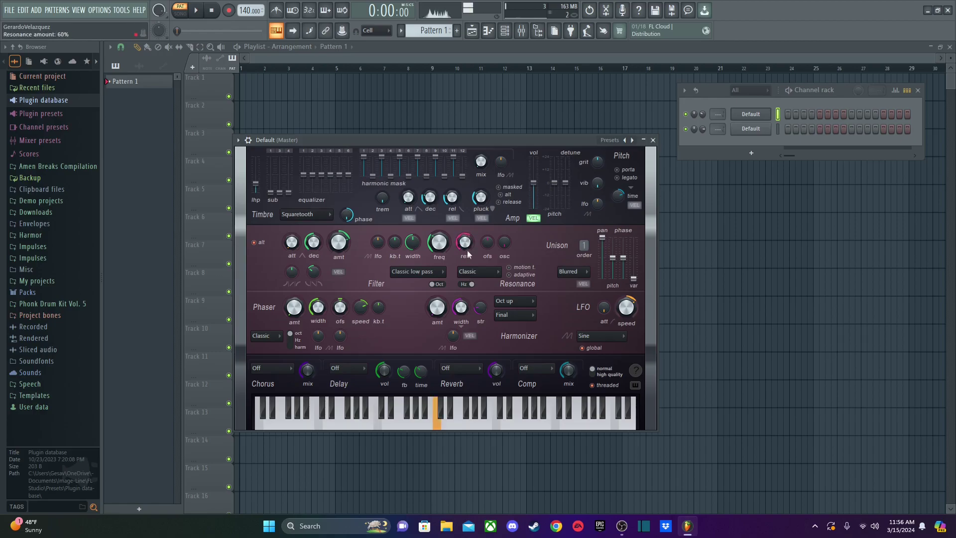
key("q")
key("q")
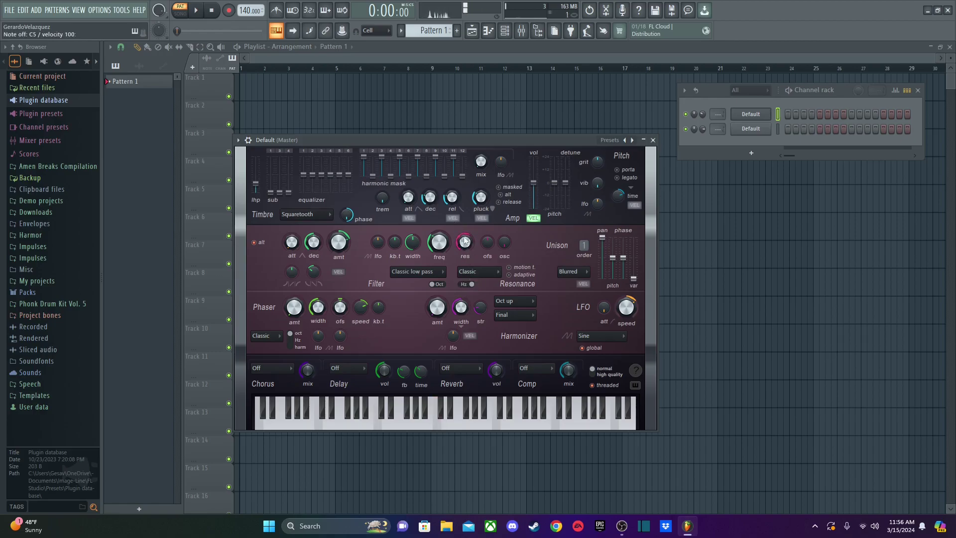
Step: Lower the resonance amount and recheck the Oct and Hz resonance units with a note, keeping Hz
left_click_drag(465, 242, 465, 268)
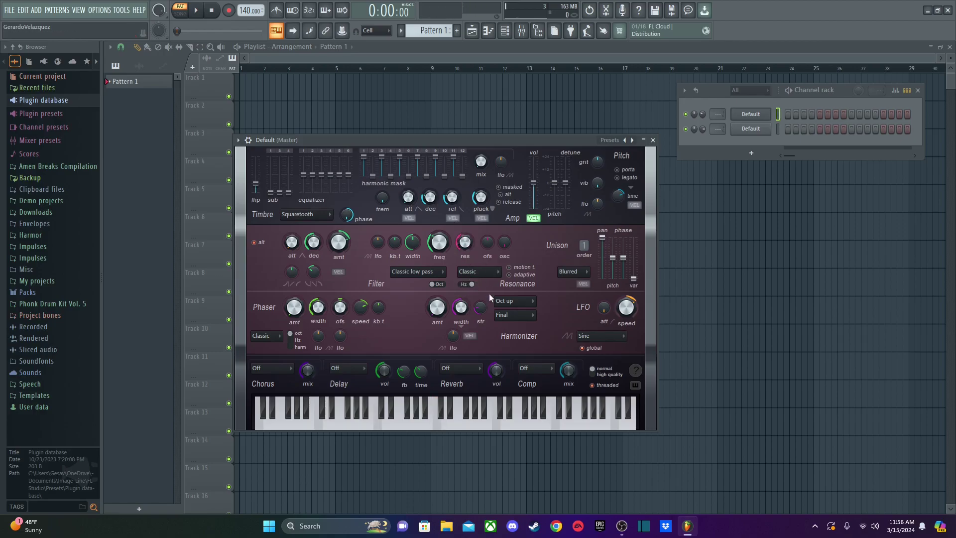
left_click(471, 284)
left_click(474, 284)
key("q")
left_click_drag(465, 242, 465, 245)
Step: Set the unison order to 4 and compare the Classic and Blurred unison types, keeping Blurred
scroll(583, 245, "up", 1)
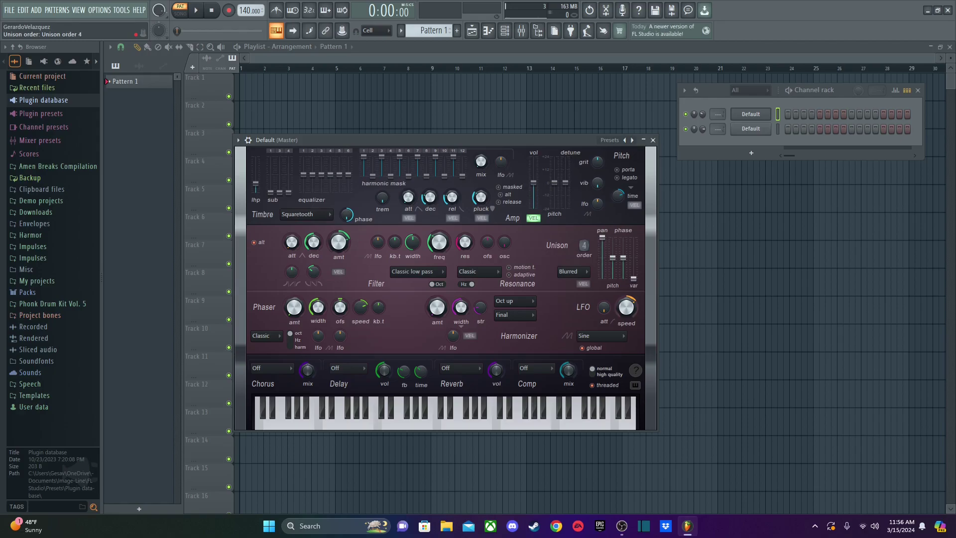
scroll(583, 245, "up", 1)
left_click(579, 271)
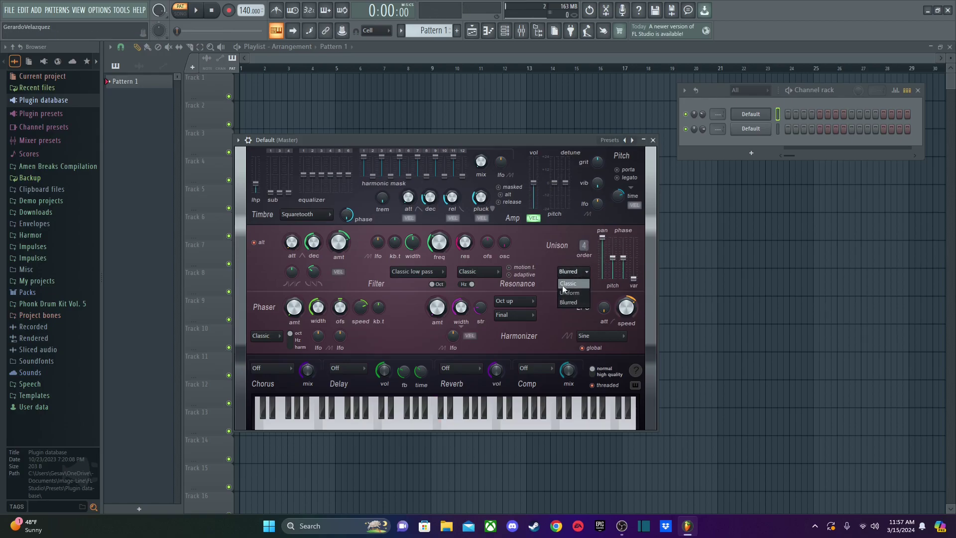
left_click(569, 283)
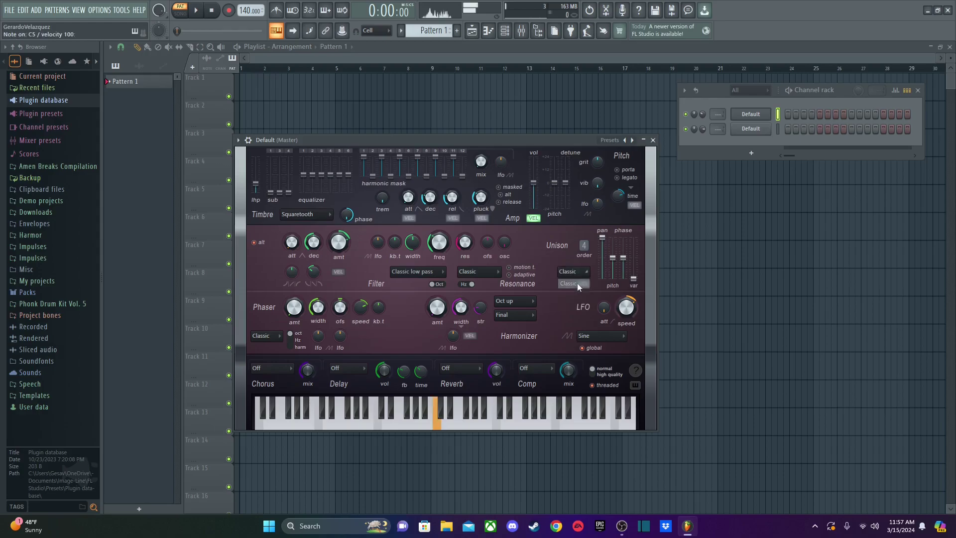
left_click(580, 274)
left_click(581, 305)
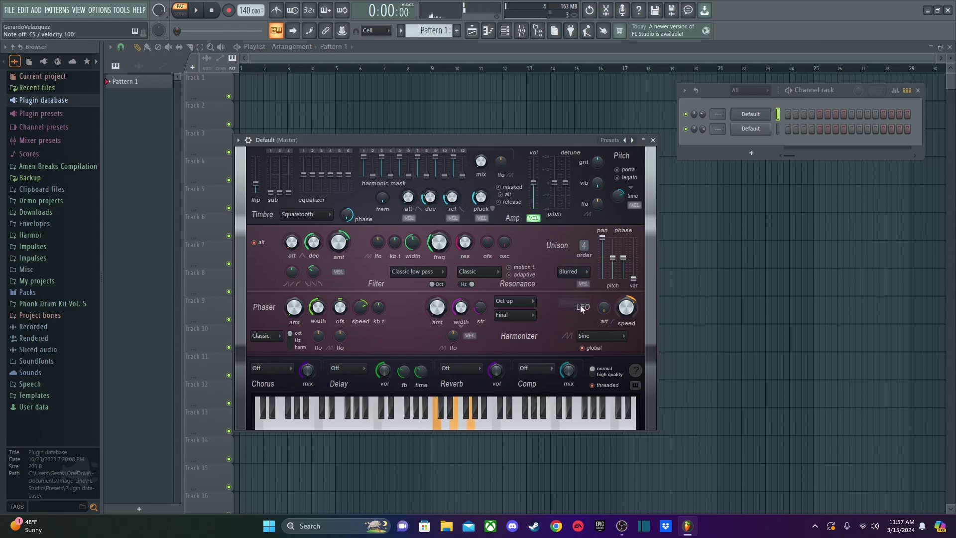
left_click(576, 273)
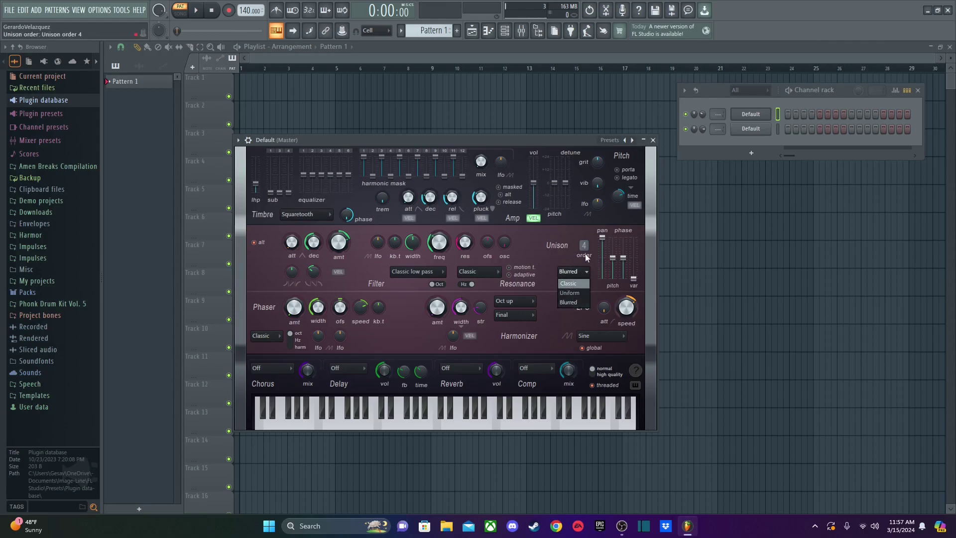
Step: Bring up the Sytrus channel and set its unison distribution to Blurred
left_click(742, 130)
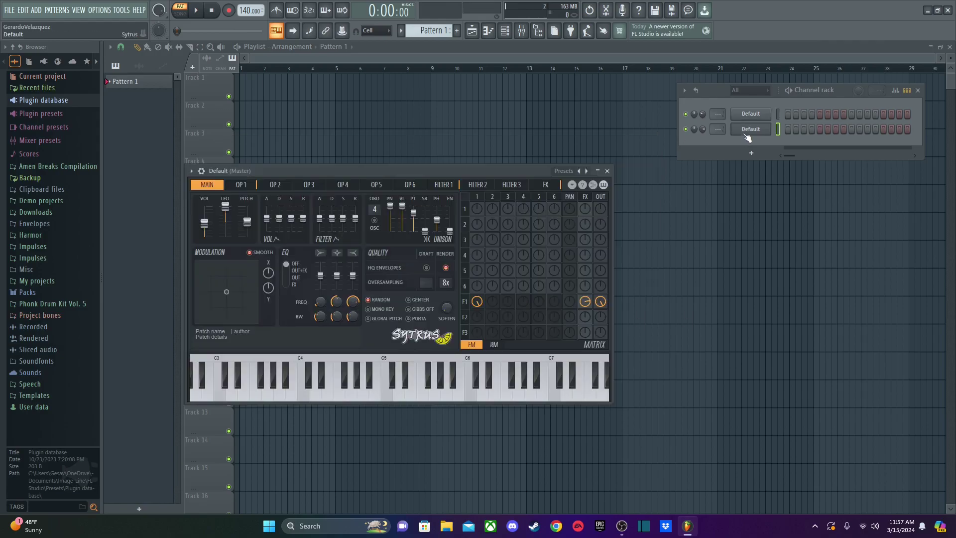
left_click(572, 186)
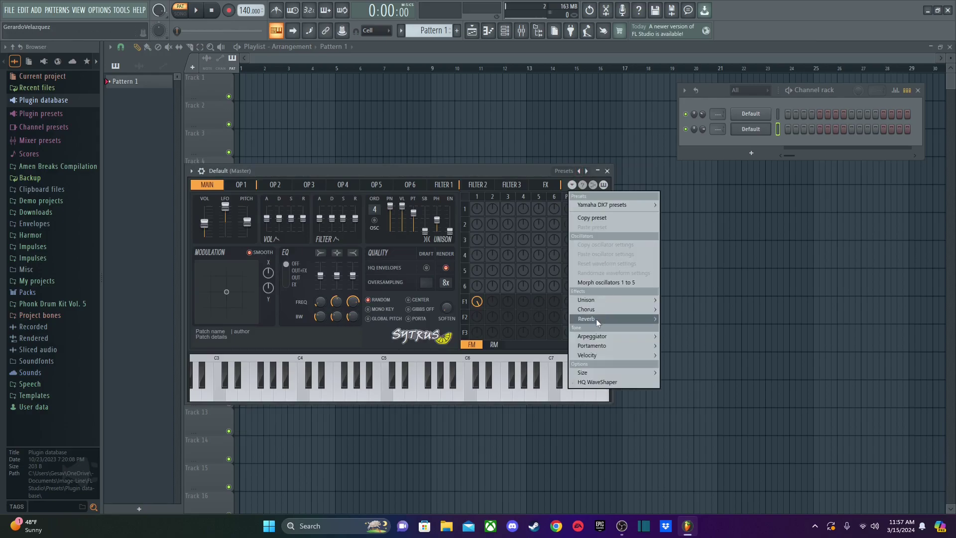
mouse_move(597, 300)
mouse_move(687, 299)
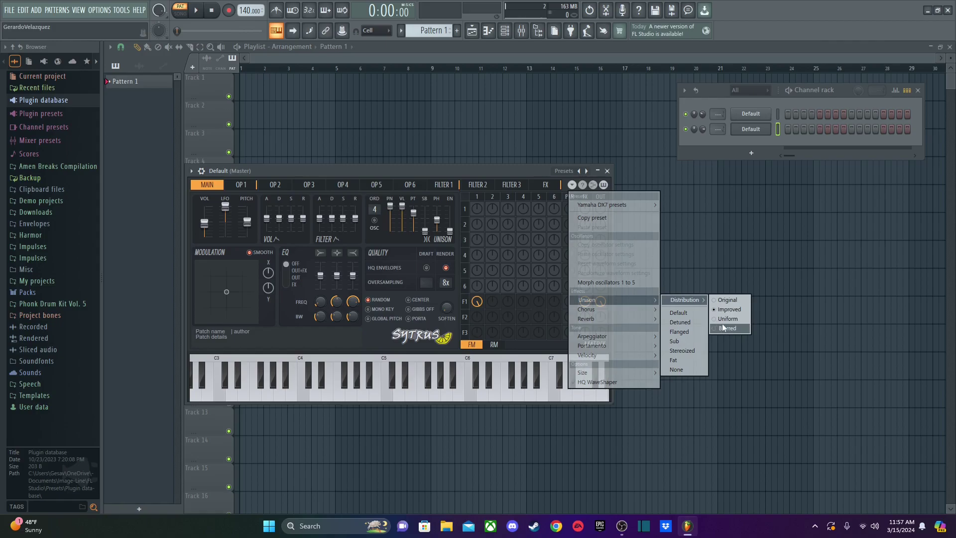
left_click(724, 327)
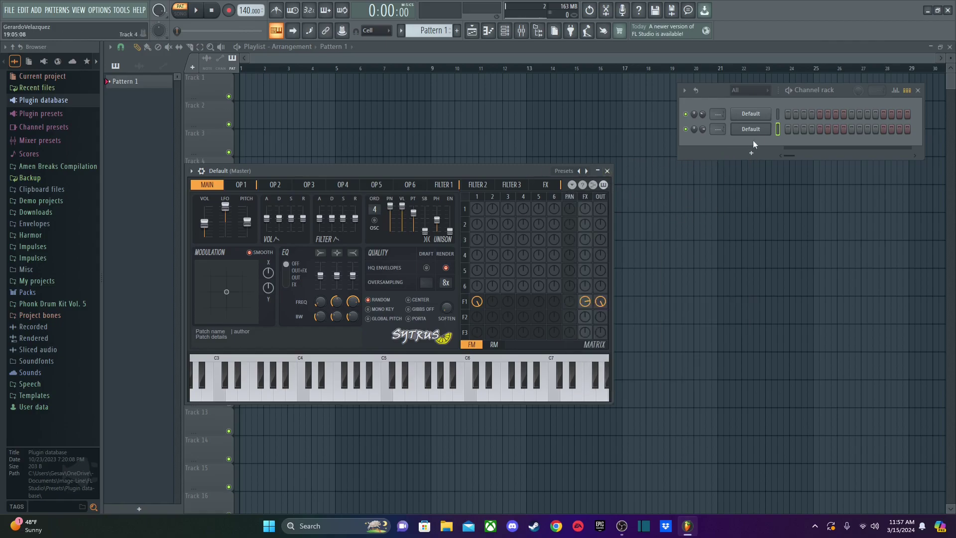
Step: Return to the Harmor channel and look over its available unison types
left_click(750, 129)
left_click(750, 113)
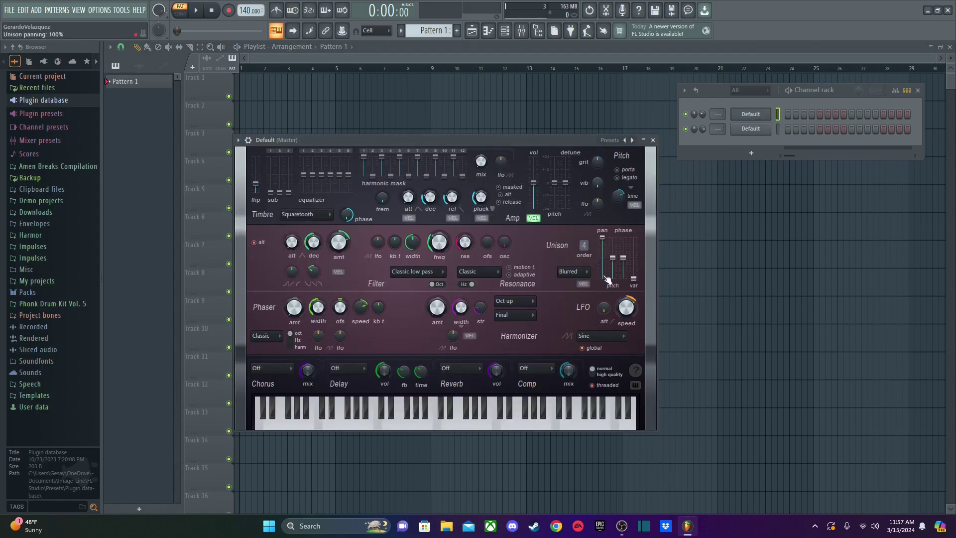
left_click(579, 274)
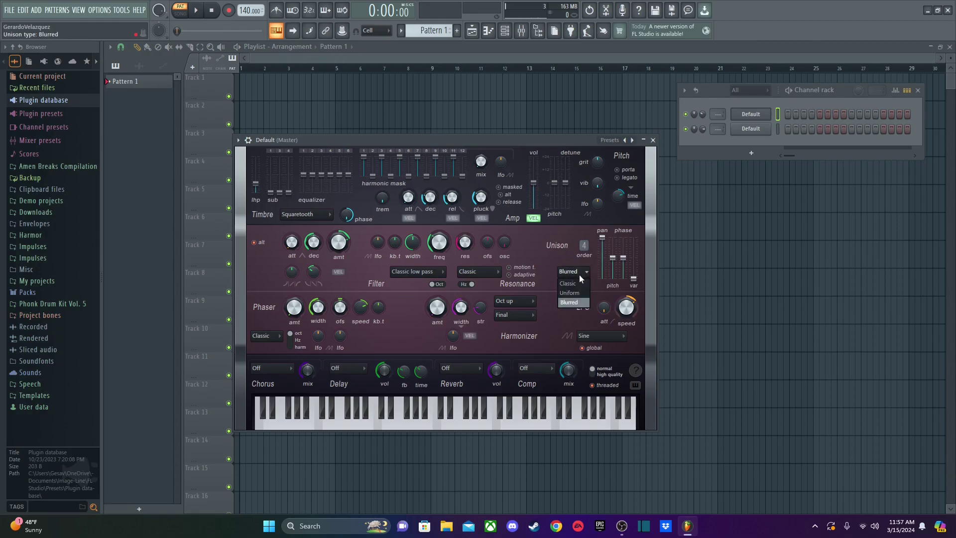
left_click(579, 274)
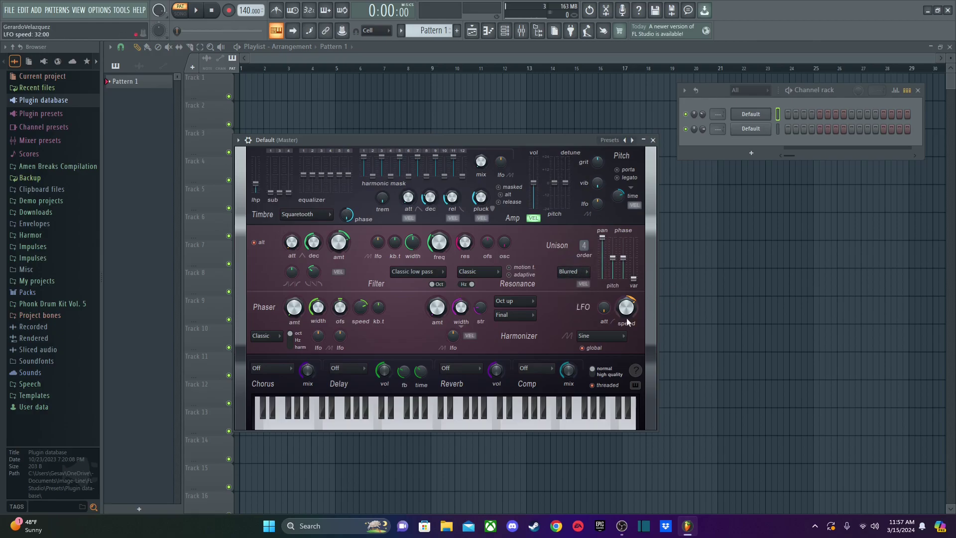
Step: Play several chords to audition the Squaretooth pluck with Blurred unison
key("x")
key("r")
key("y")
key("z")
key("c")
key("b")
key("w")
key("m")
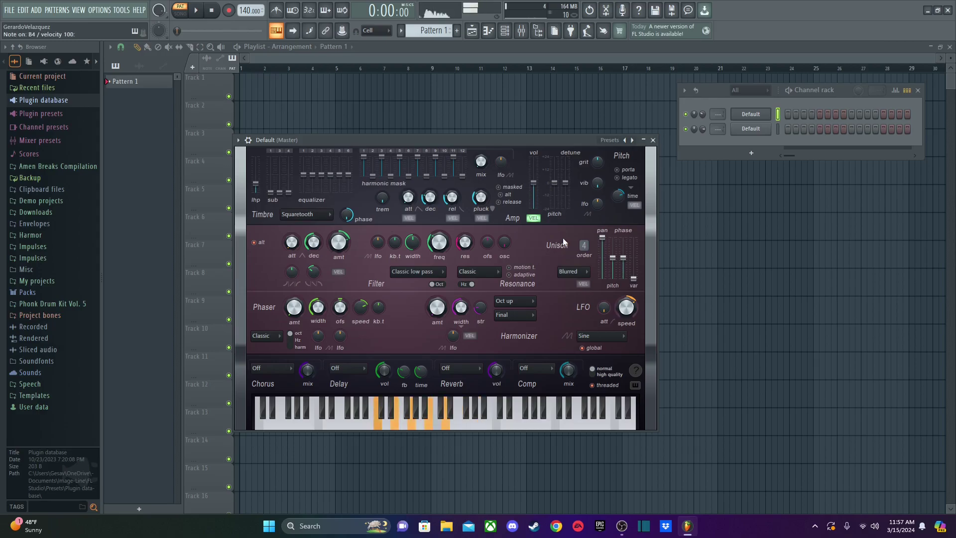
key("z")
key("c")
key("b")
key("m")
key("w")
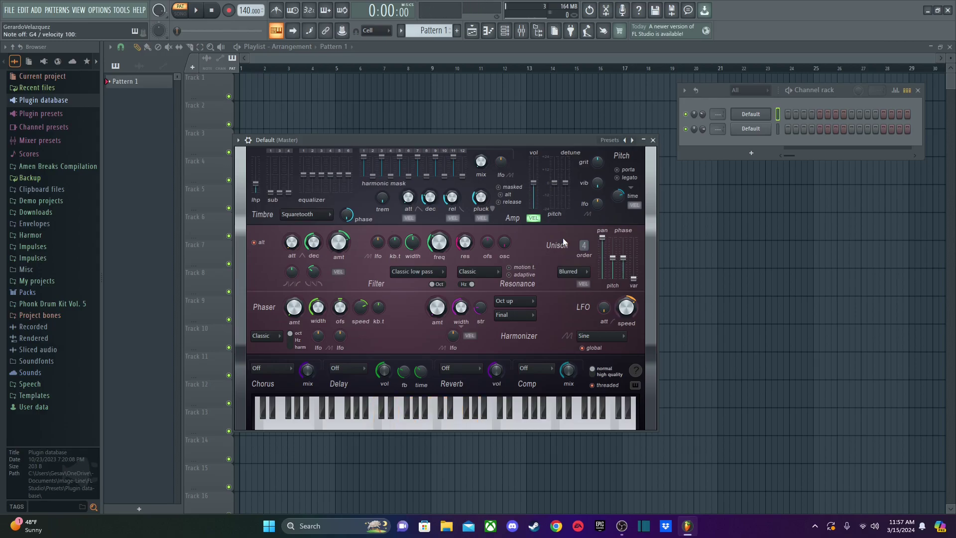
Step: Try the Small studio reverb type on the pluck and audition it with a chord
left_click(462, 369)
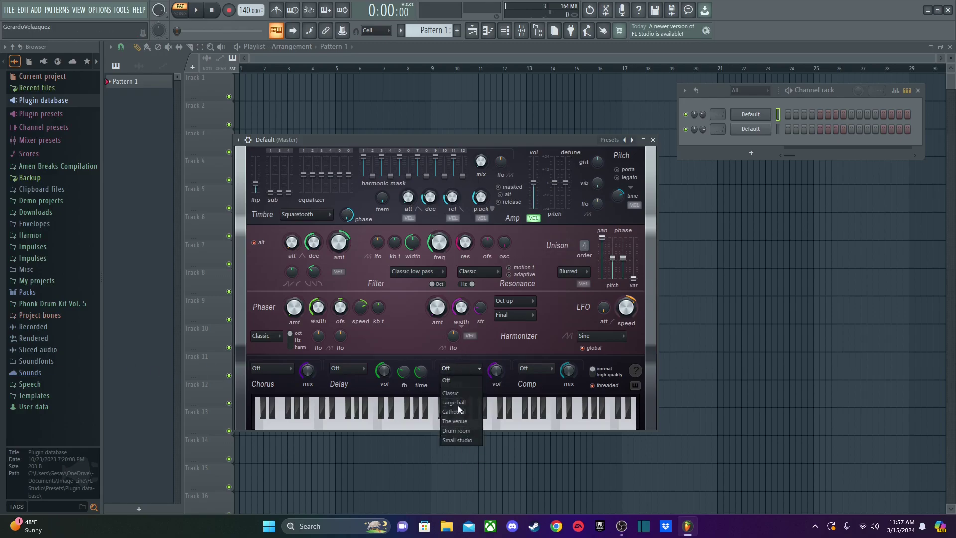
left_click(468, 441)
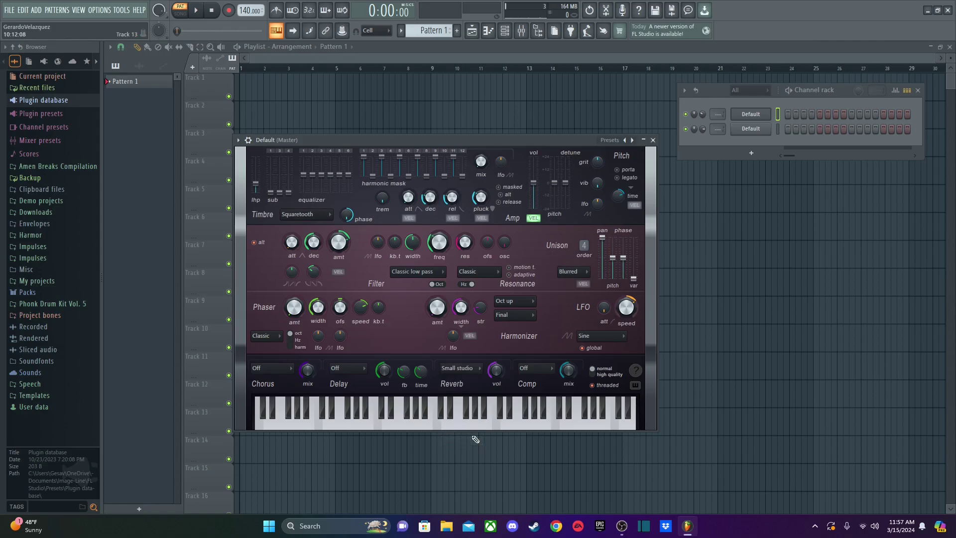
key("x")
key("v")
key("n")
key("q")
key("e")
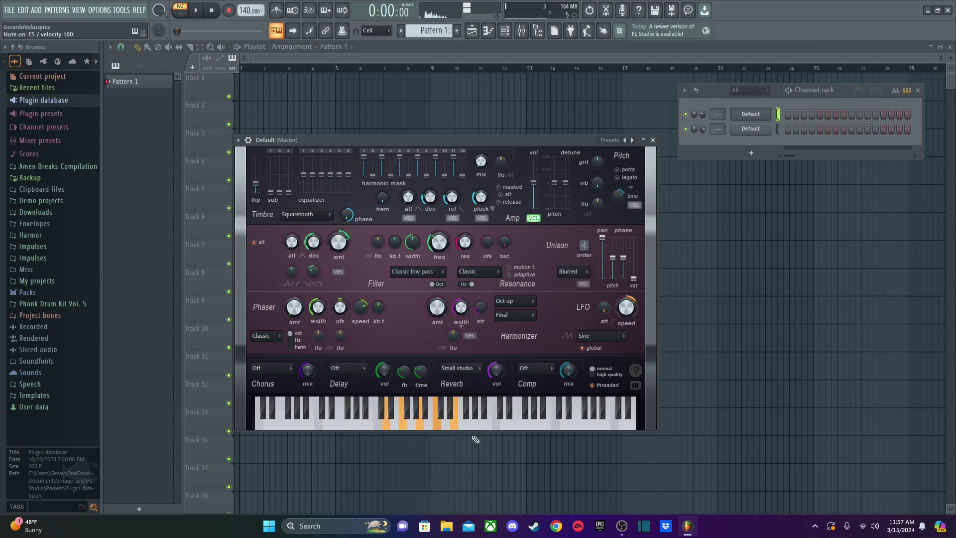
key("e")
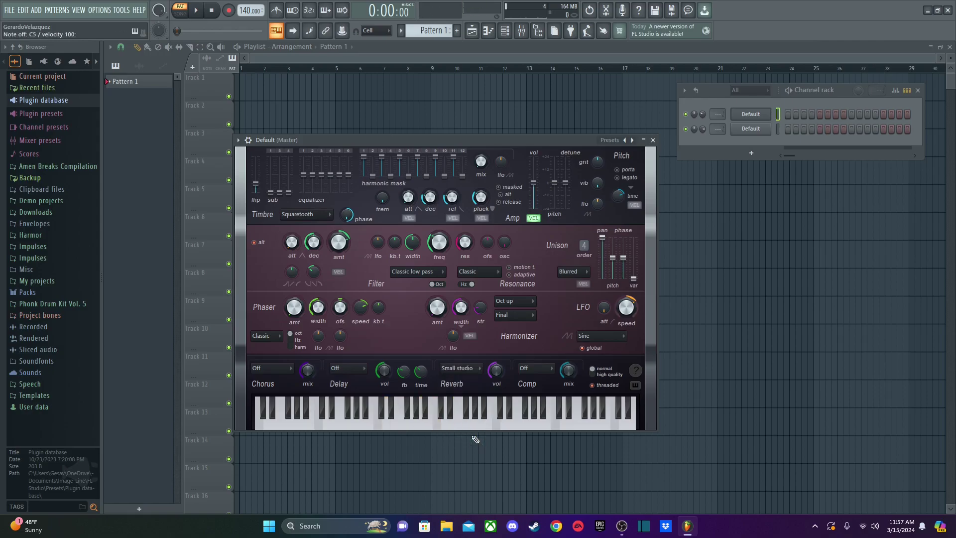
Step: Set the filter frequency to about 63% while repeating a note, and audition it with high chords
key("x")
key("x")
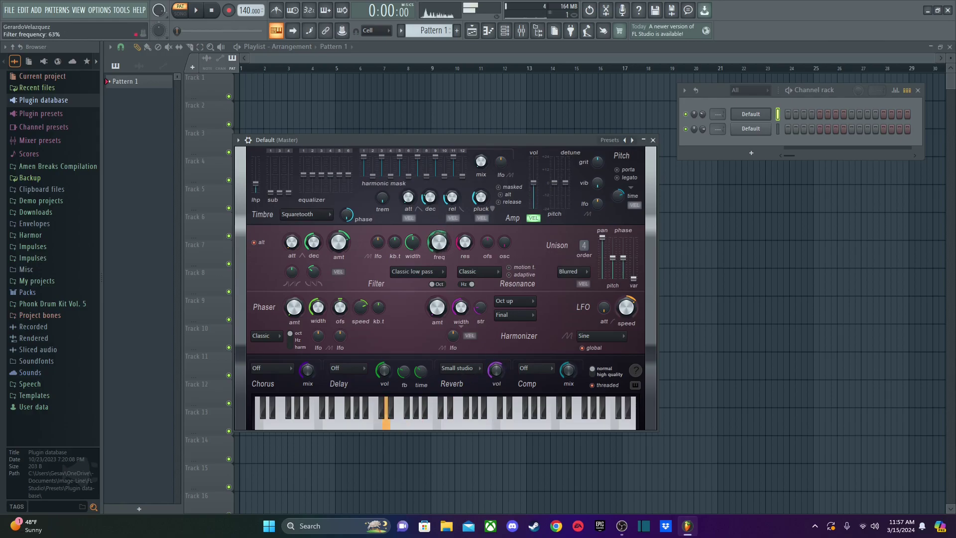
key("w")
key("r")
key("y")
key("w")
key("r")
key("y")
key("i")
key("p")
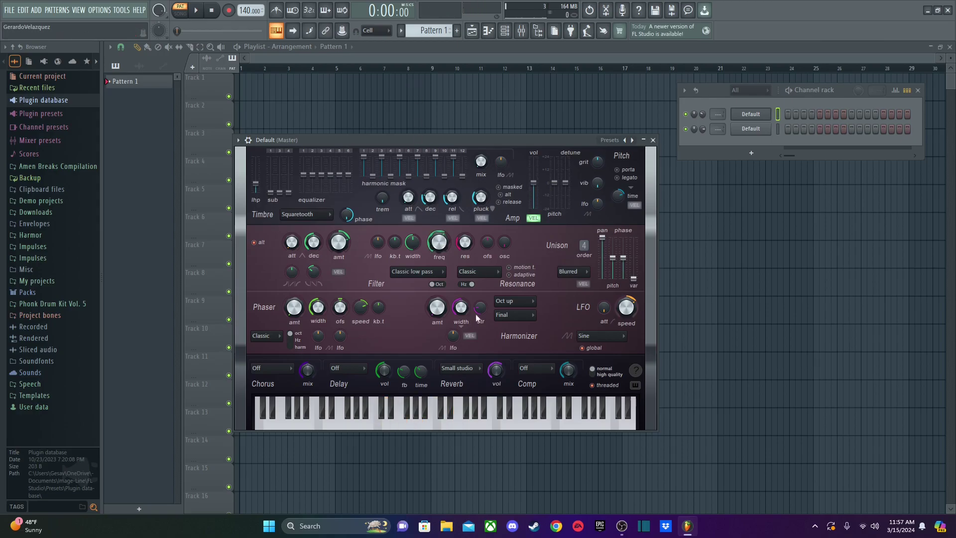
Step: Change the reverb type to Classic and audition it with repeated high chords
left_click(463, 368)
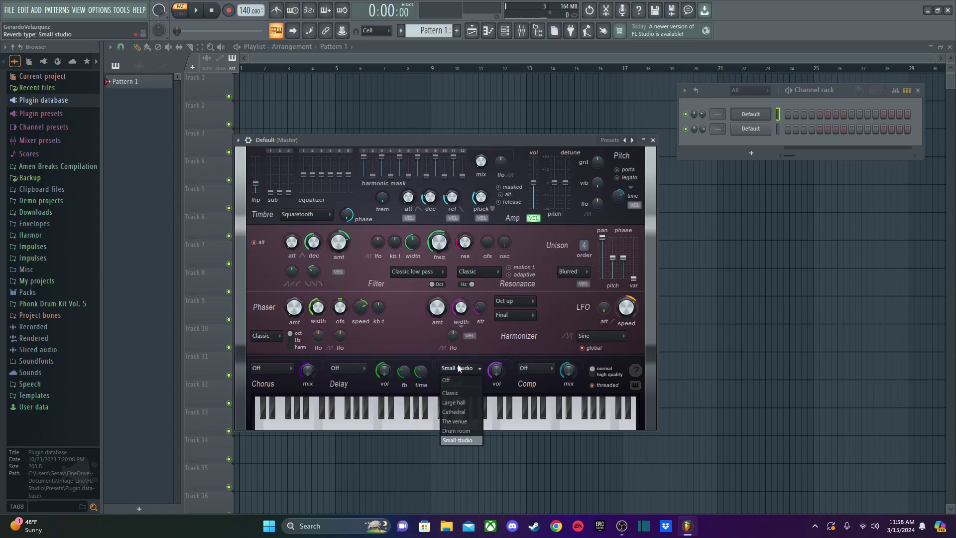
left_click(458, 392)
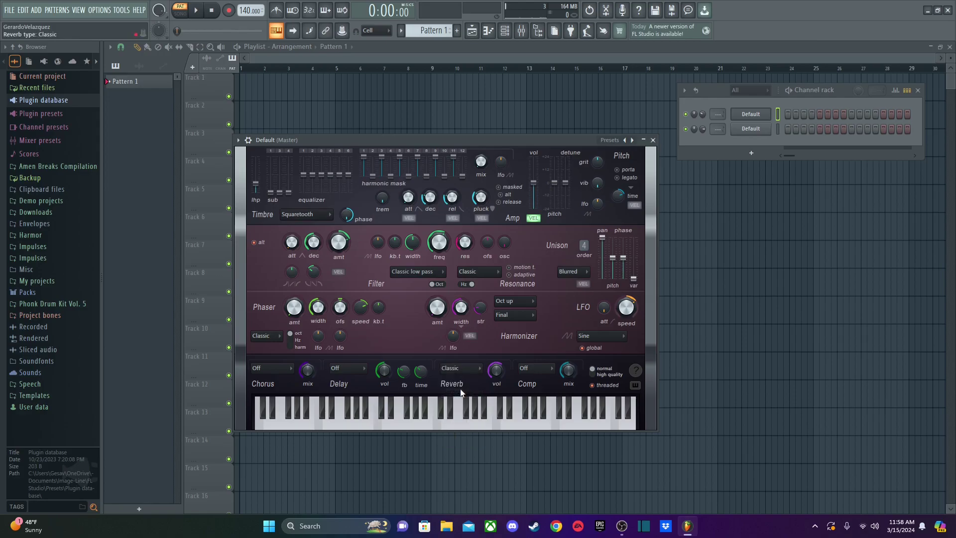
key("w")
key("r")
key("y")
key("i")
key("p")
key("w")
key("r")
key("y")
key("i")
key("p")
key("w")
key("r")
key("y")
key("i")
key("p")
Step: Lower the reverb wet level to 4% while repeating a note
left_click_drag(481, 166, 481, 120)
key("x")
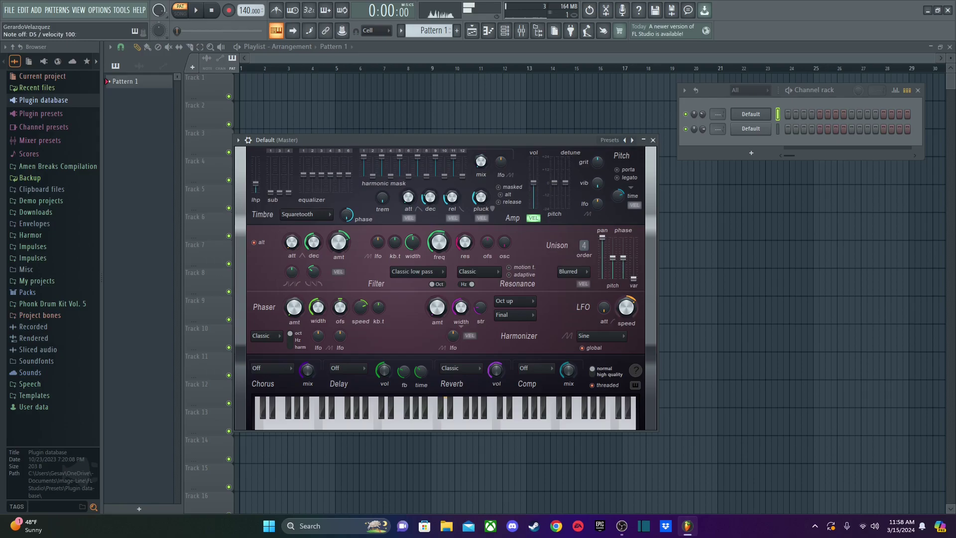
key("z")
key("z")
key("z")
key("z")
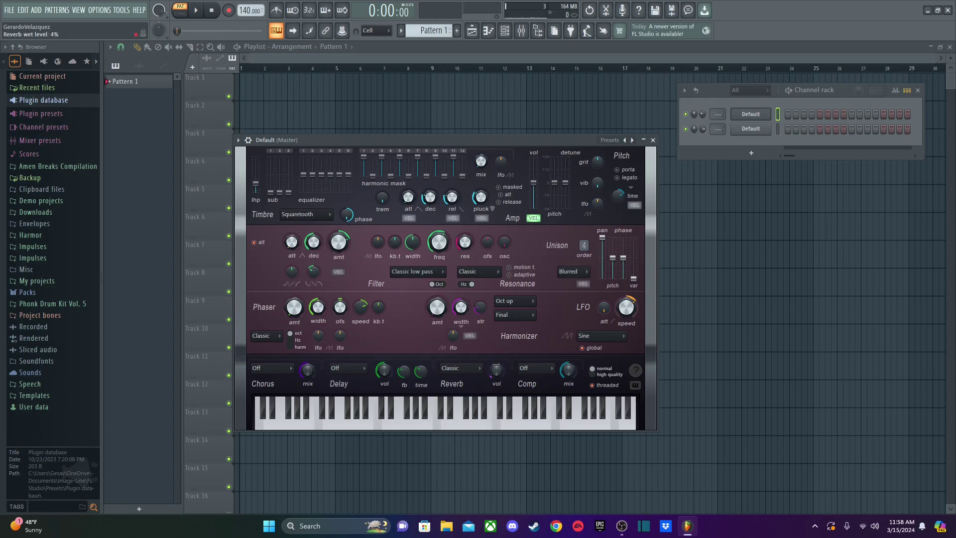
key("z")
Step: Raise the harmonic mask mix to its maximum while repeating low and higher notes
left_click_drag(486, 159, 485, 104)
key("z")
key("z")
key("n")
key("n")
key("n")
key("n")
key("n")
key("n")
key("n")
Step: Try different levels on the individual harmonic mask sliders while repeating notes
left_click_drag(382, 176, 435, 176)
key("n")
key("n")
key("n")
key("n")
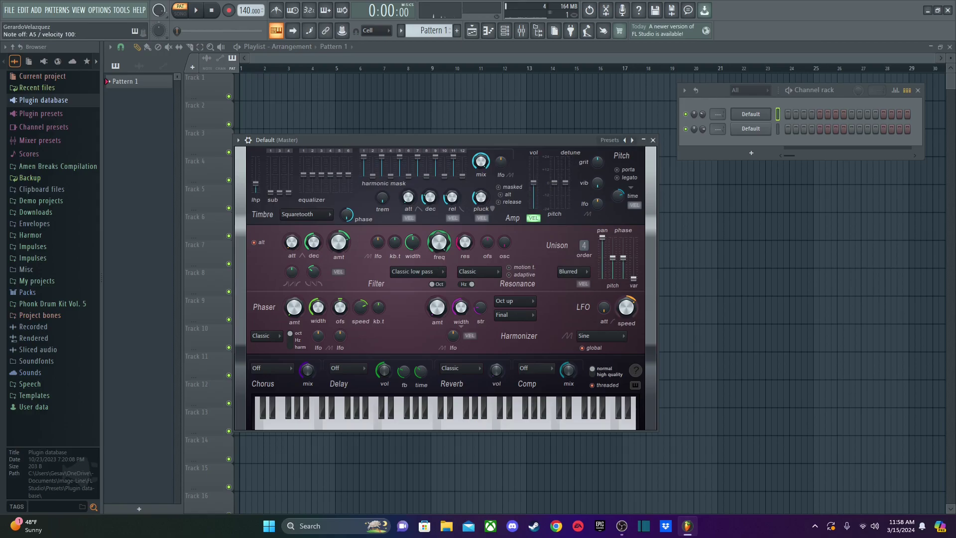
key("y")
mouse_move(454, 157)
left_mouse_down()
mouse_move(453, 176)
mouse_move(454, 157)
left_mouse_up()
key("y")
key("y")
key("n")
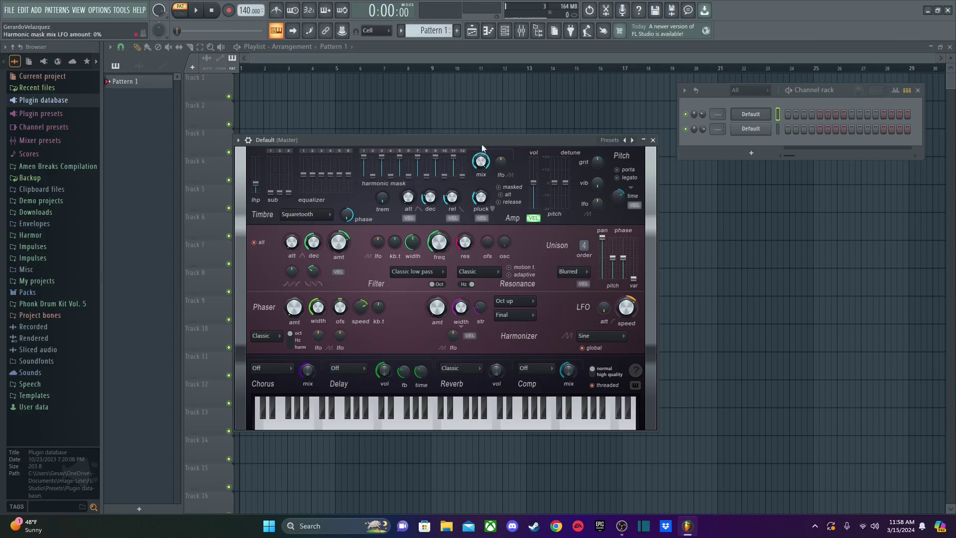
key("n")
left_click_drag(399, 158, 399, 174)
key("q")
Step: Try the sub harmonic and low harmonics protection sliders while repeating a note
left_click_drag(271, 169, 270, 190)
key("q")
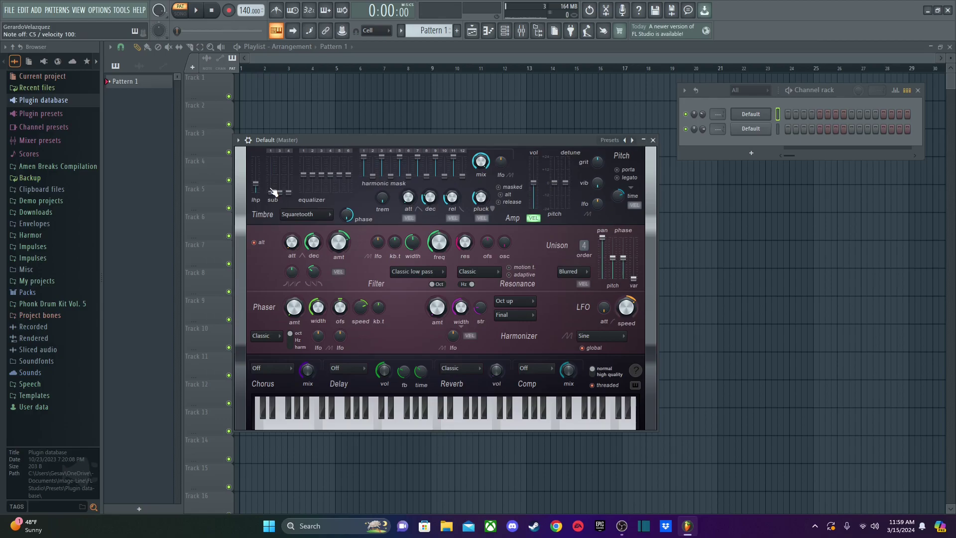
mouse_move(274, 194)
left_mouse_down()
mouse_move(274, 155)
mouse_move(274, 193)
left_mouse_up()
mouse_move(288, 193)
left_mouse_down()
mouse_move(288, 168)
mouse_move(284, 195)
left_mouse_up()
left_click_drag(270, 155, 255, 173)
key("q")
key("q")
key("q")
key("q")
key("q")
key("z")
Step: Try moving the first equalizer band, and reset it and the low harmonics protection to their defaults
left_click_drag(304, 192, 303, 155)
left_click_drag(256, 174, 304, 192)
left_click(307, 193, "alt")
left_click(255, 160, "alt")
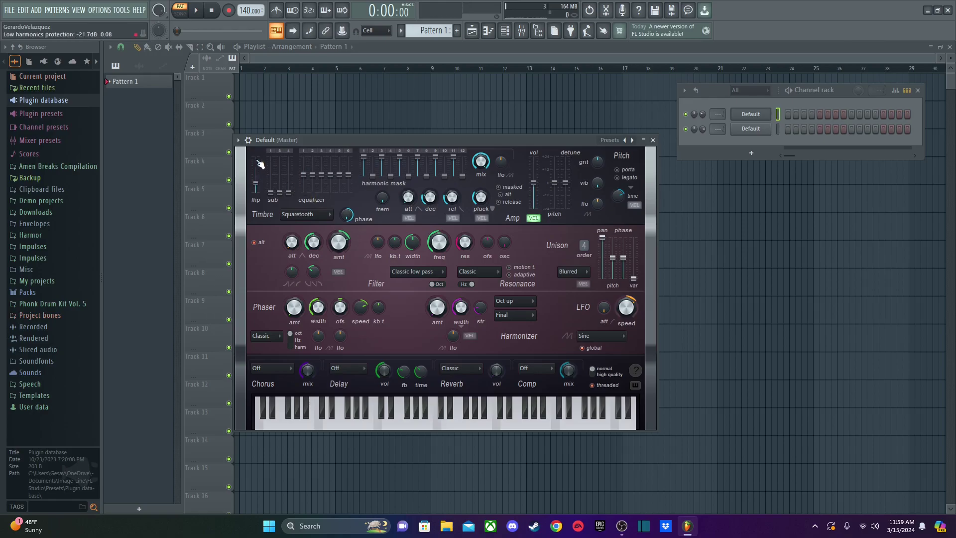
Step: Test extreme low harmonics protection levels against the filter frequency, and restore the low harmonics protection level
key("q")
left_click_drag(257, 187, 257, 155)
left_click_drag(440, 244, 441, 263)
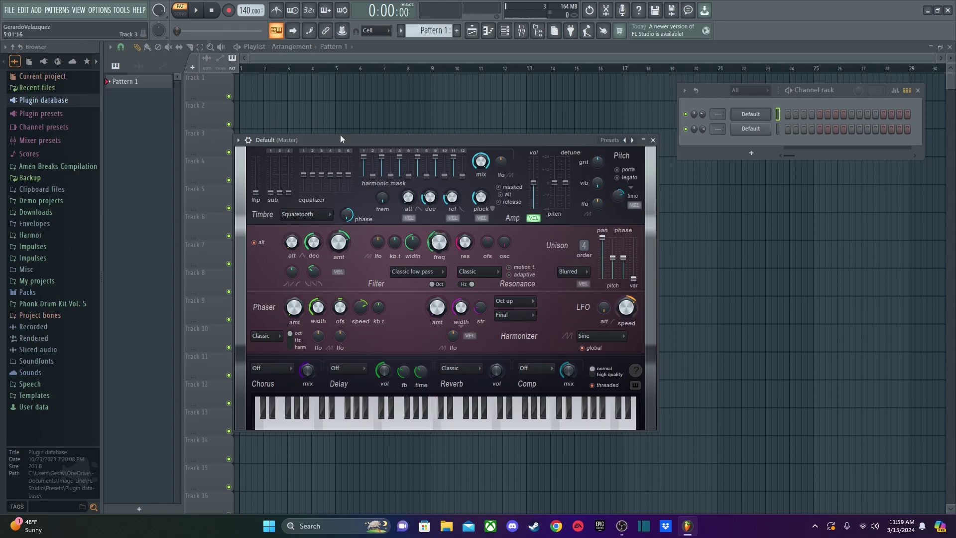
left_click_drag(255, 192, 255, 183)
Step: Load the Haus Keys NUC preset from Harmor's Keyboards category
left_click(611, 140)
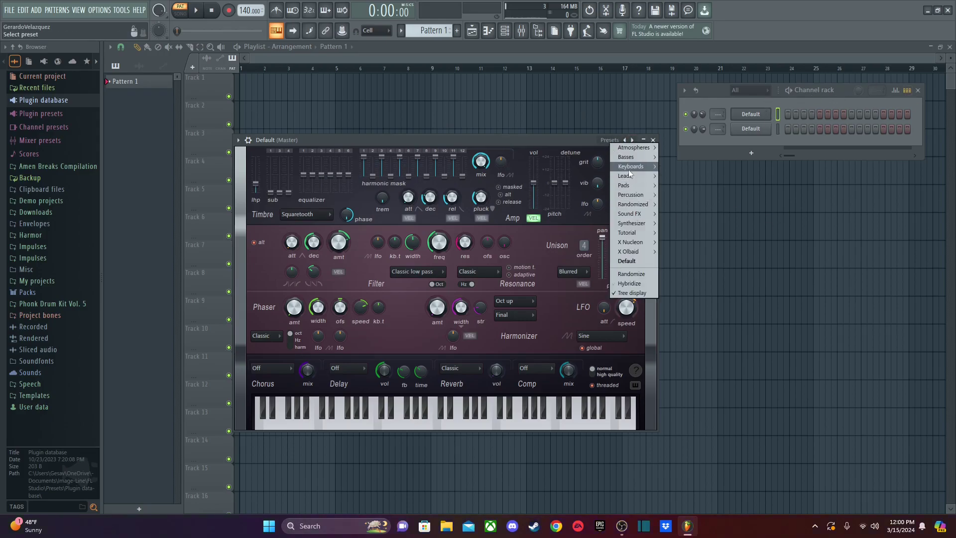
mouse_move(633, 167)
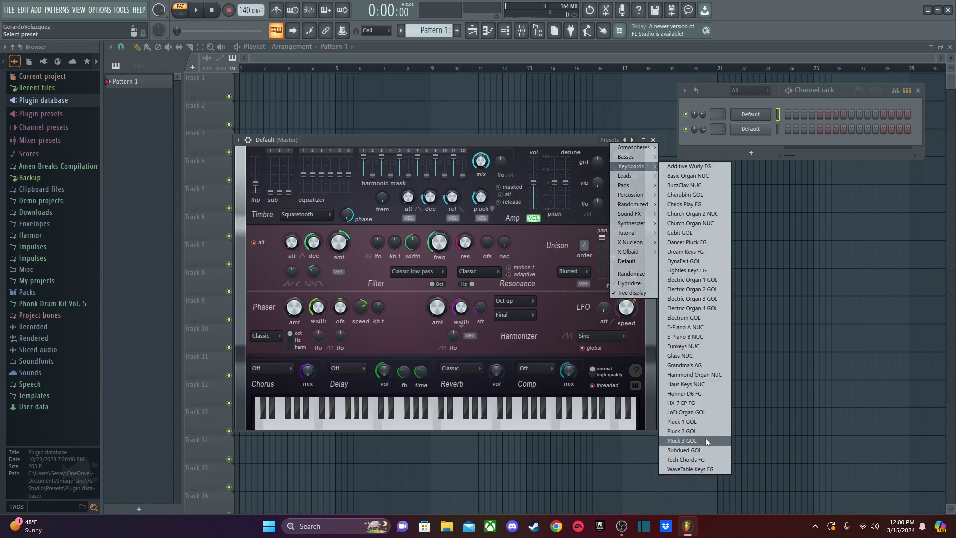
left_click(703, 382)
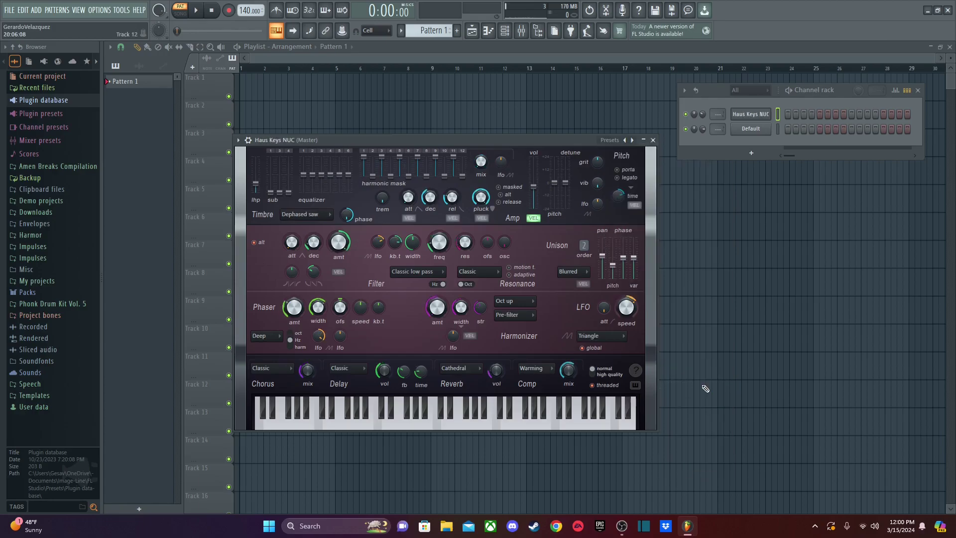
Step: Audition the Haus Keys NUC preset with a low chord and a high chord
key("x")
key("v")
key("n")
key("comma")
key("slash")
key("v")
key("slash")
key("n")
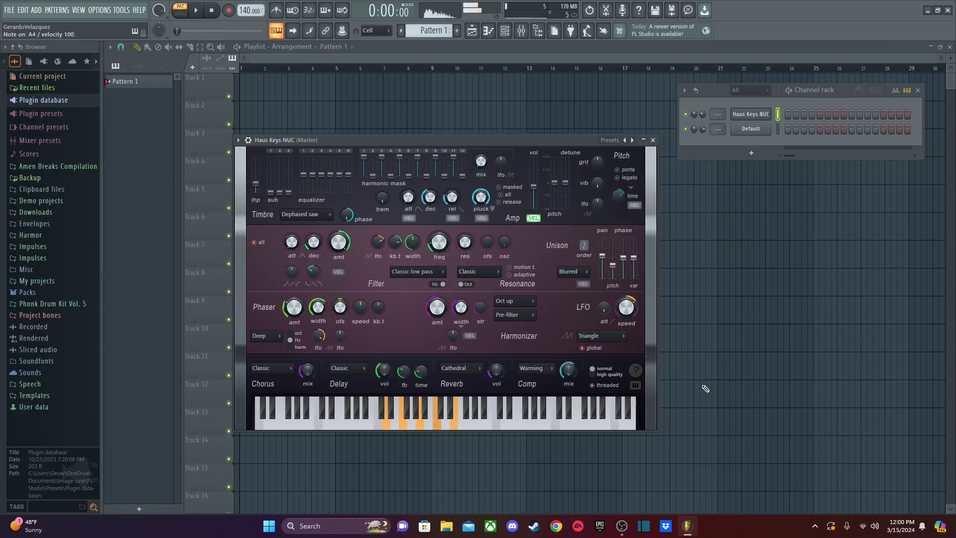
key("w")
key("r")
key("y")
key("i")
key("p")
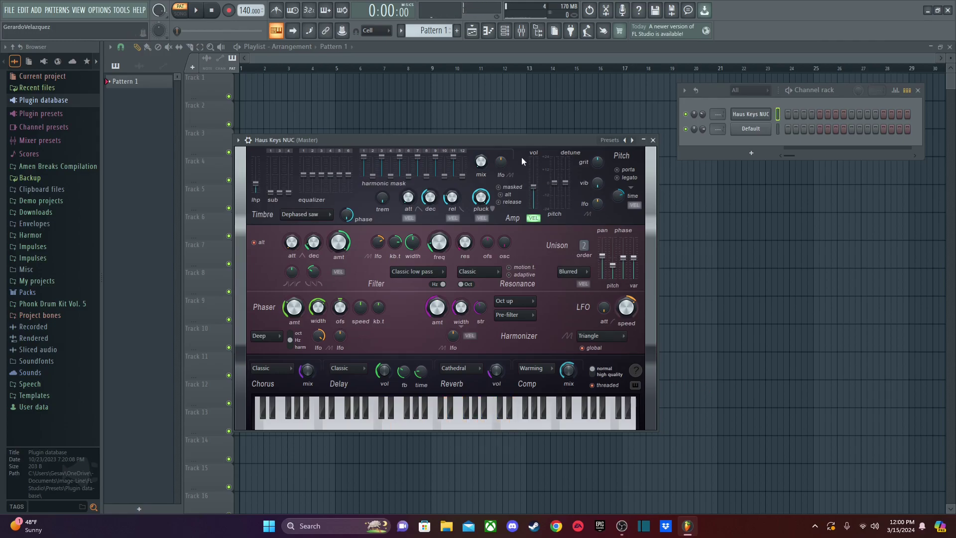
Step: Lower the preset's pluck decay length and check it with a single note and a high chord
mouse_move(481, 197)
left_mouse_down()
mouse_move(481, 229)
mouse_move(480, 195)
left_mouse_up()
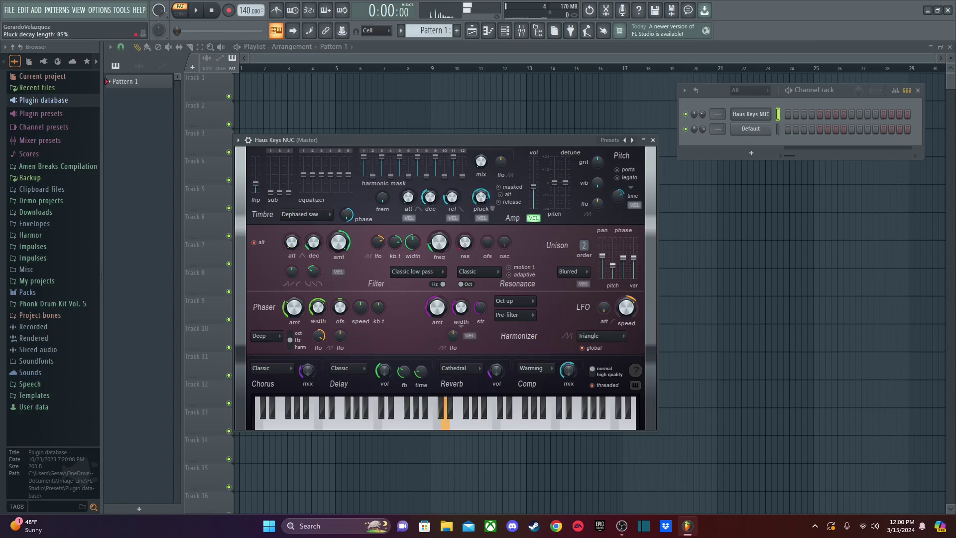
key("w")
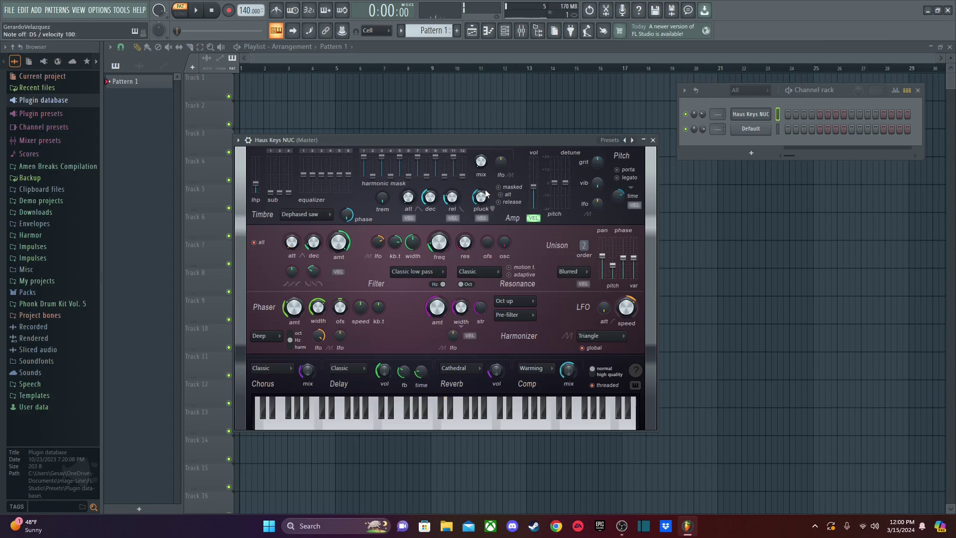
key("w")
key("r")
key("y")
key("i")
key("p")
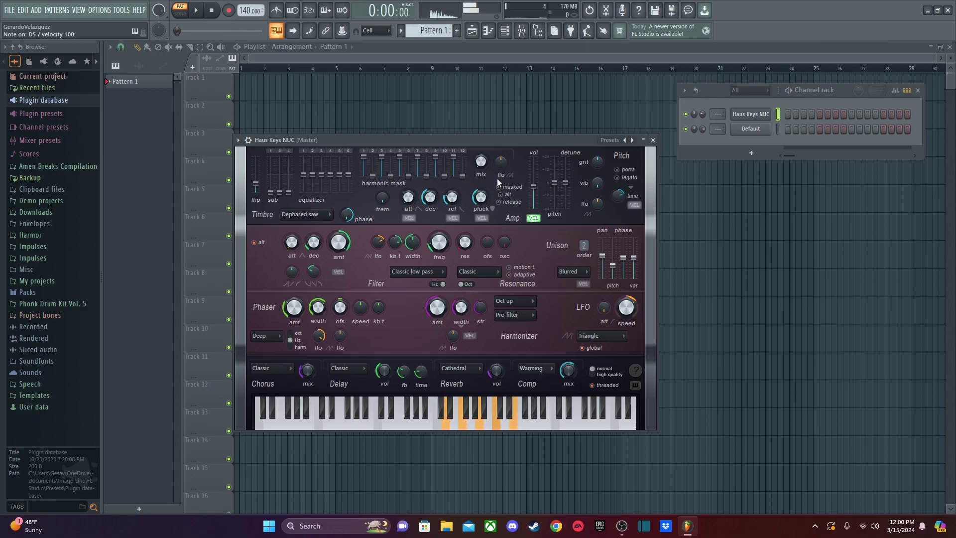
Step: Play a lower chord and fine-tune the pluck decay length of the Haus Keys NUC sound
key("z")
key("c")
key("b")
key("q")
key("e")
left_click_drag(477, 200, 429, 204)
key("t")
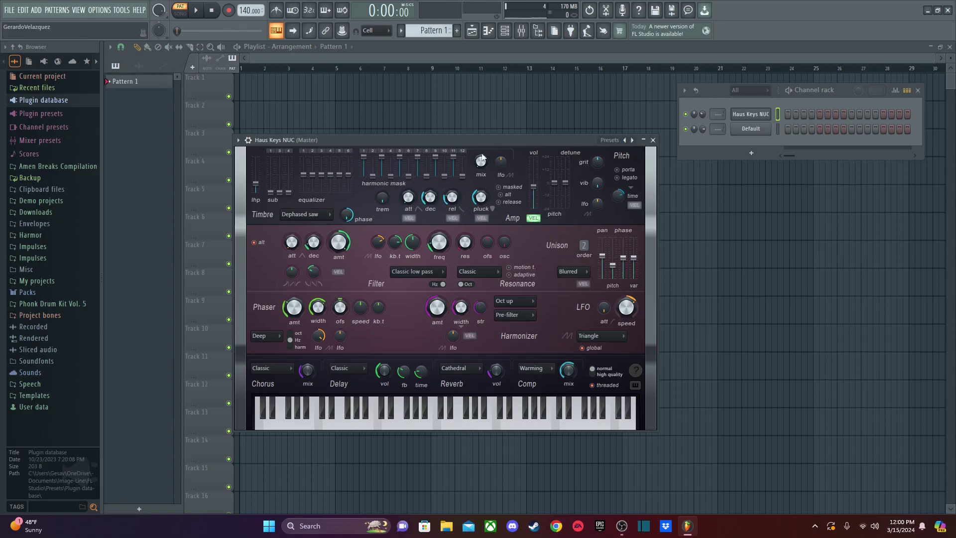
mouse_move(486, 195)
left_mouse_down()
mouse_move(486, 206)
mouse_move(486, 197)
left_mouse_up()
left_click(609, 140)
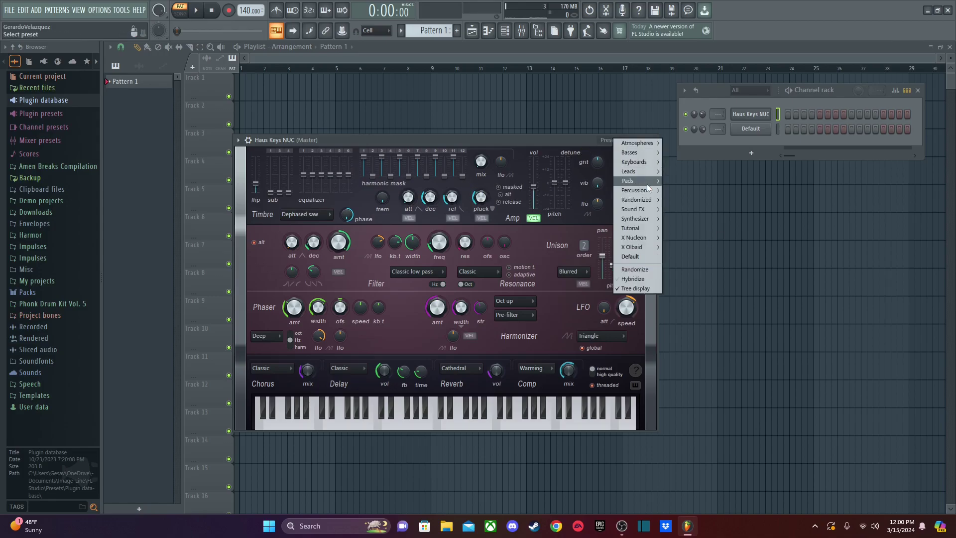
mouse_move(642, 162)
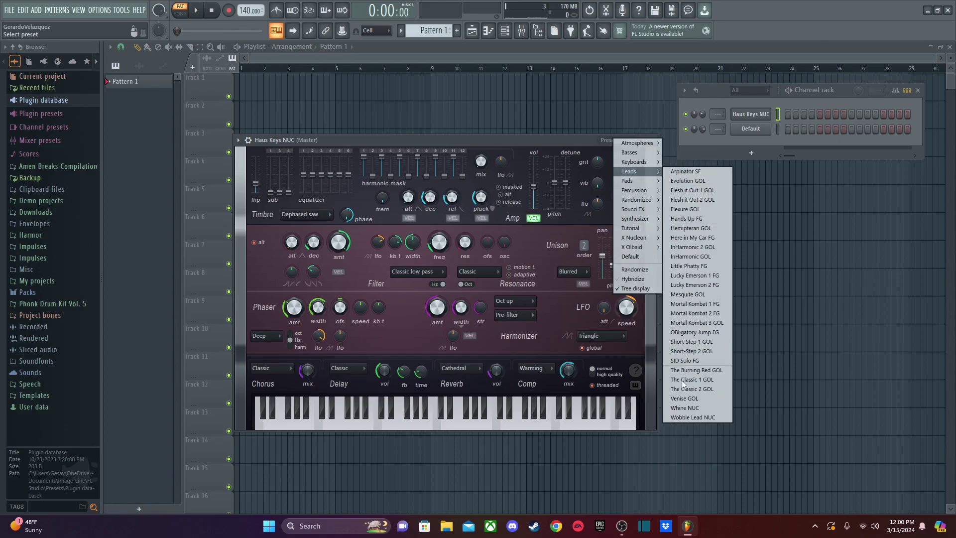
mouse_move(647, 181)
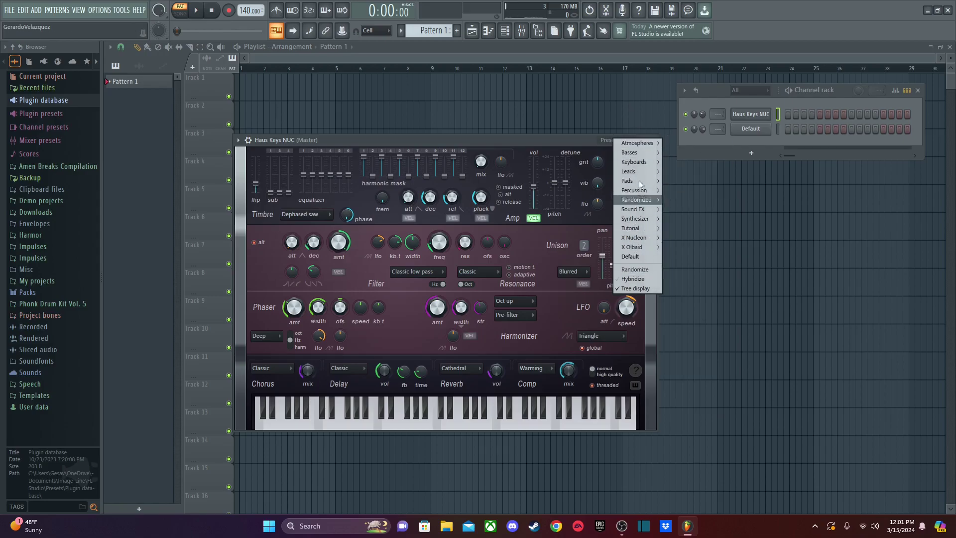
left_click(565, 139)
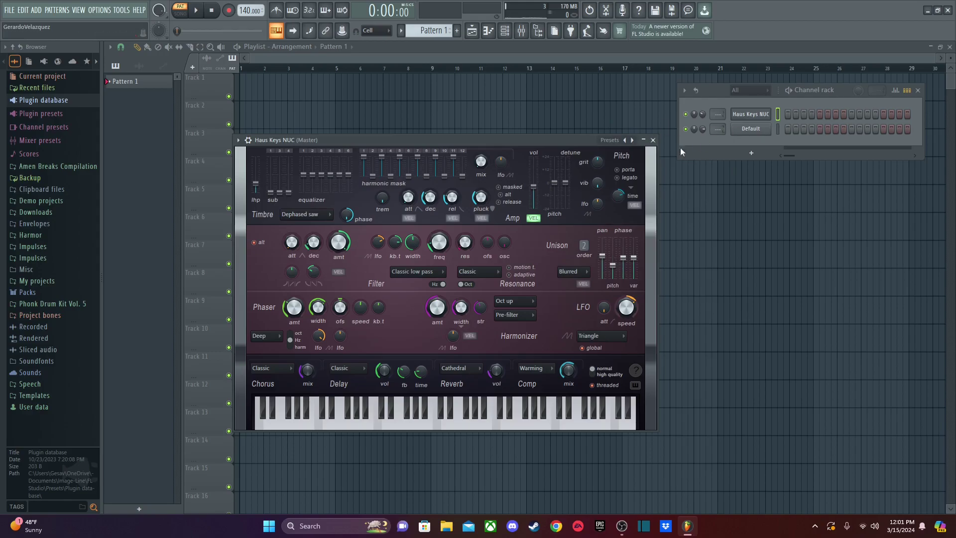
Step: Close the Haus Keys NUC synth window and add a FLEX channel to the channel rack
left_click(763, 118)
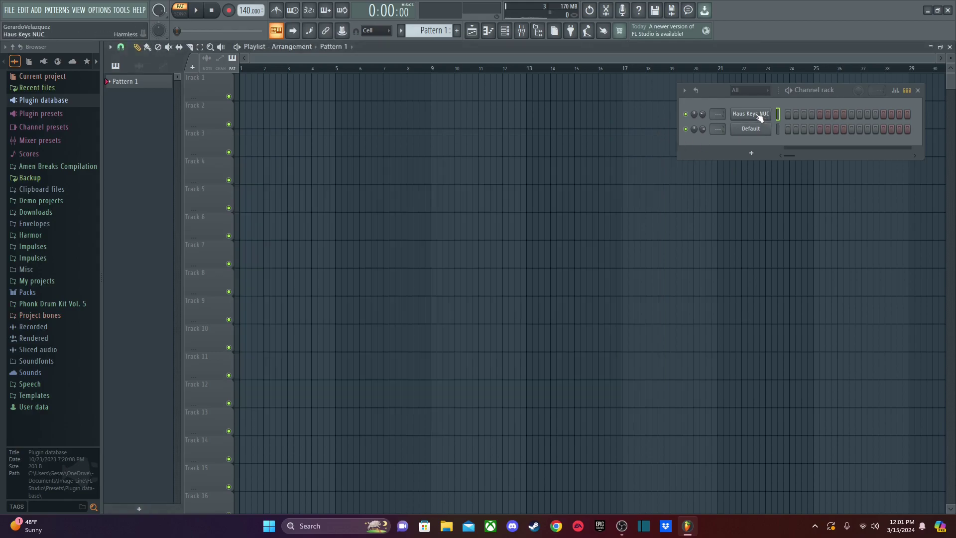
left_click(751, 153)
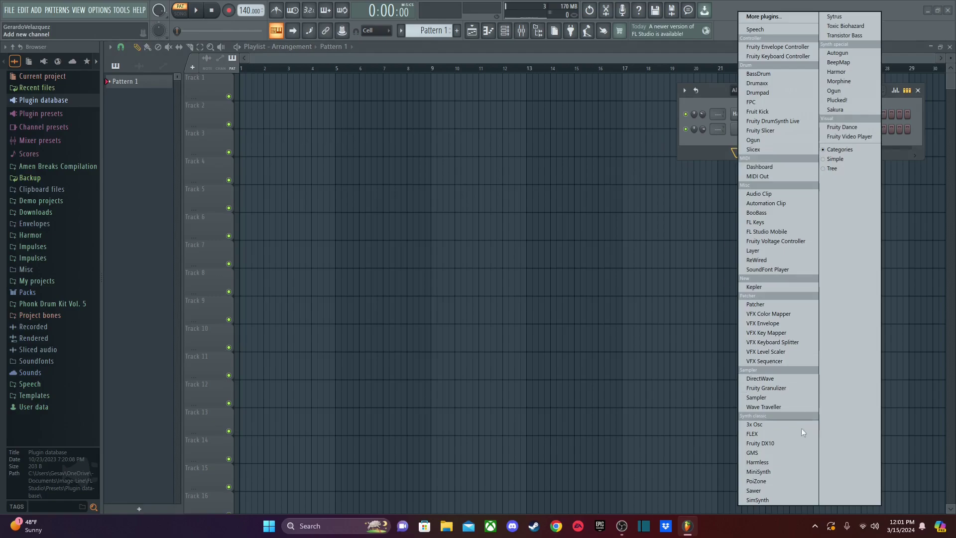
left_click(774, 433)
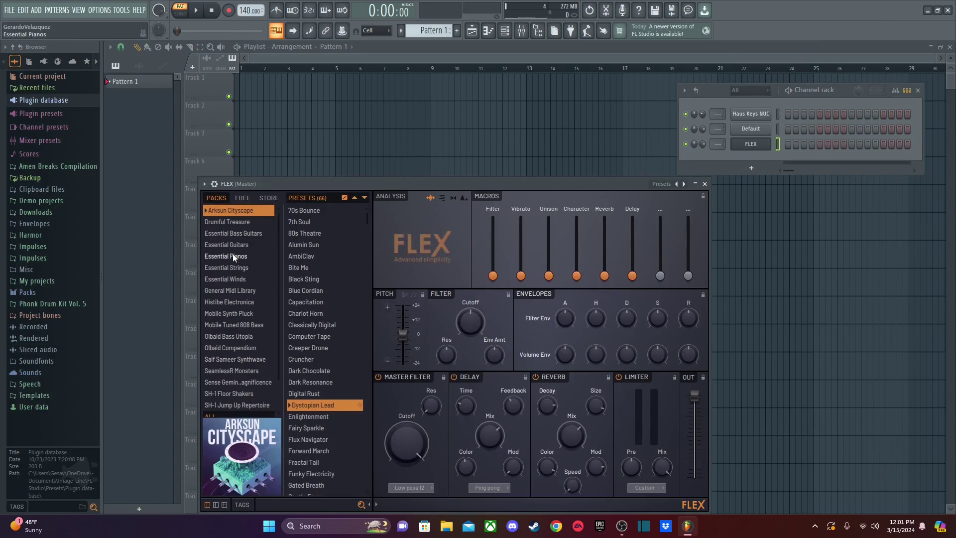
Step: Open the Mobile Synth Pluck pack in FLEX and select the Synpluck Noise preset
scroll(228, 328, "down", 2)
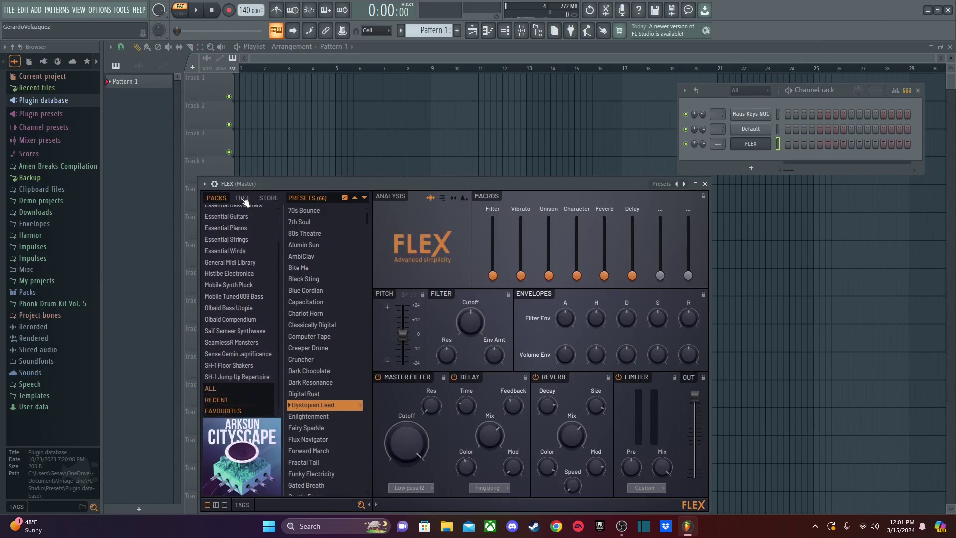
left_click(234, 273)
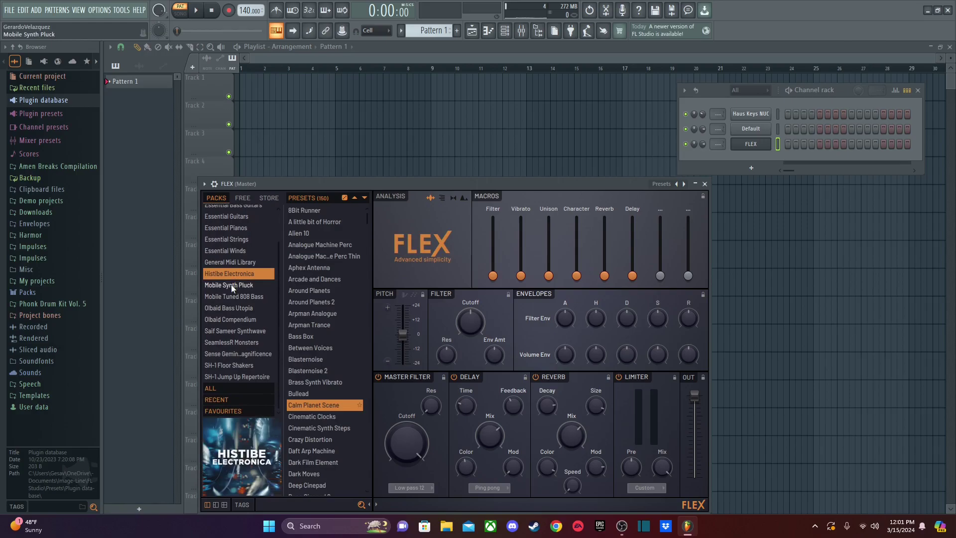
left_click(232, 286)
scroll(329, 378, "down", 2)
left_click(333, 402)
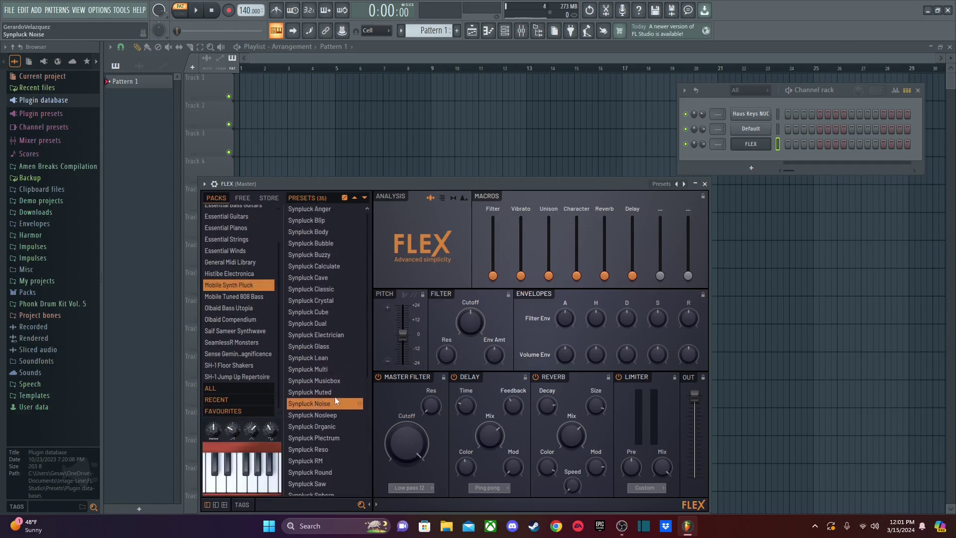
Step: Load the Synpluck Crystal preset in FLEX and audition it with a repeated high note
scroll(338, 318, "down", 5)
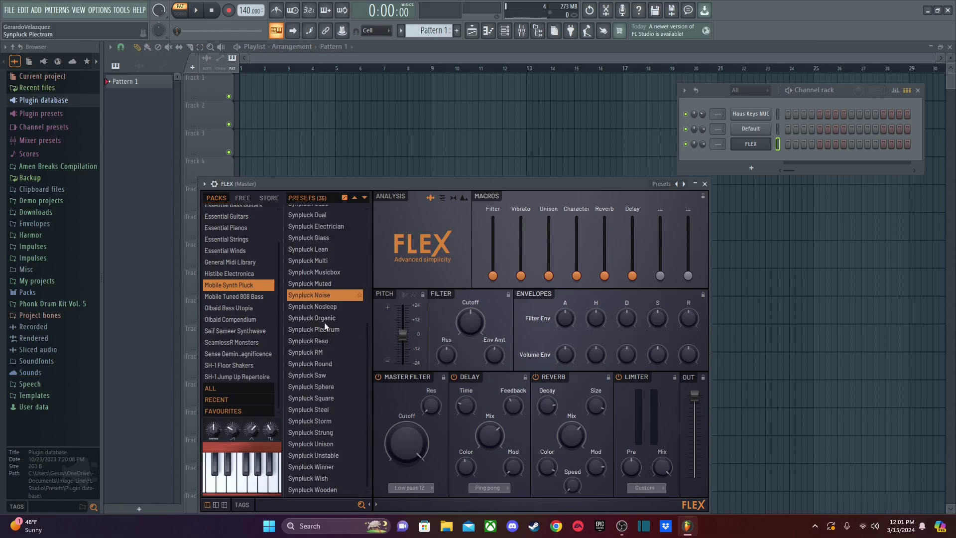
scroll(325, 323, "up", 4)
left_click(351, 288)
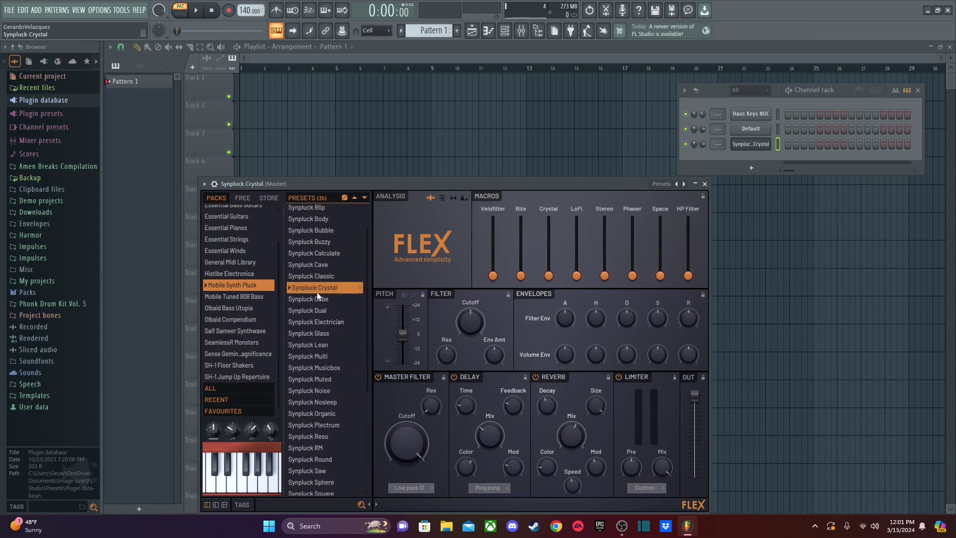
key("t")
key("t")
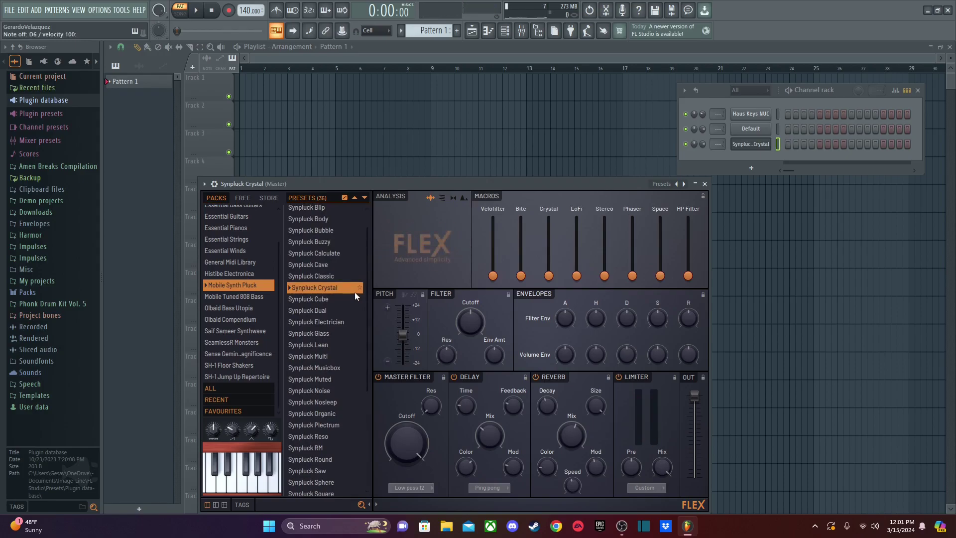
Step: Look through the other Mobile Synth Pluck presets while repositioning the FLEX window, and close the synth
scroll(324, 391, "down", 4)
scroll(319, 405, "up", 5)
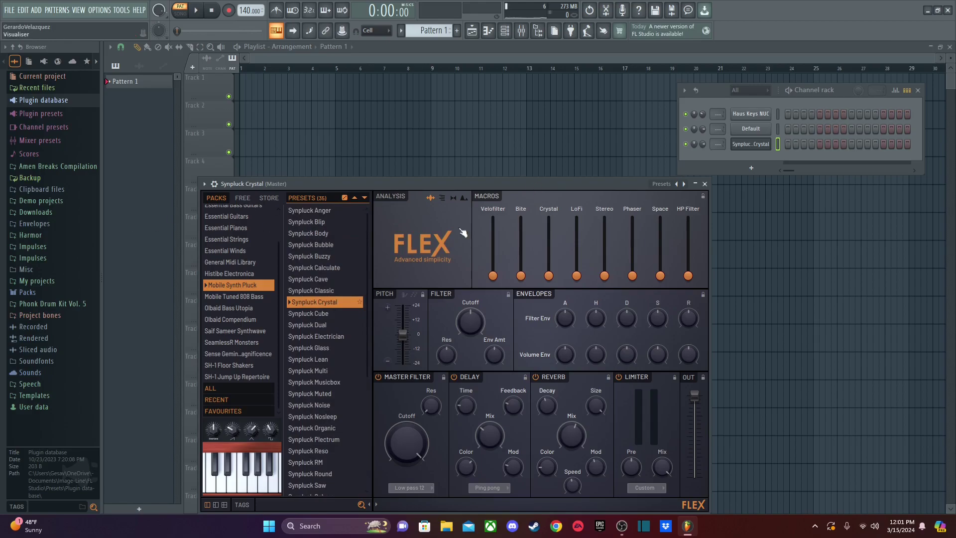
left_click_drag(444, 180, 441, 135)
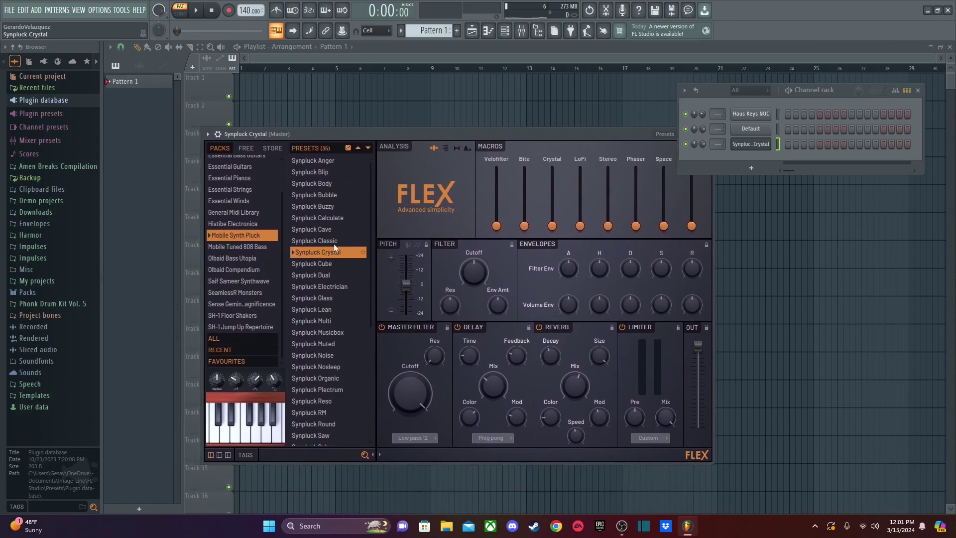
scroll(331, 254, "down", 3)
scroll(332, 288, "up", 3)
left_click_drag(510, 136, 449, 133)
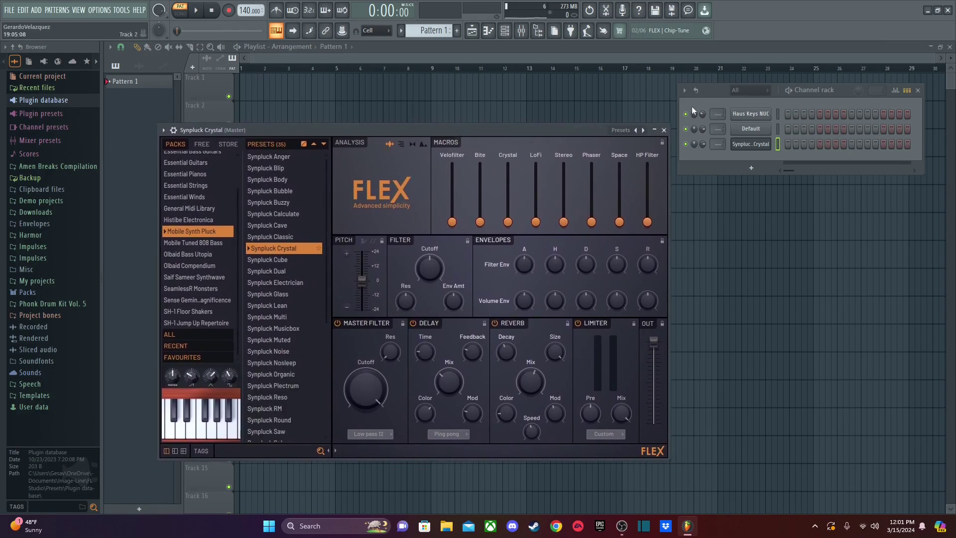
left_click(664, 131)
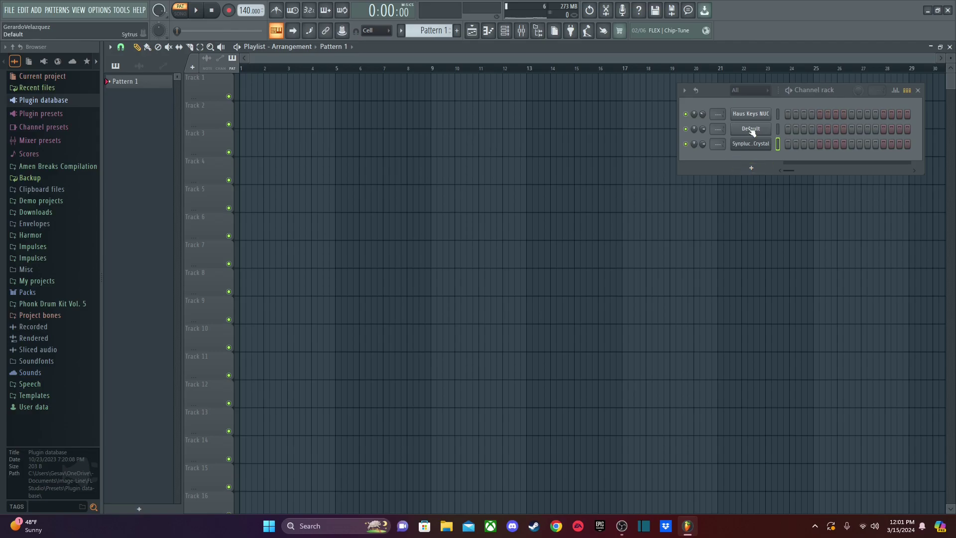